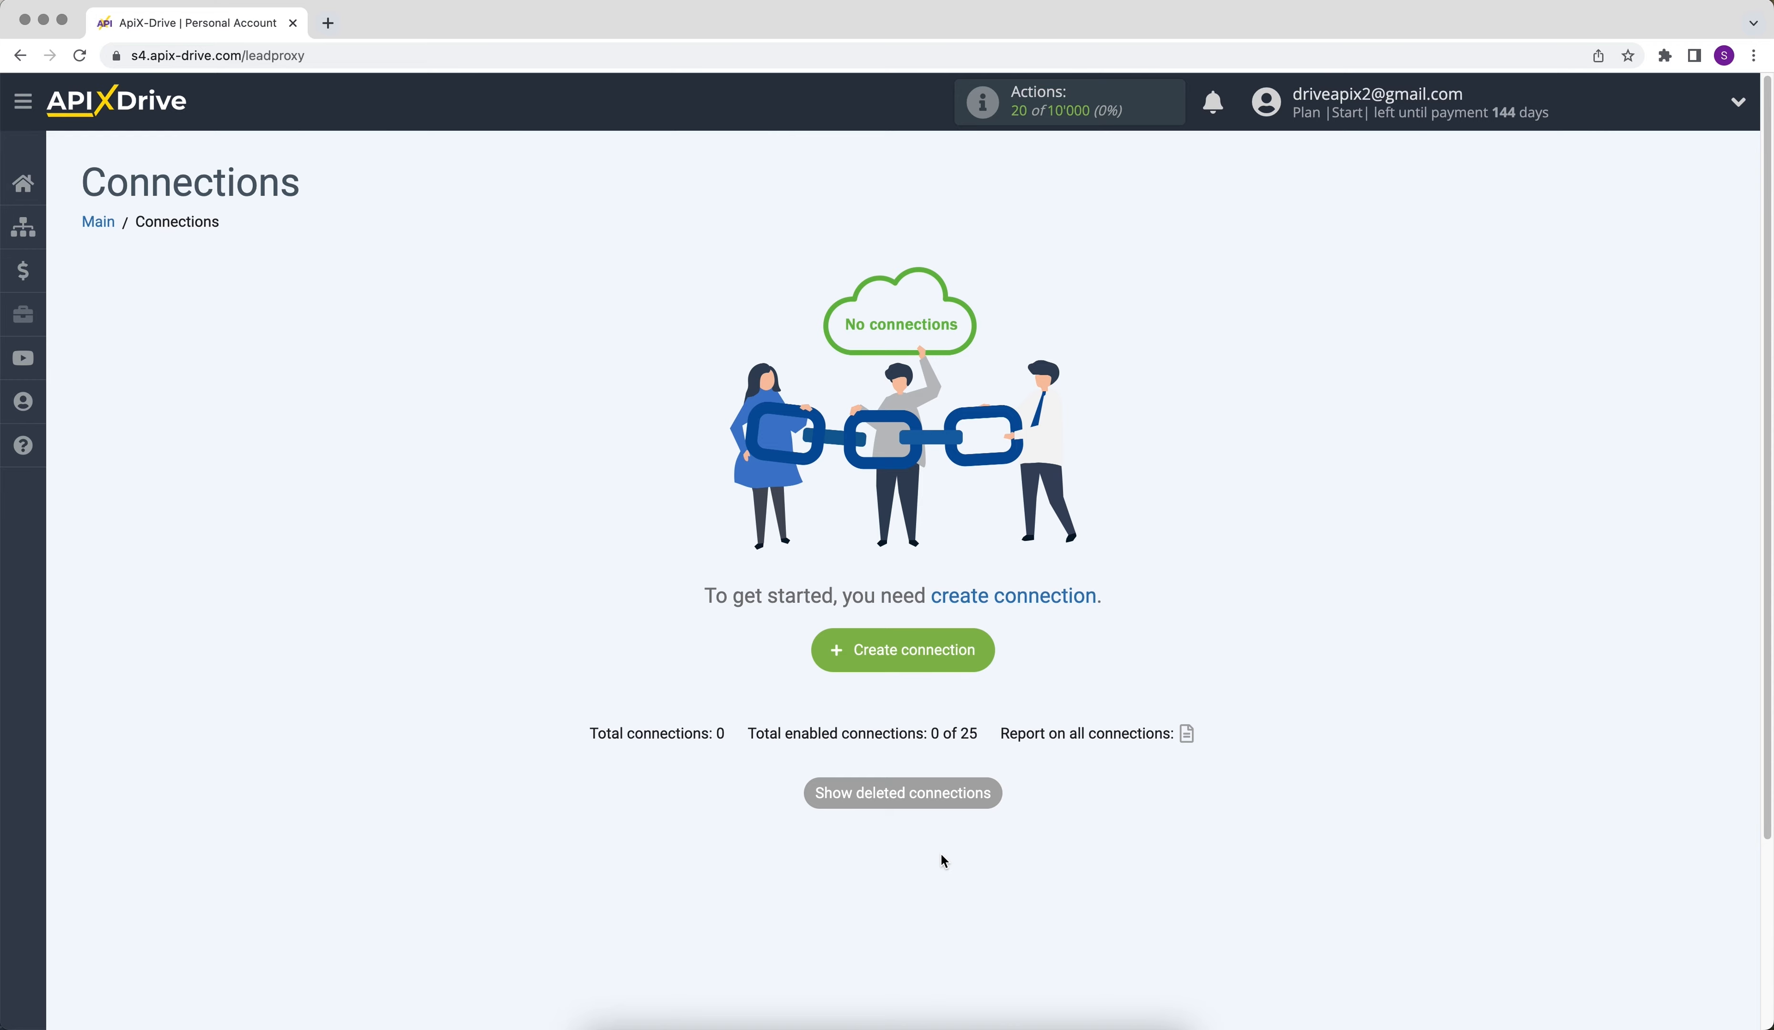
# - Create a new connection and choose Fluent Forms Pro as its data source system
pyautogui.click(852, 669)
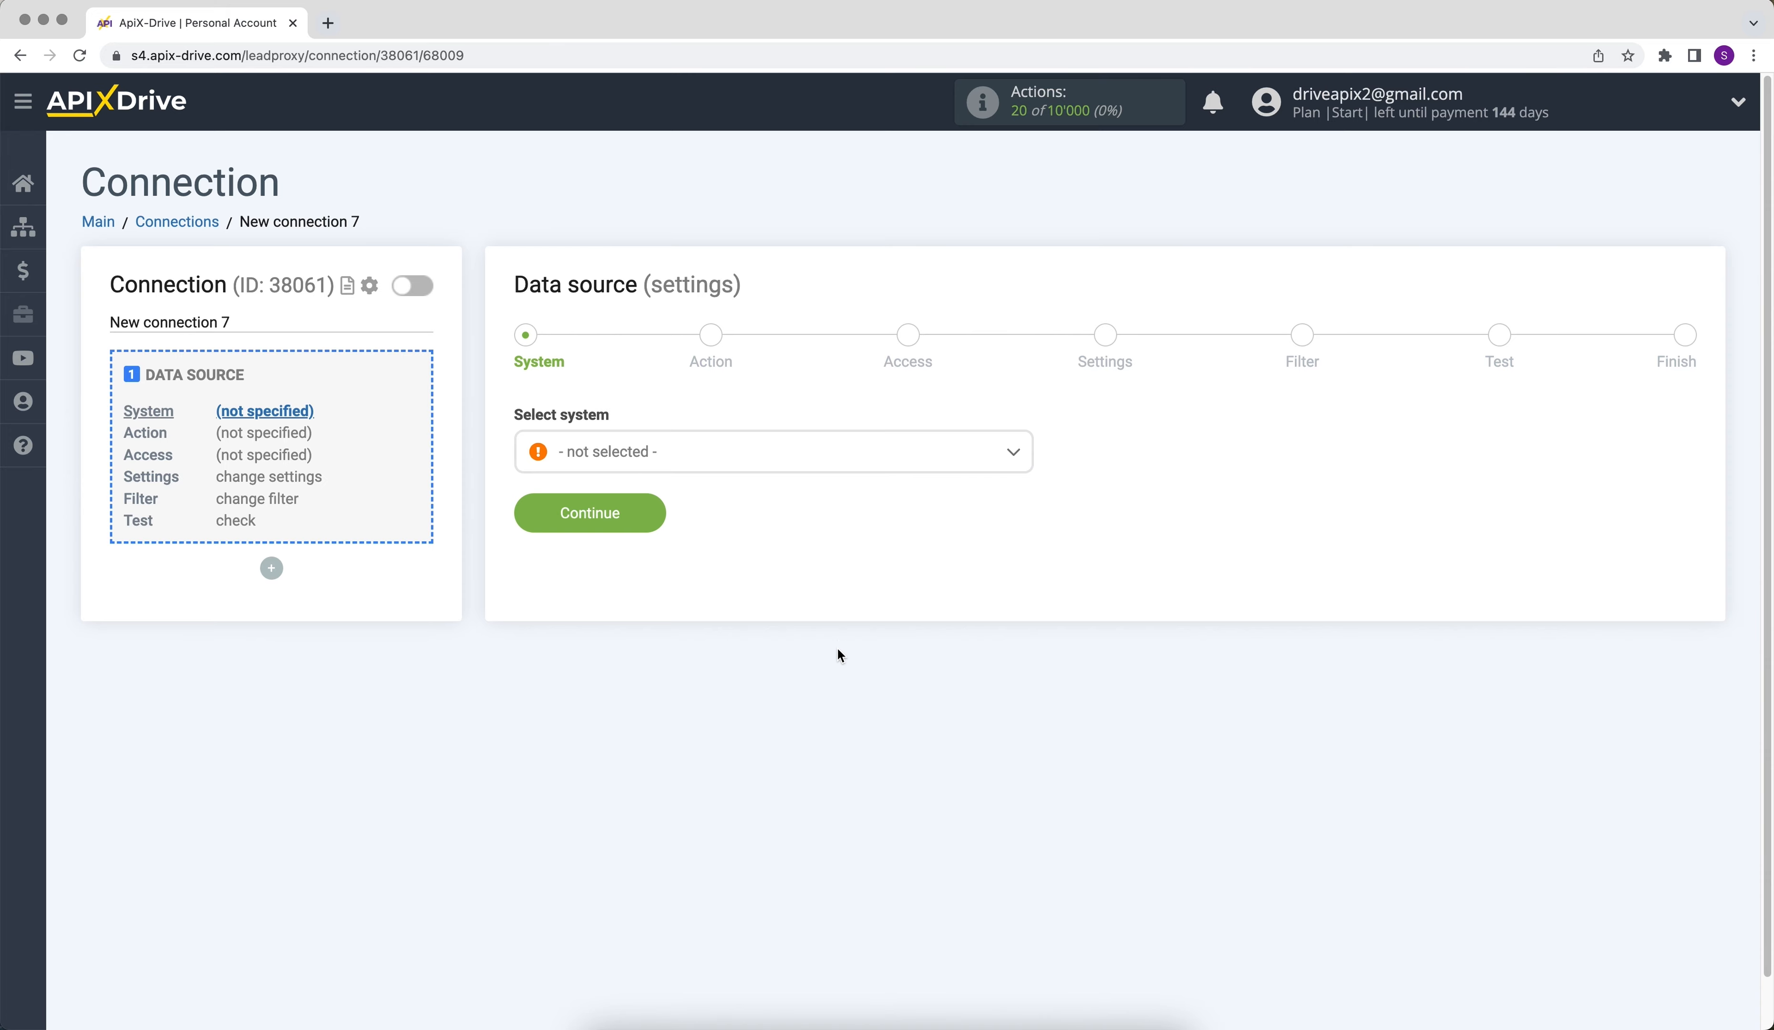
pyautogui.click(845, 456)
pyautogui.moveTo(1026, 480); pyautogui.dragTo(1033, 563)
pyautogui.click(693, 633)
pyautogui.click(541, 525)
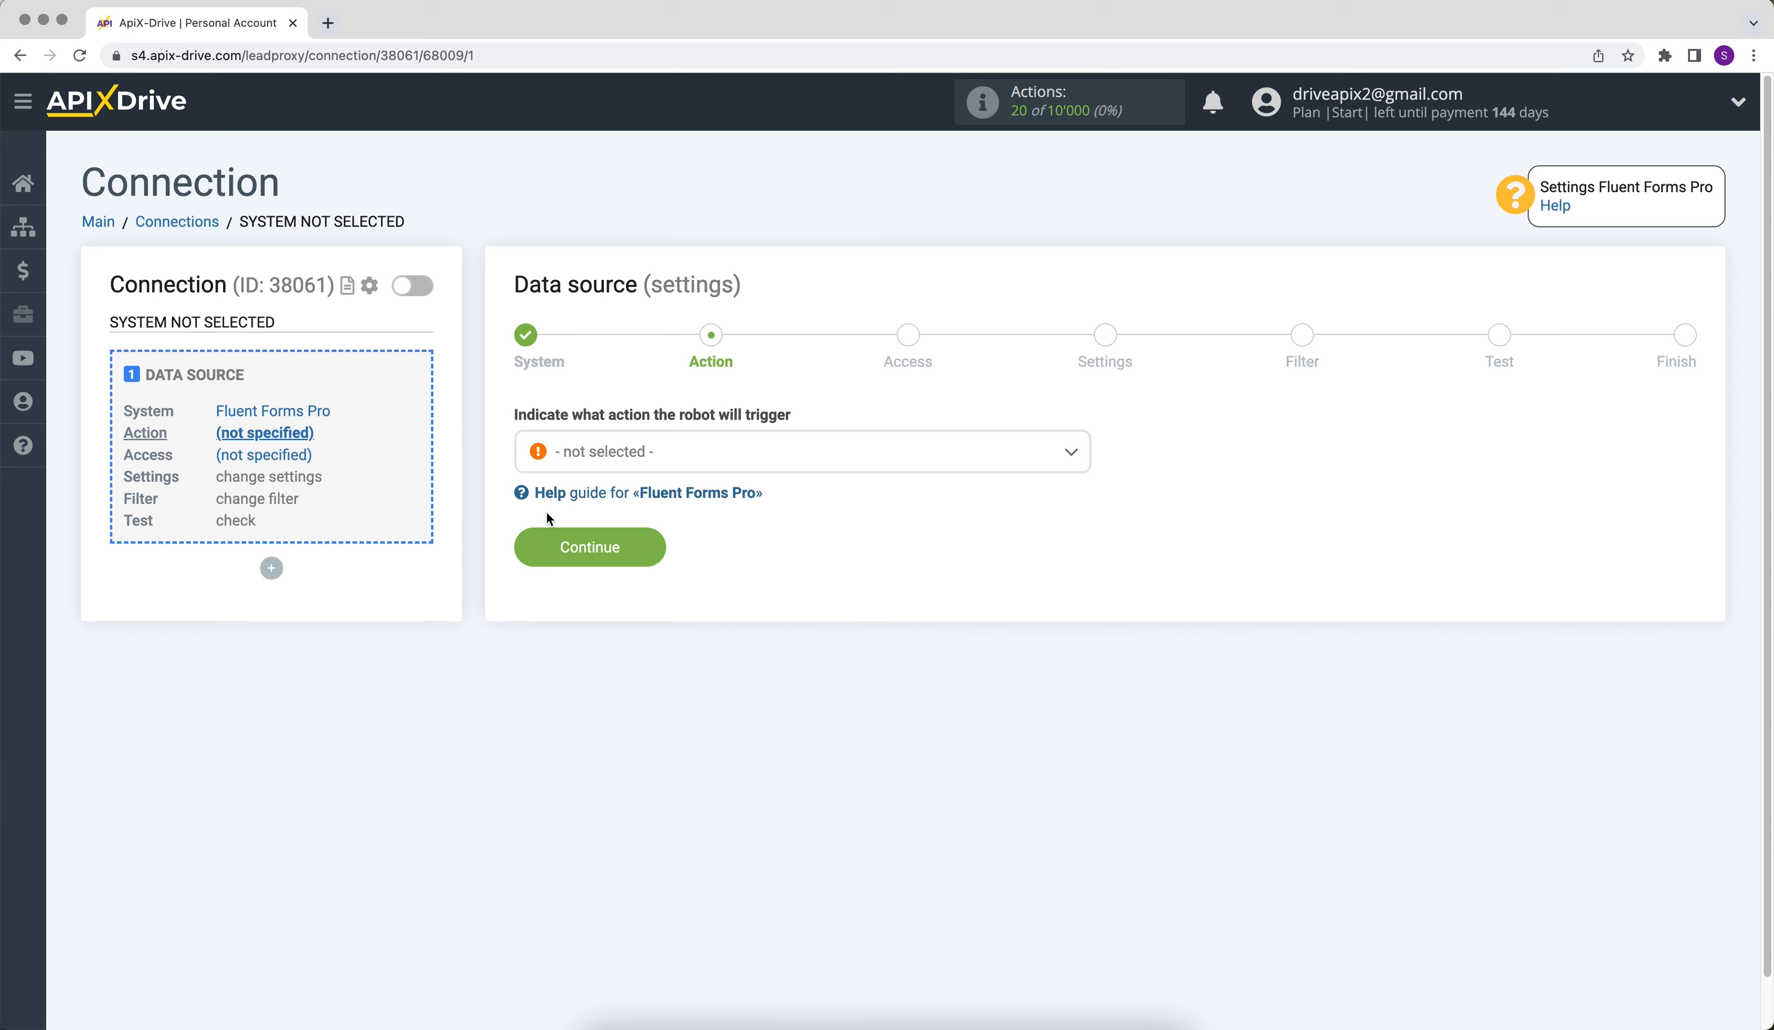
# - Set the data source action to Get DATA and proceed to the access stage
pyautogui.click(598, 457)
pyautogui.click(591, 567)
pyautogui.click(544, 558)
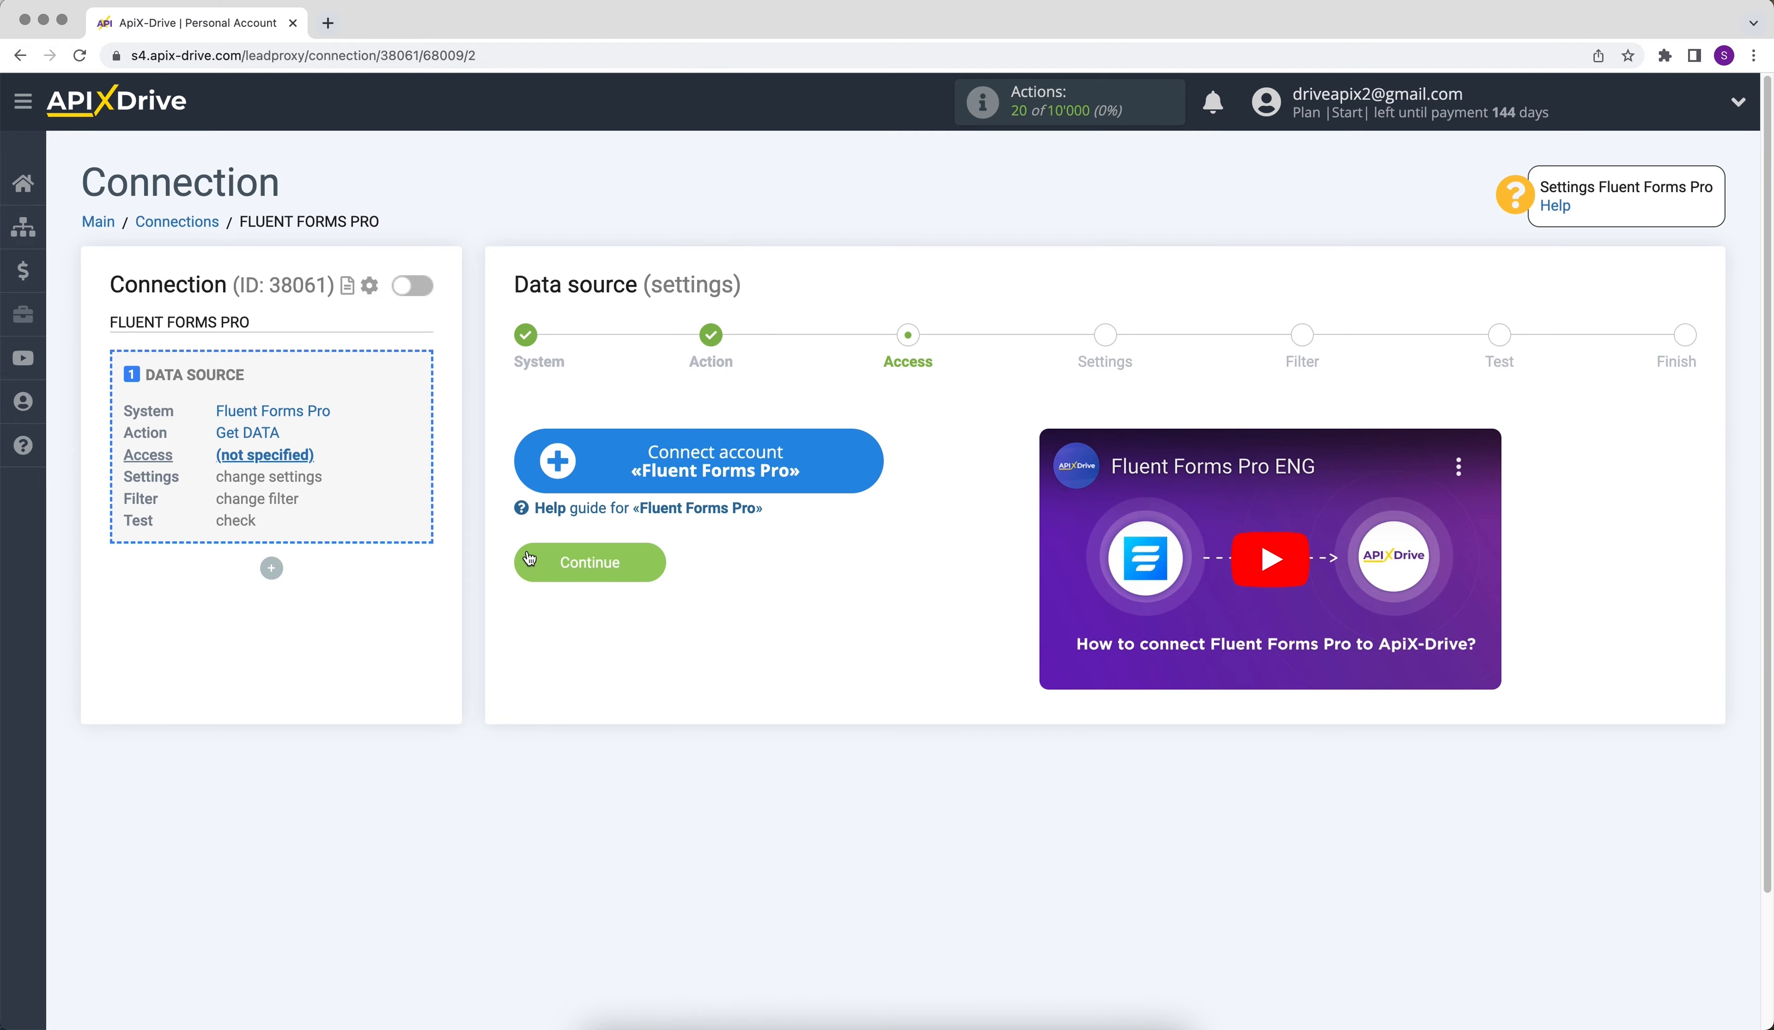
# - Connect a Fluent Forms Pro account under its default name and select it as the data source login
pyautogui.click(569, 450)
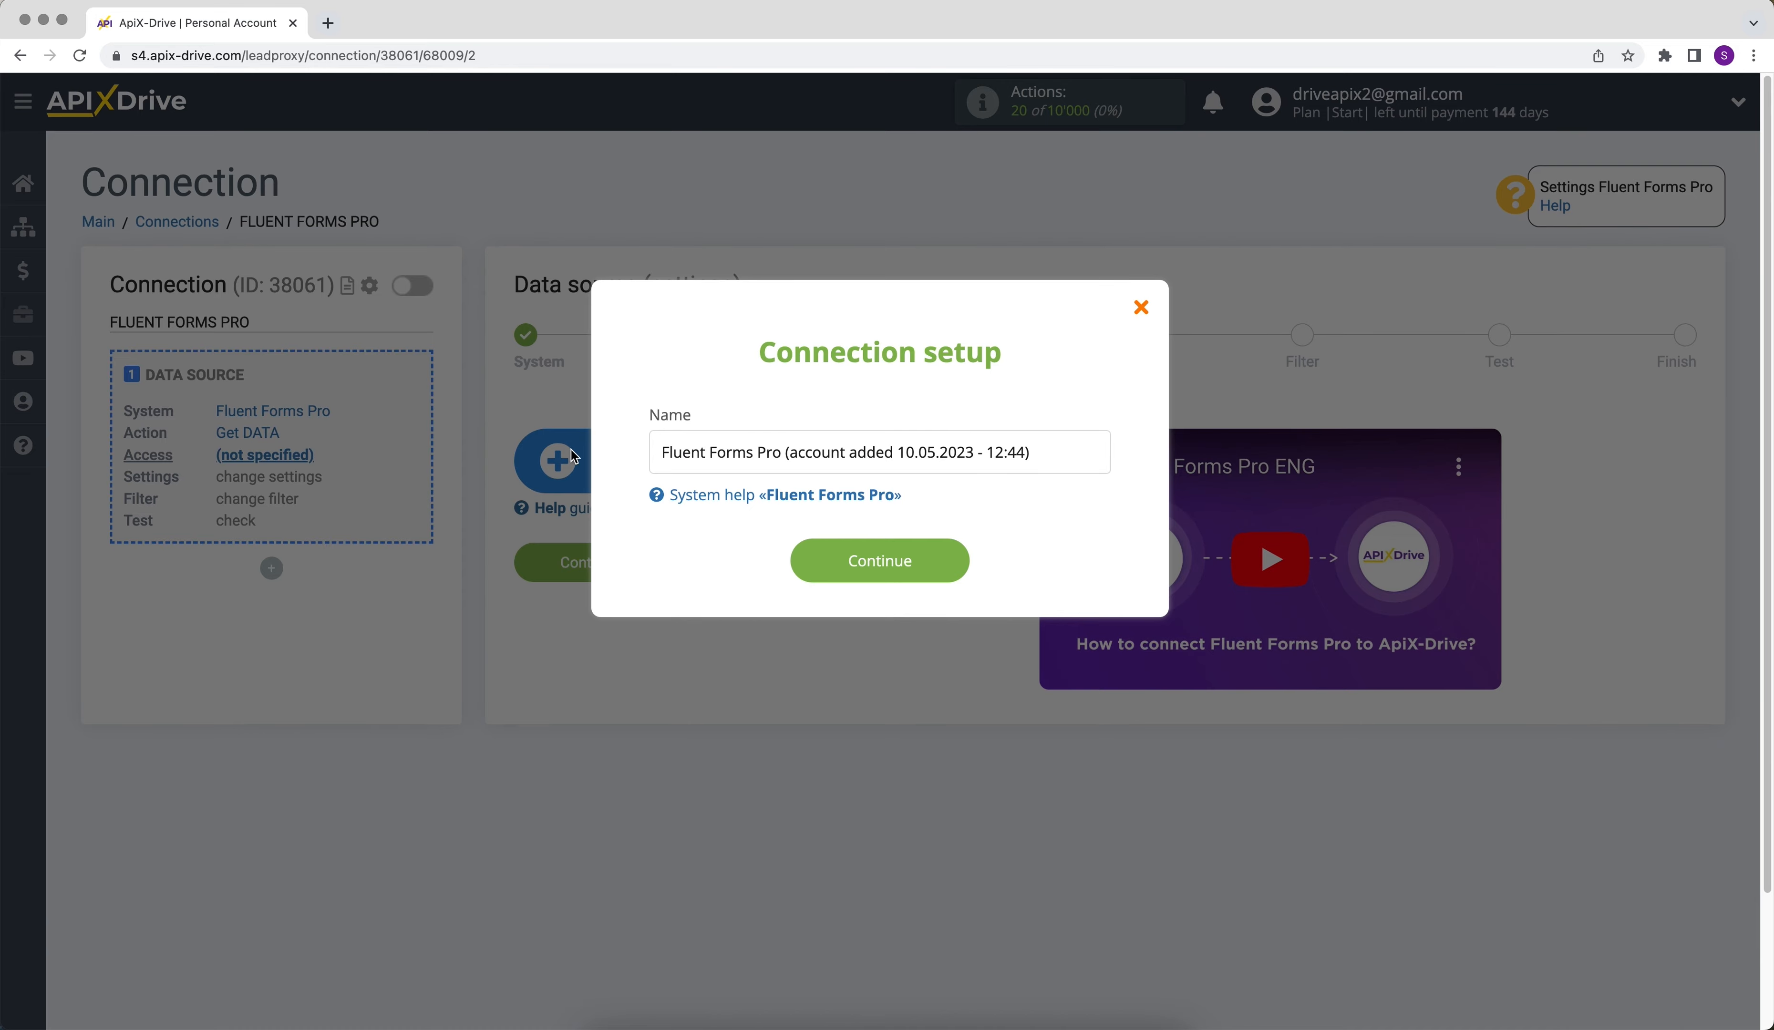
pyautogui.click(810, 577)
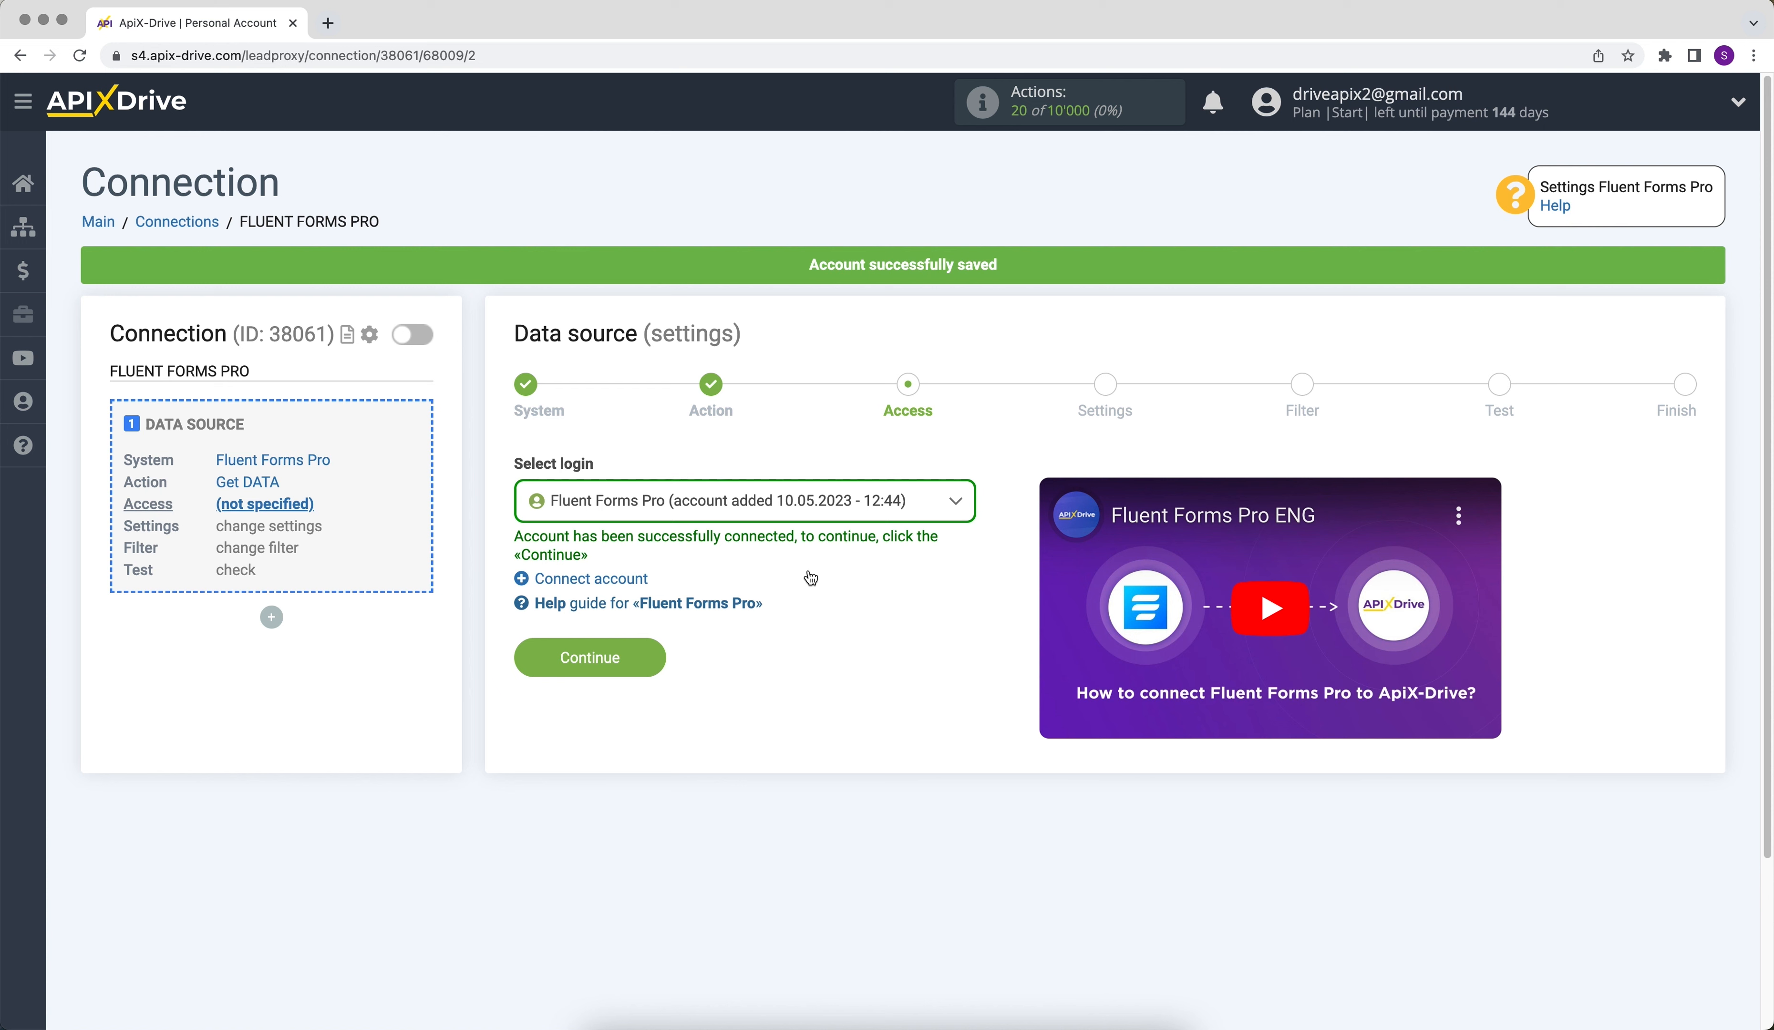
pyautogui.click(809, 515)
pyautogui.click(802, 637)
pyautogui.click(573, 661)
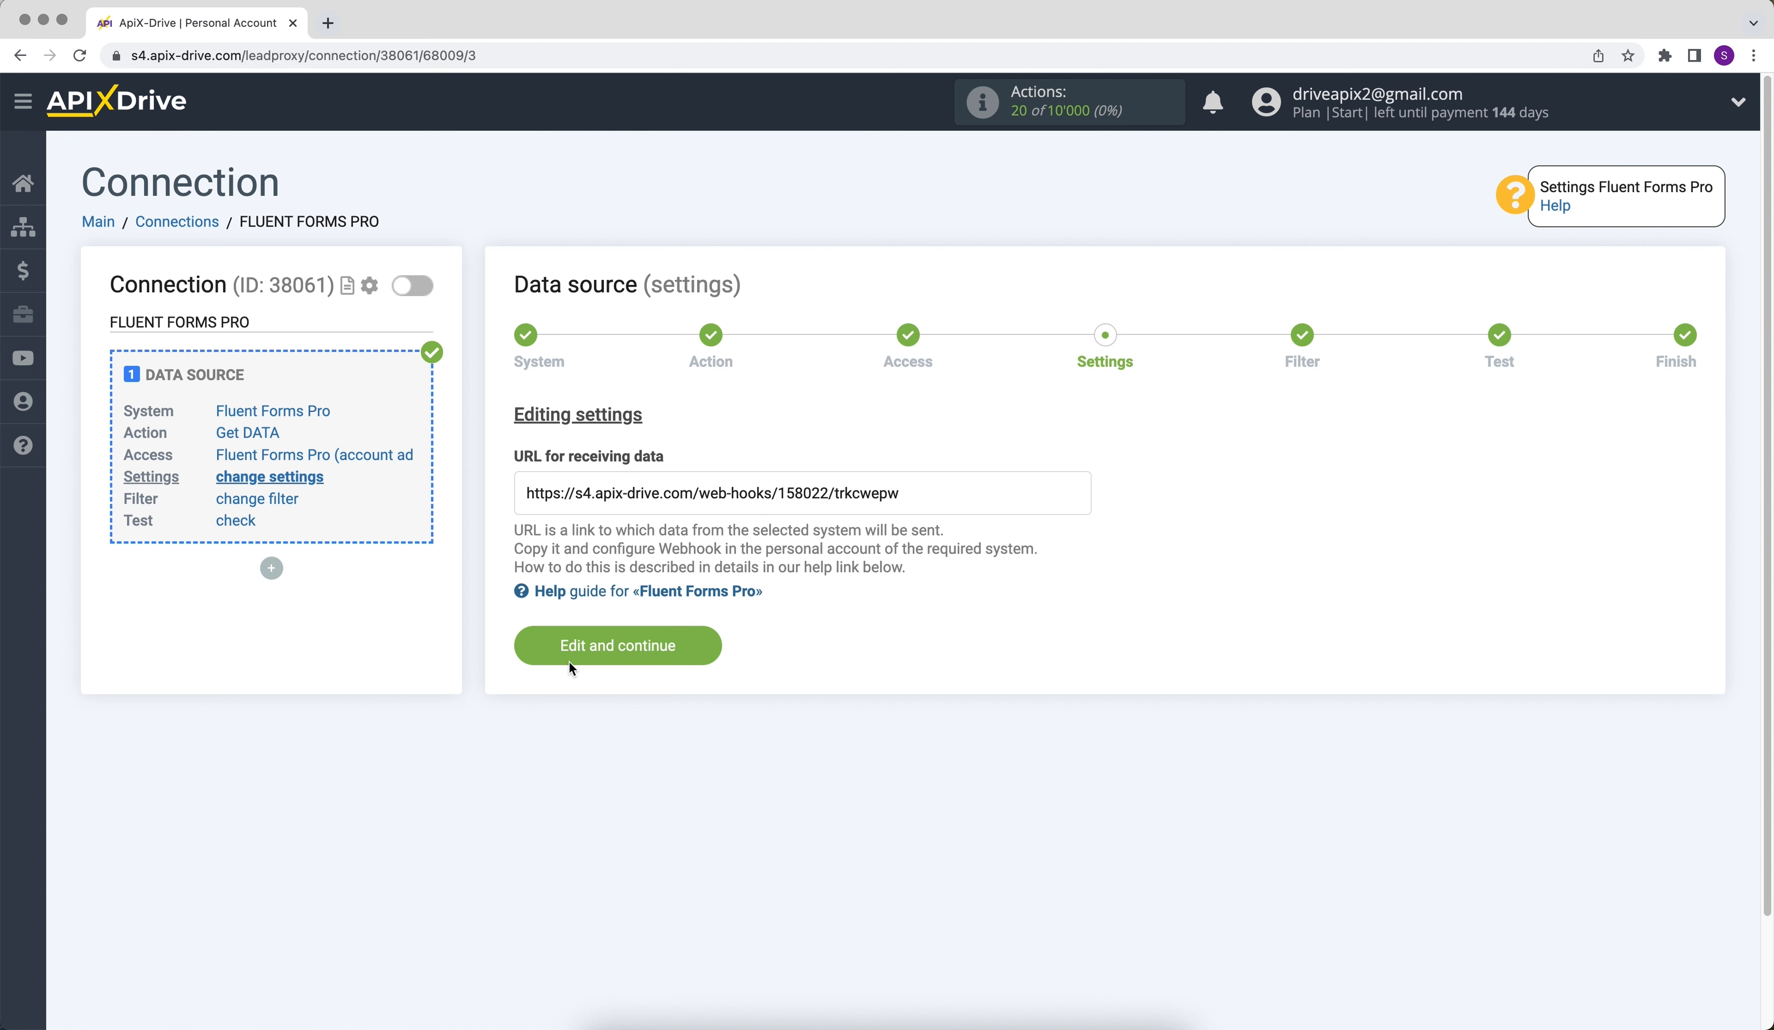
# - Copy the URL for receiving data from the data source settings
pyautogui.moveTo(526, 495); pyautogui.dragTo(908, 498)
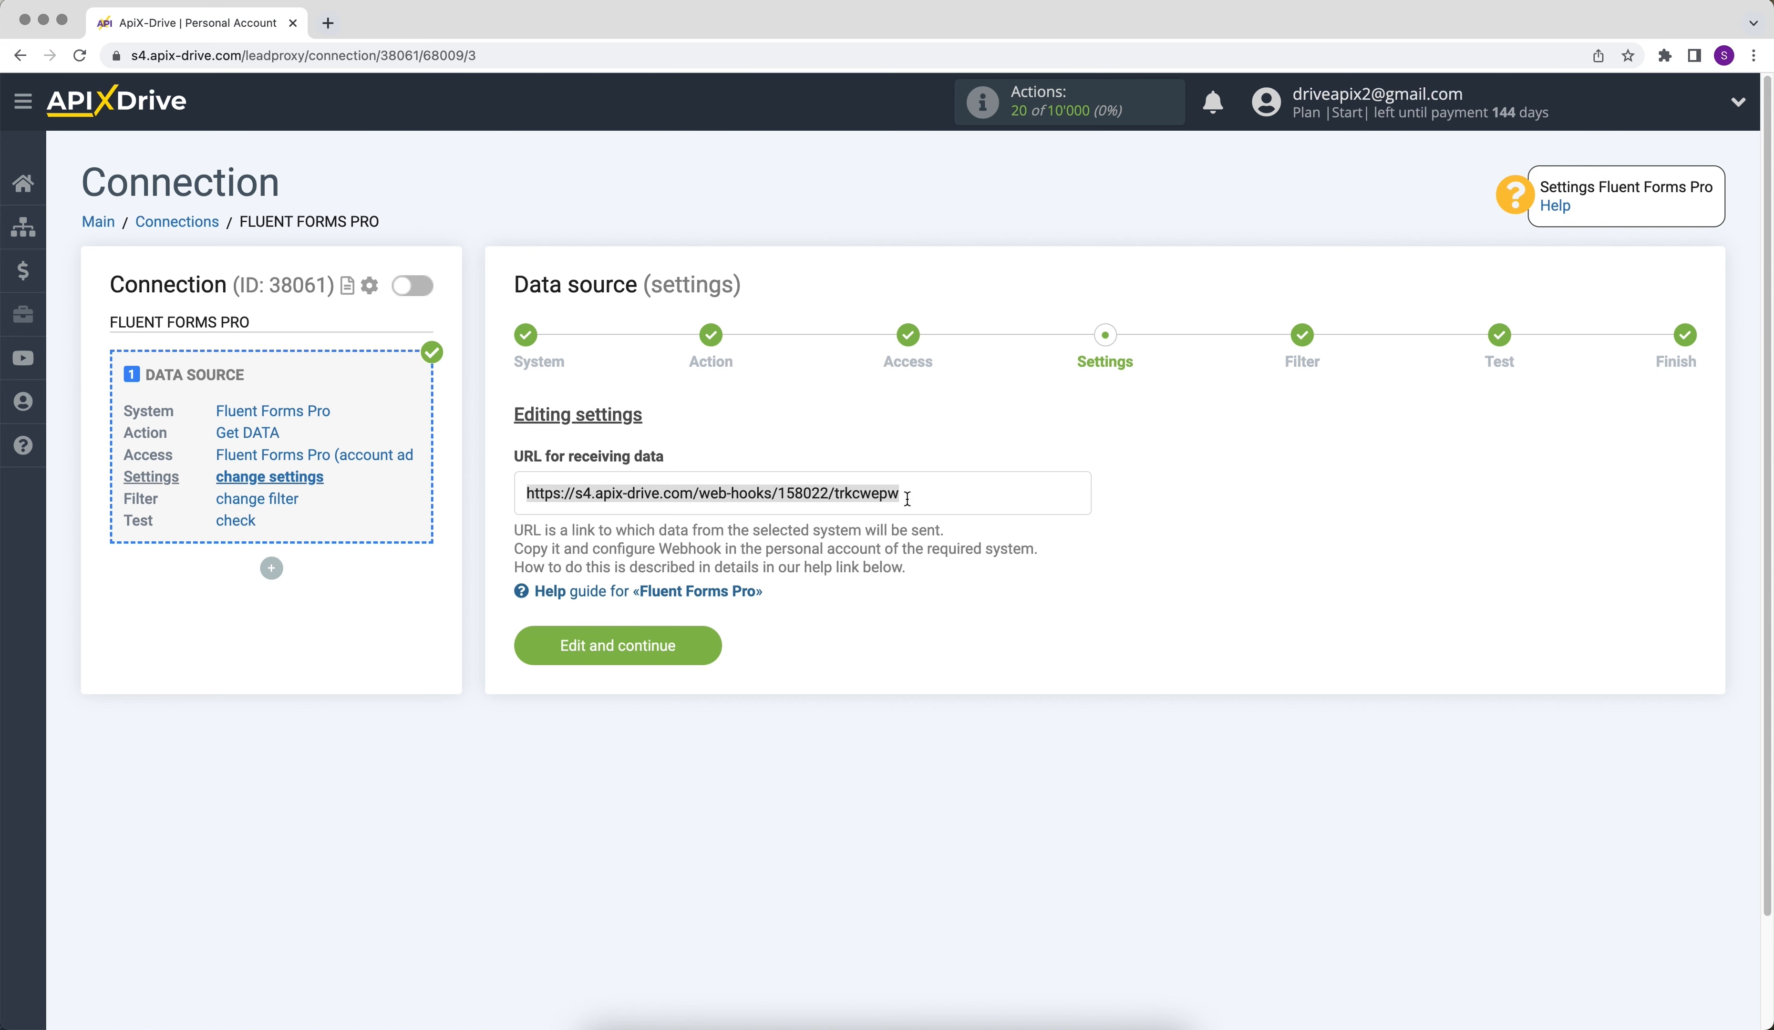
pyautogui.rightClick(877, 499)
pyautogui.click(897, 537)
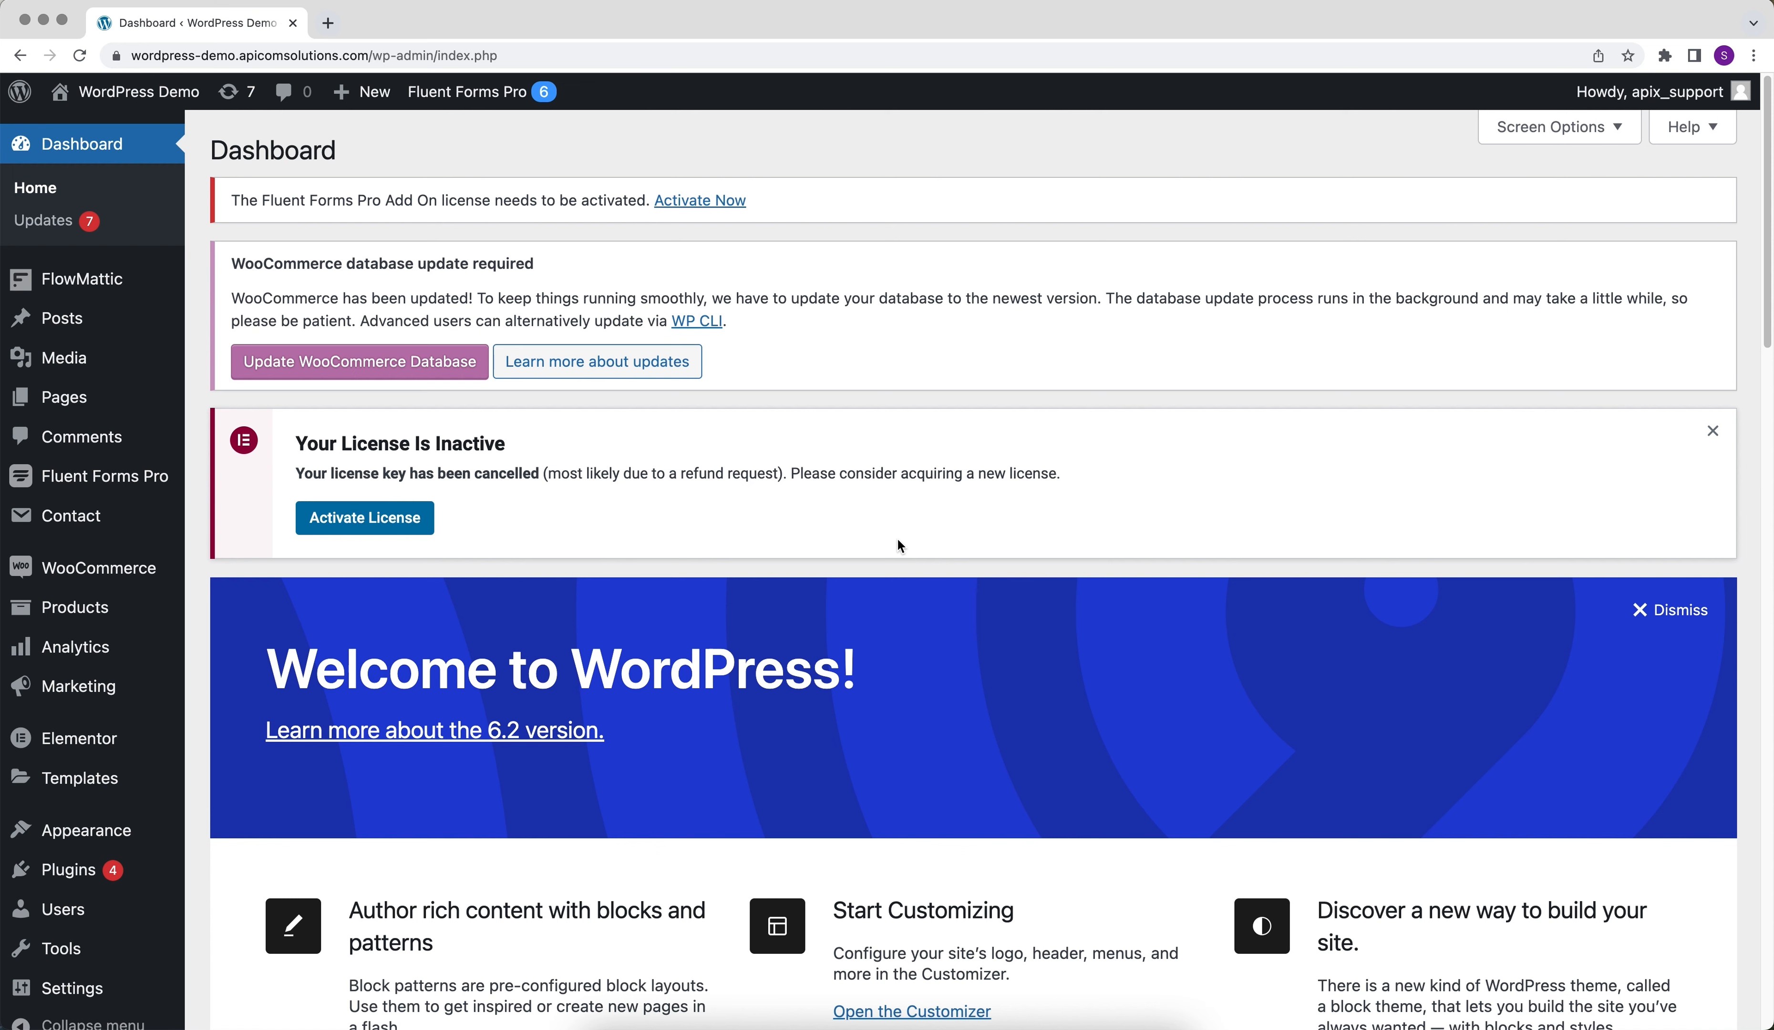
# - Switch to the WordPress dashboard and start a new WebHook feed for the form Test Fluent Forms (Pro)
pyautogui.click(156, 477)
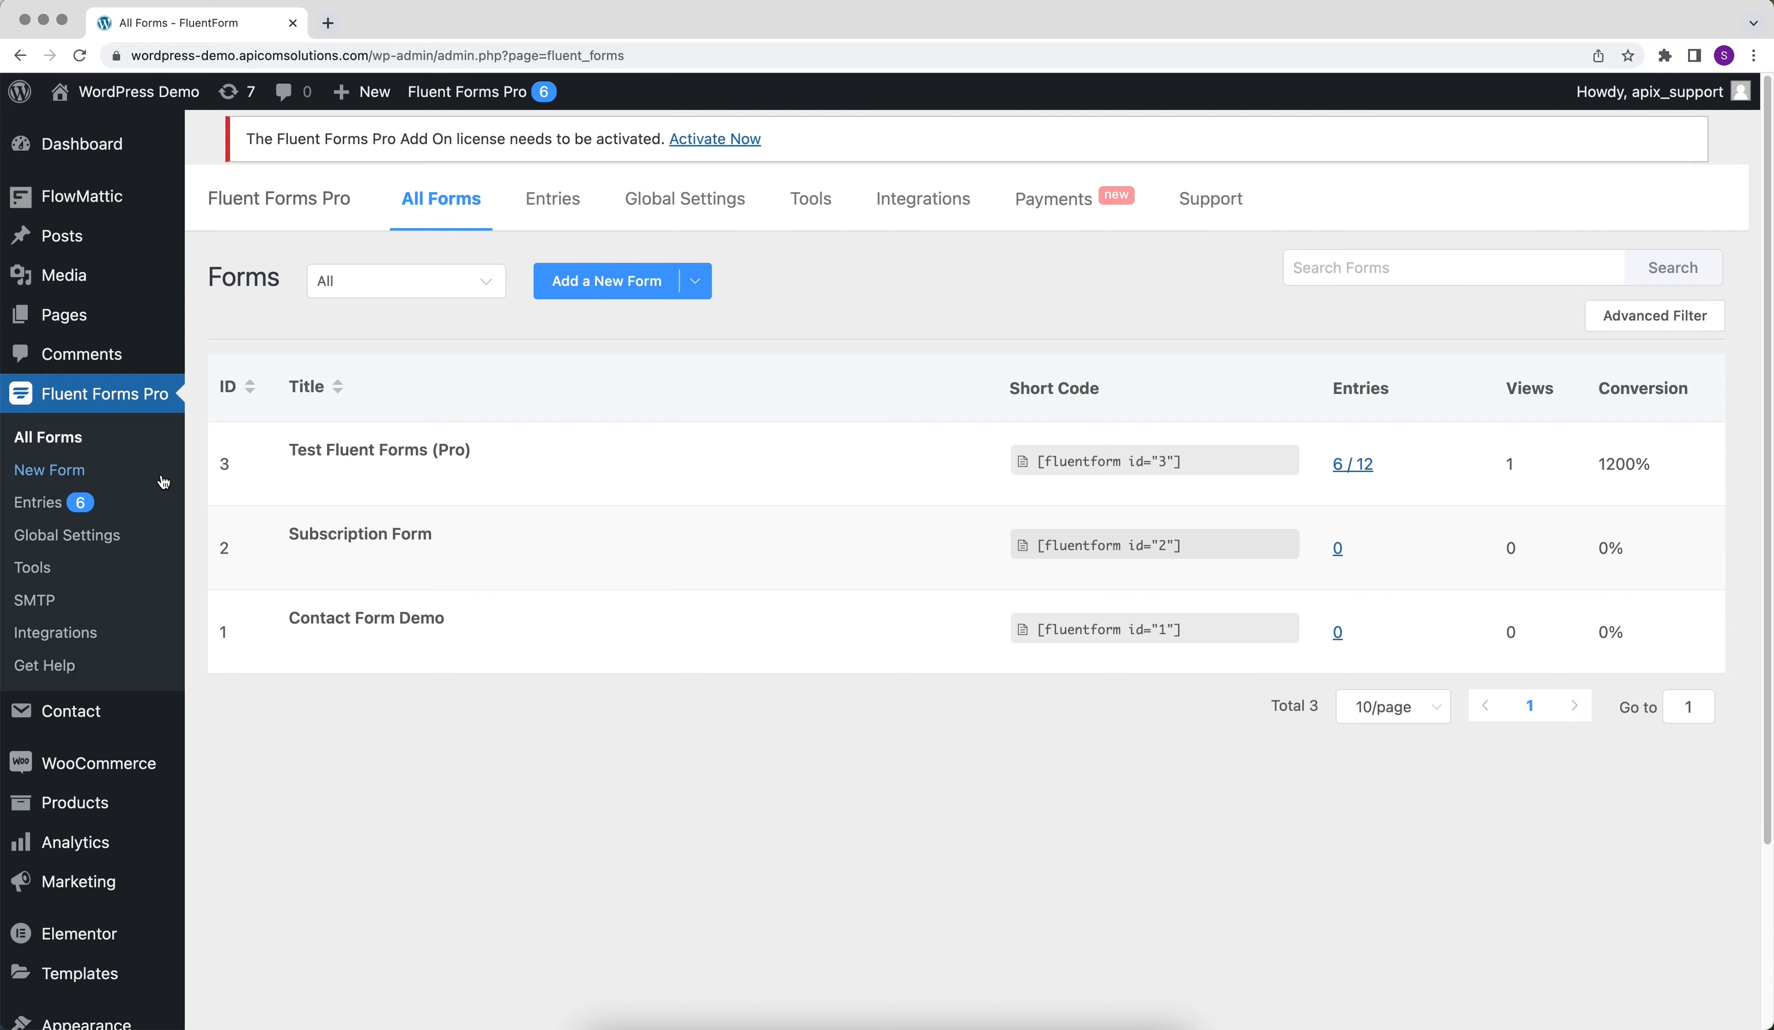
pyautogui.click(295, 484)
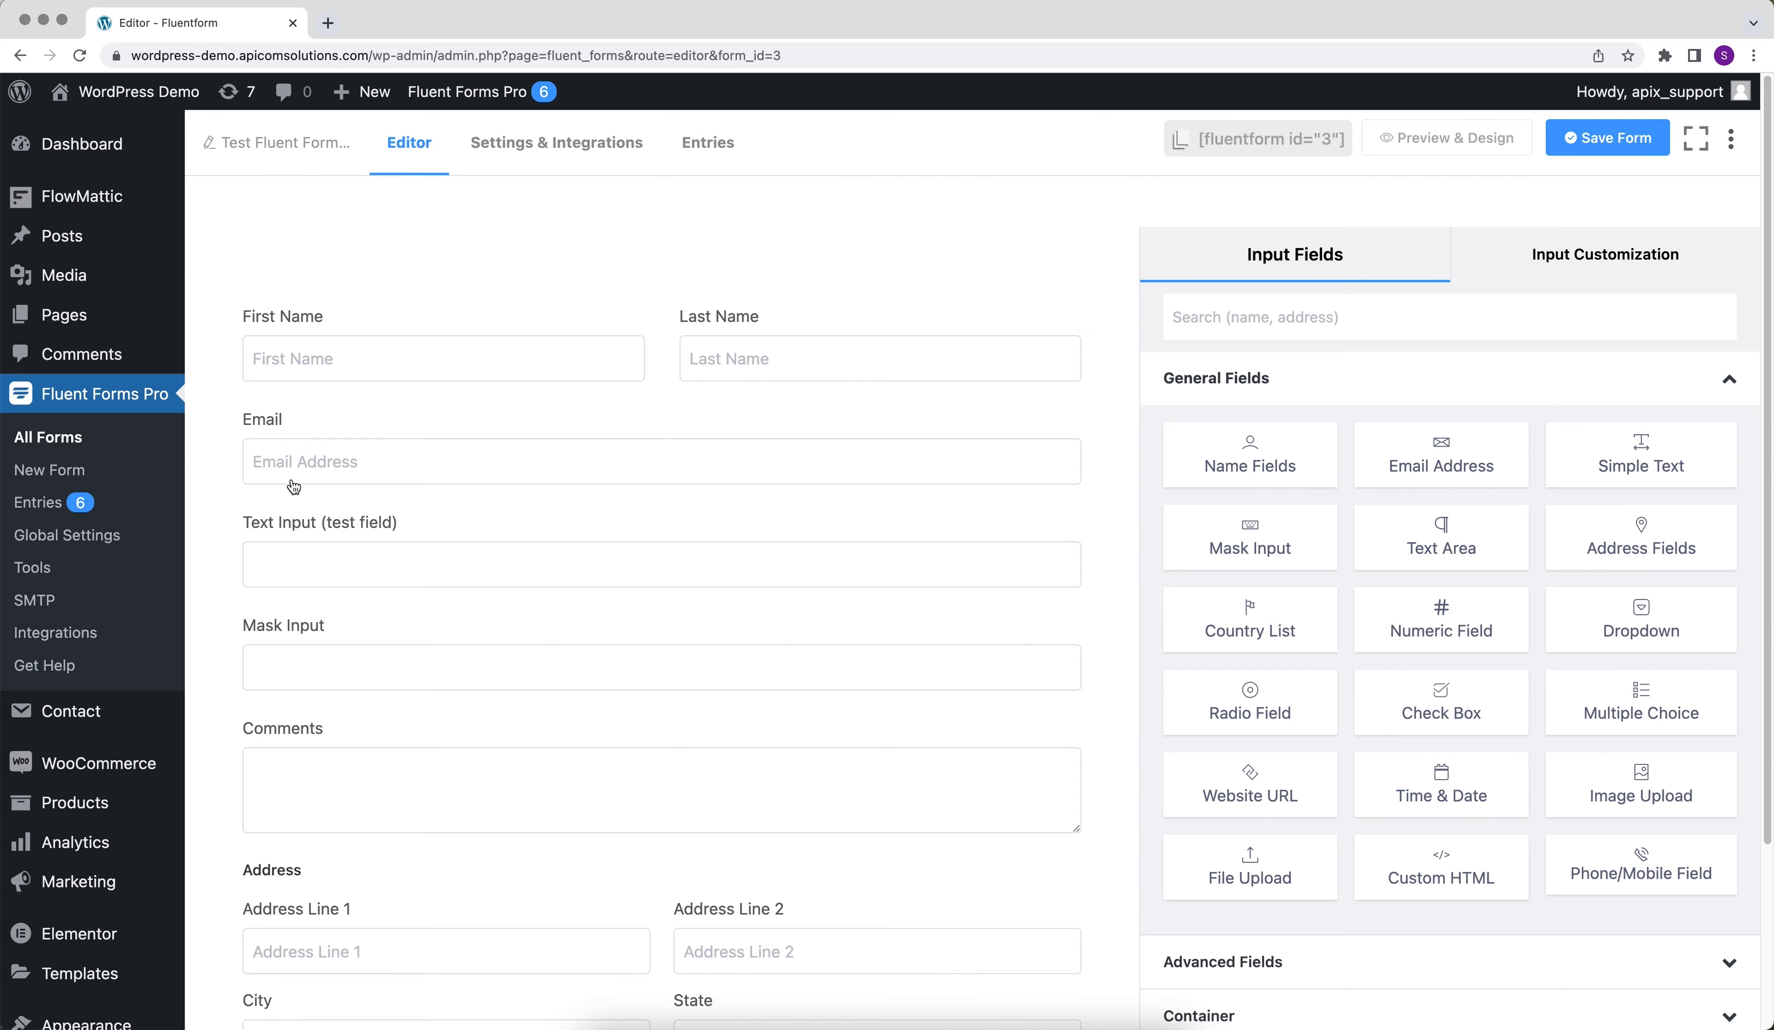
pyautogui.click(556, 142)
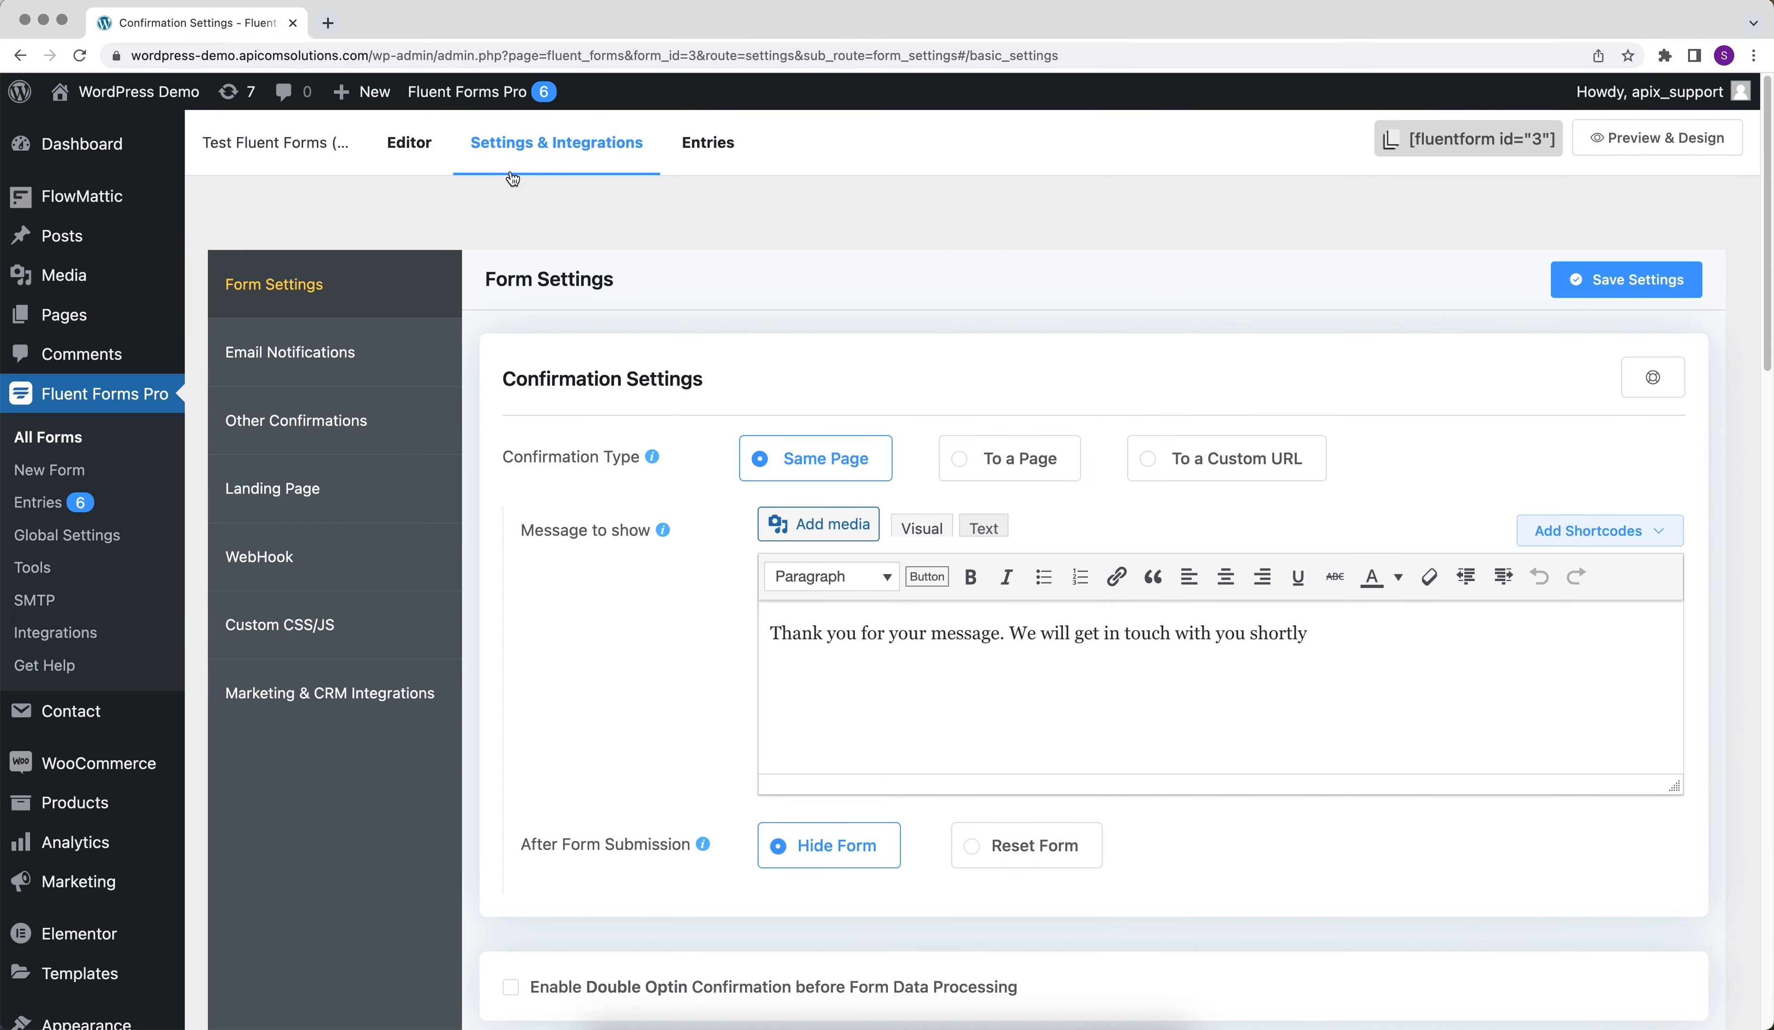
pyautogui.click(336, 556)
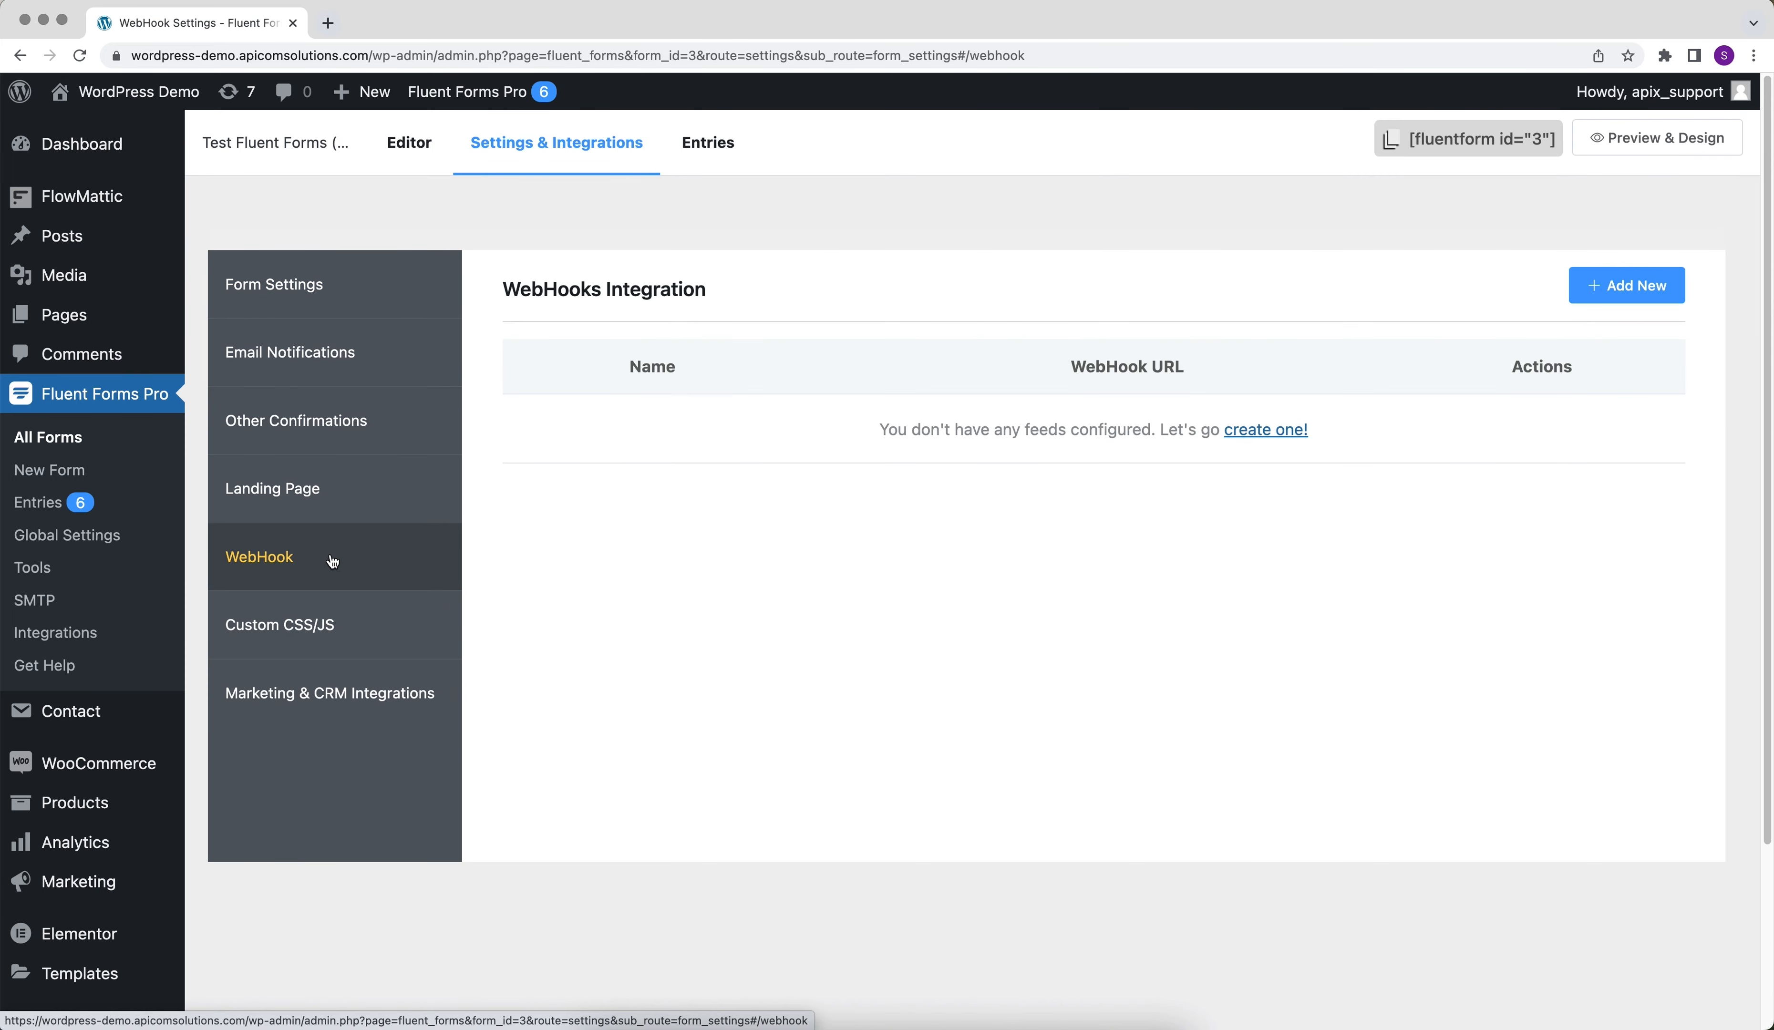
pyautogui.click(1586, 309)
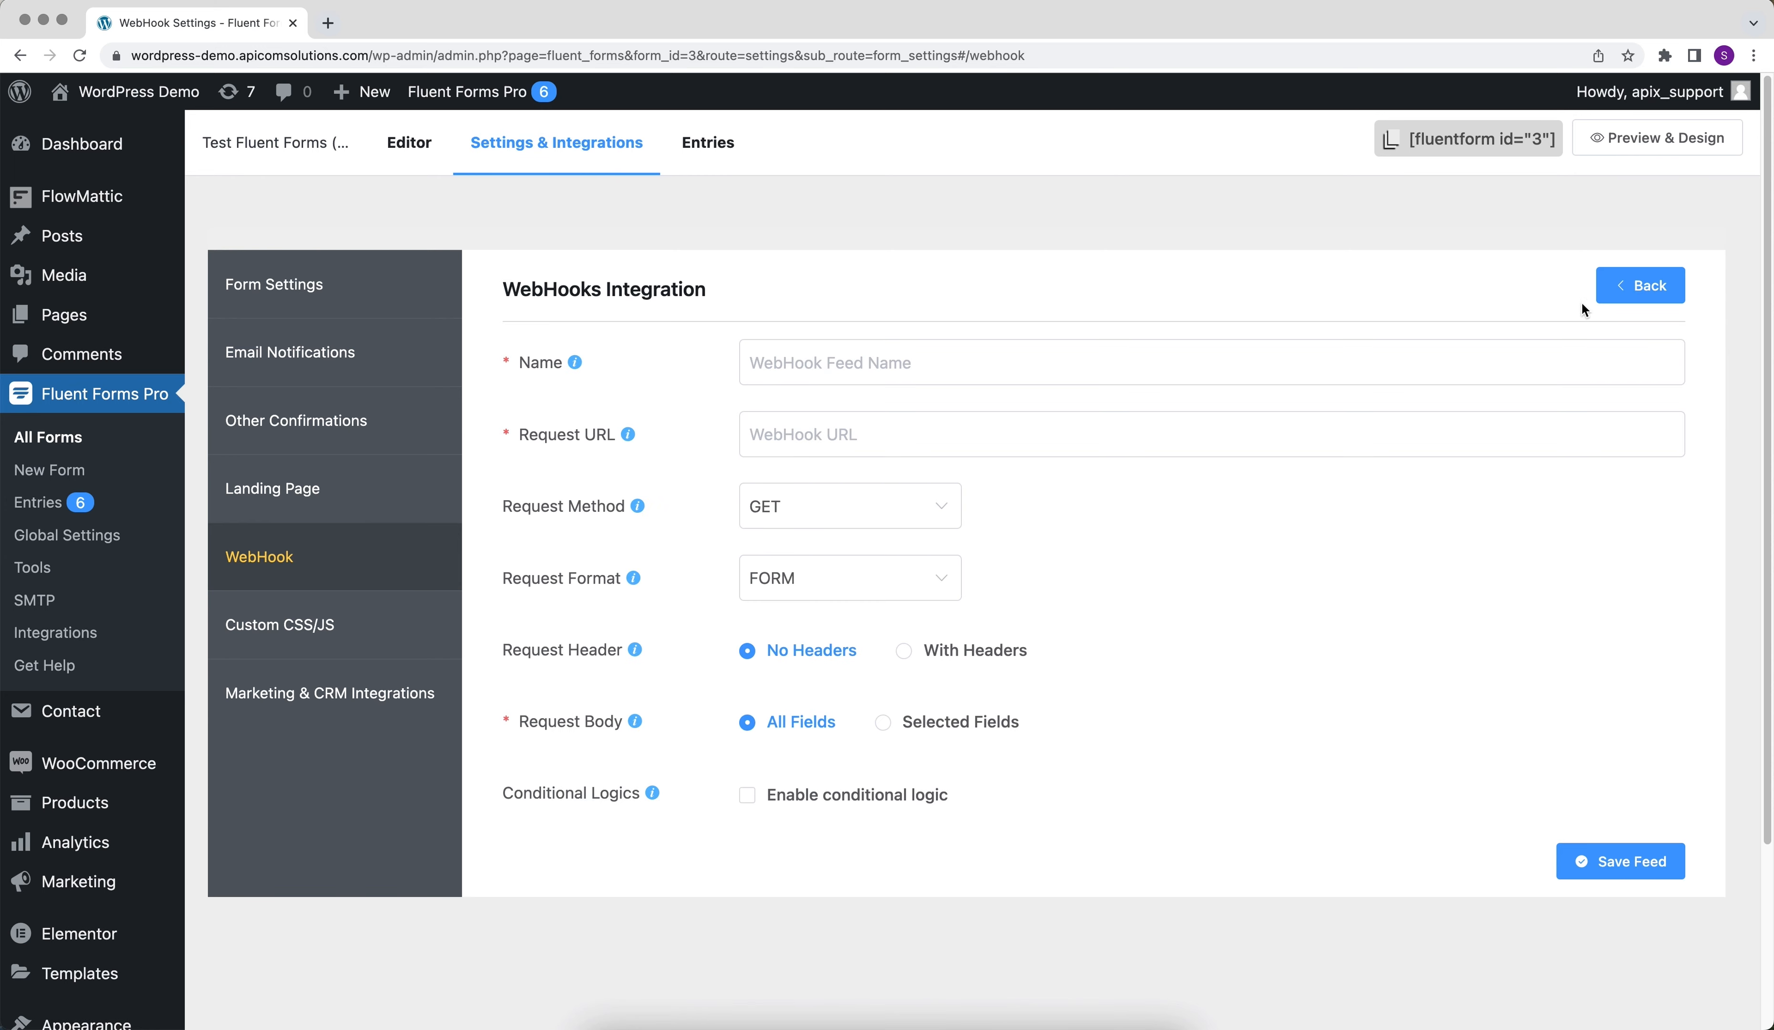
# - Name the WebHook feed ApiX-Drive and paste the copied webhook address as its request URL
pyautogui.click(1074, 359)
pyautogui.write('Api')
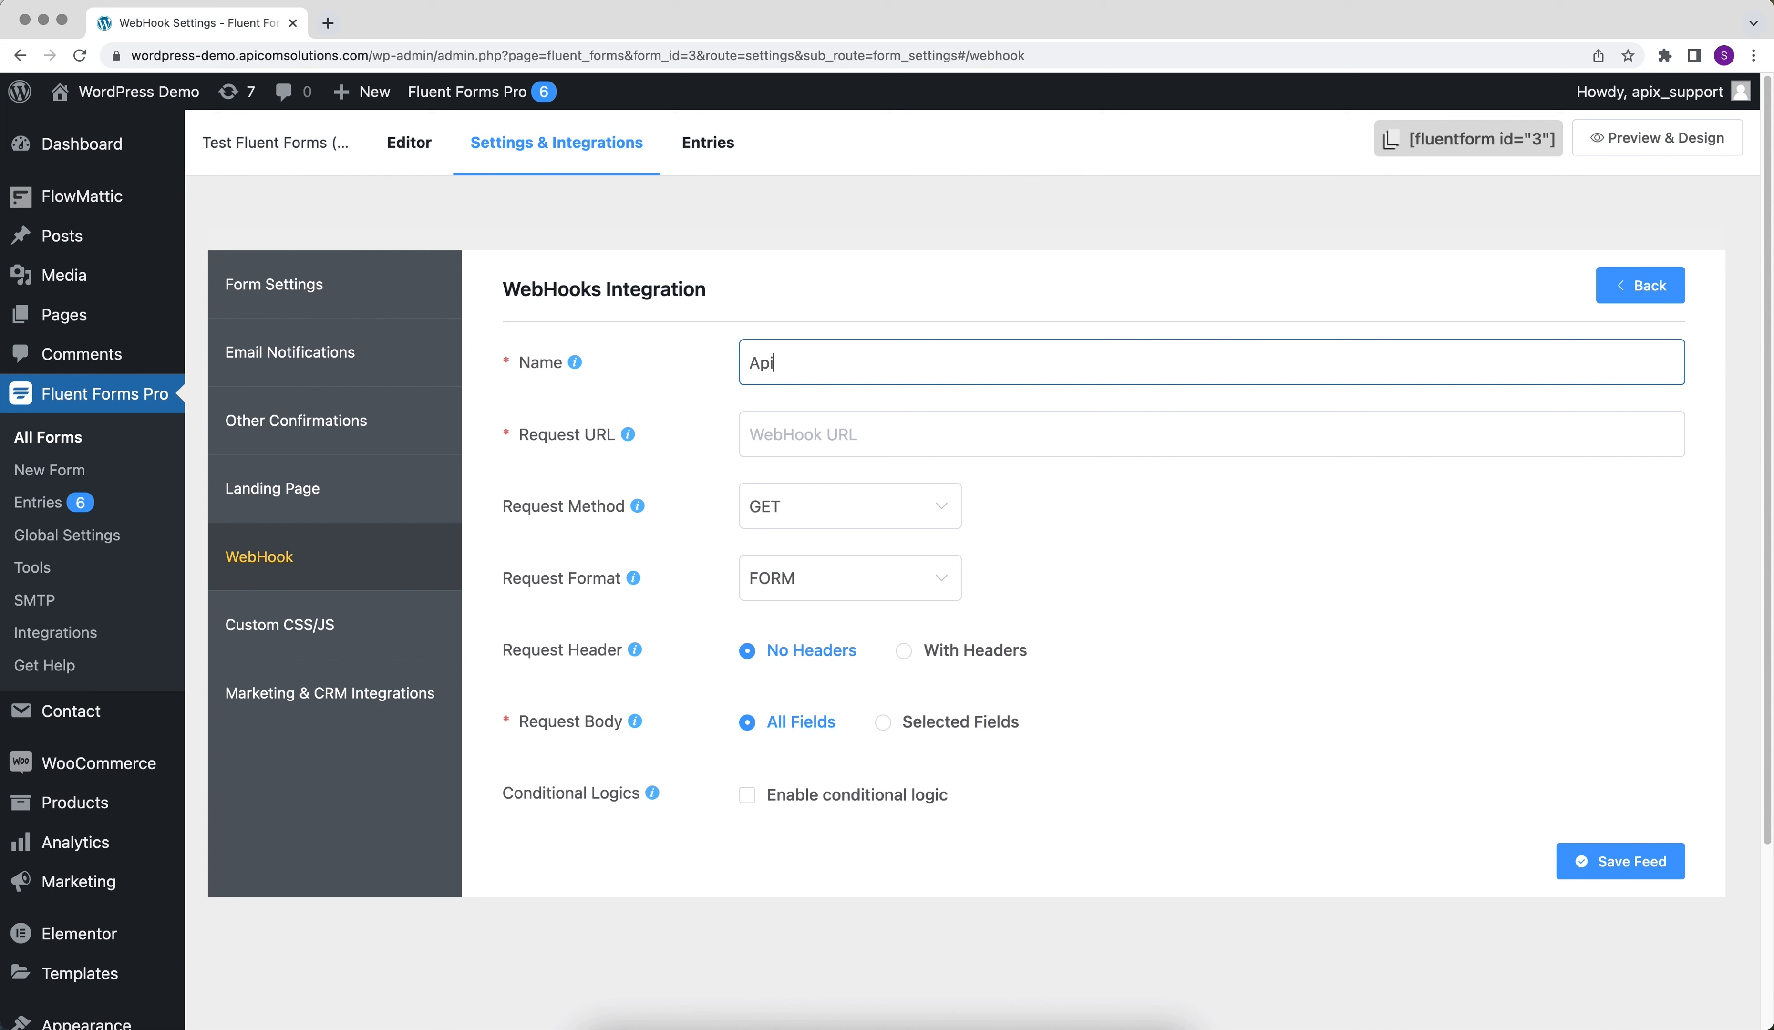
pyautogui.write('X-Drive')
pyautogui.rightClick(912, 436)
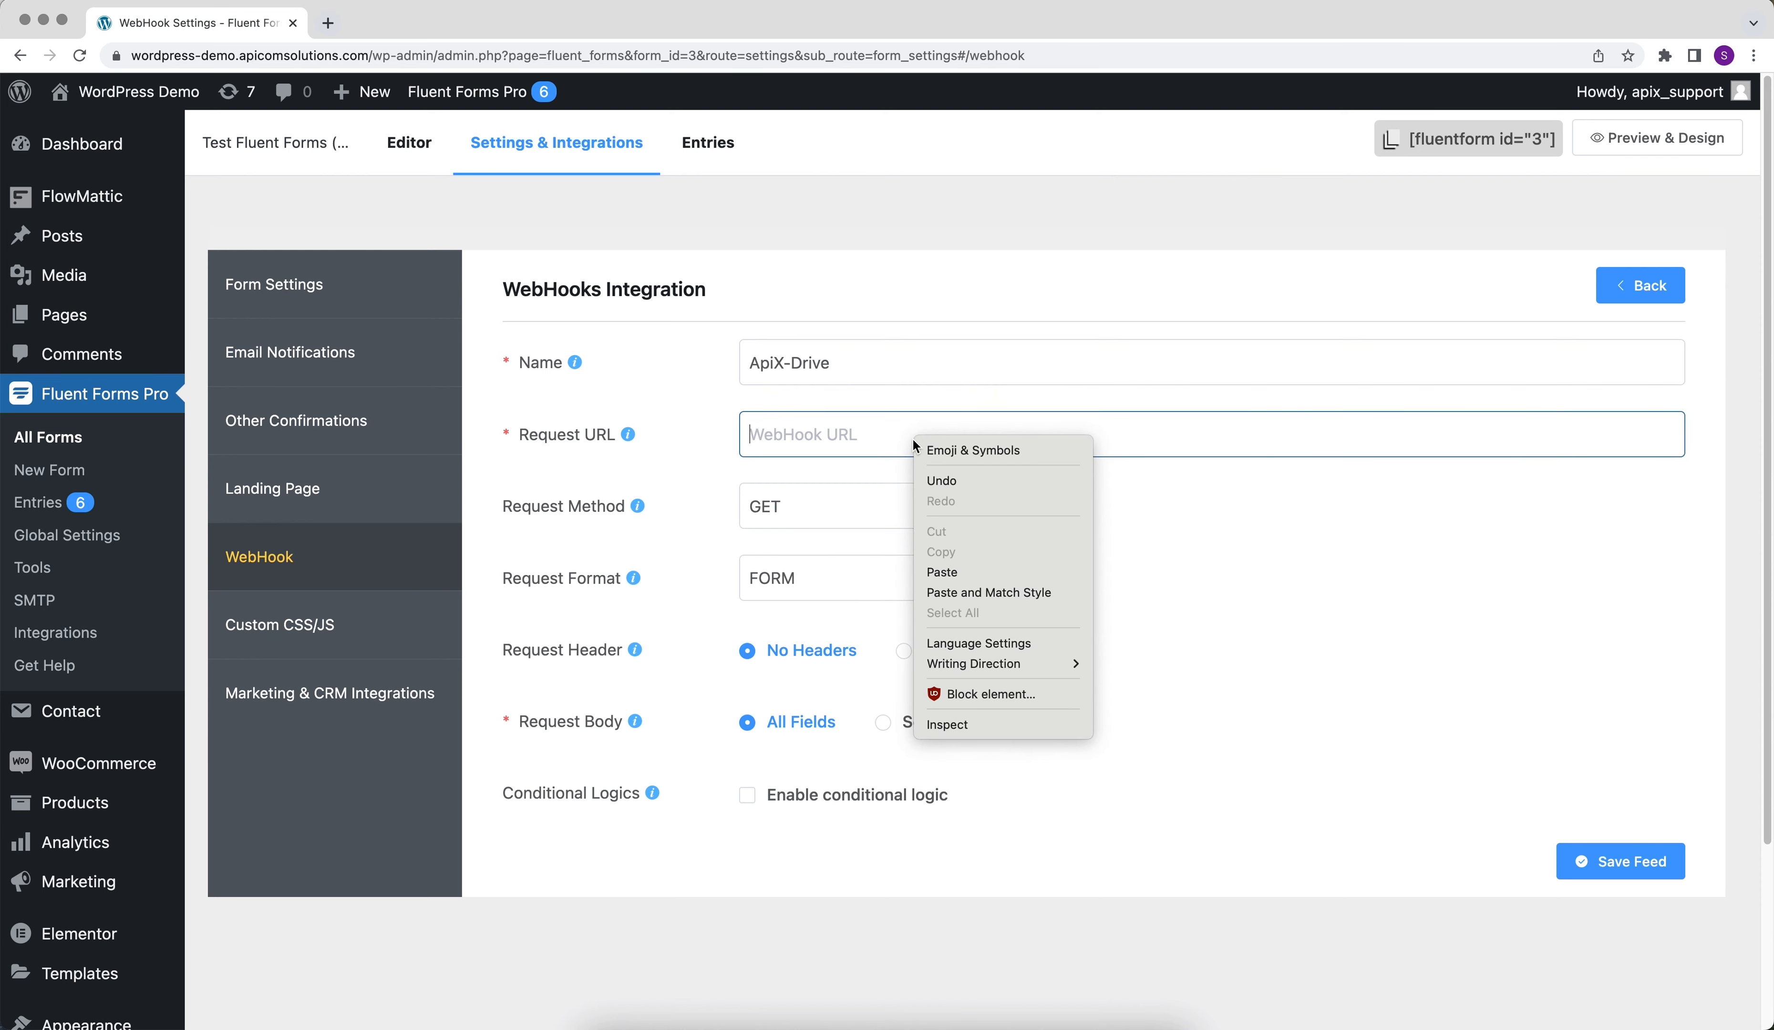
pyautogui.click(950, 573)
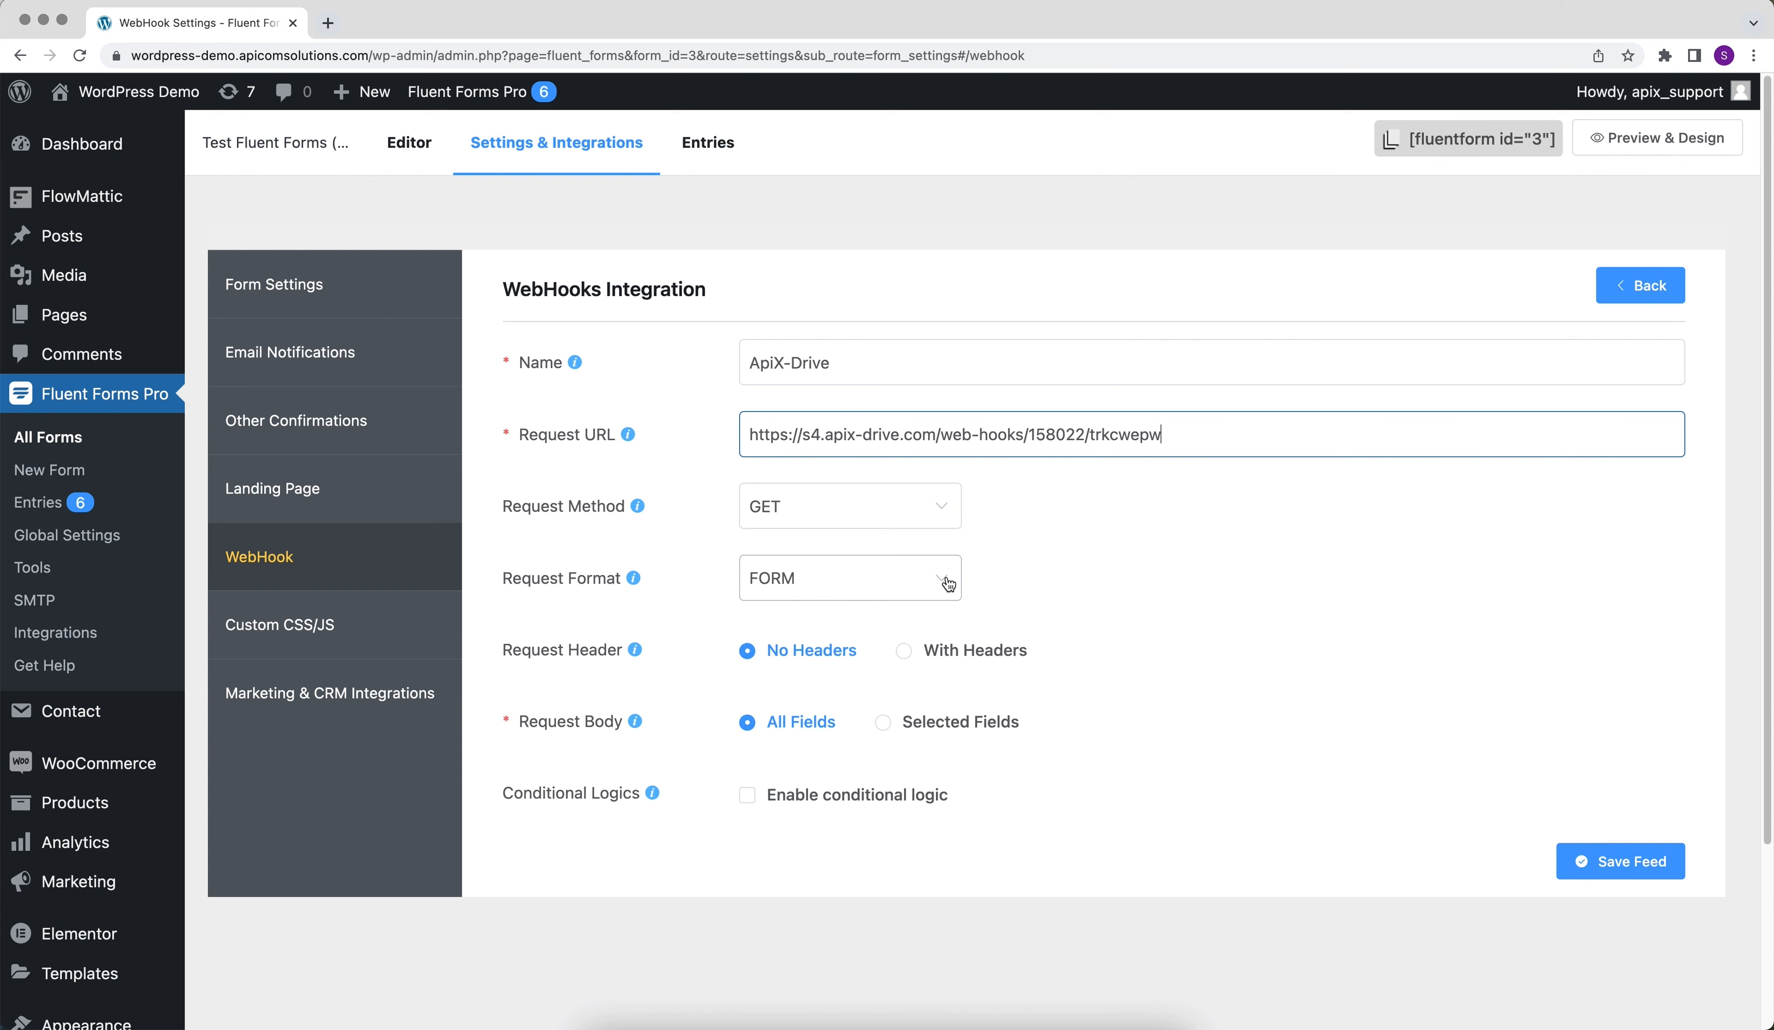
# - Set the feed's request method to POST and its request format to JSON, and save the feed
pyautogui.click(872, 525)
pyautogui.click(858, 612)
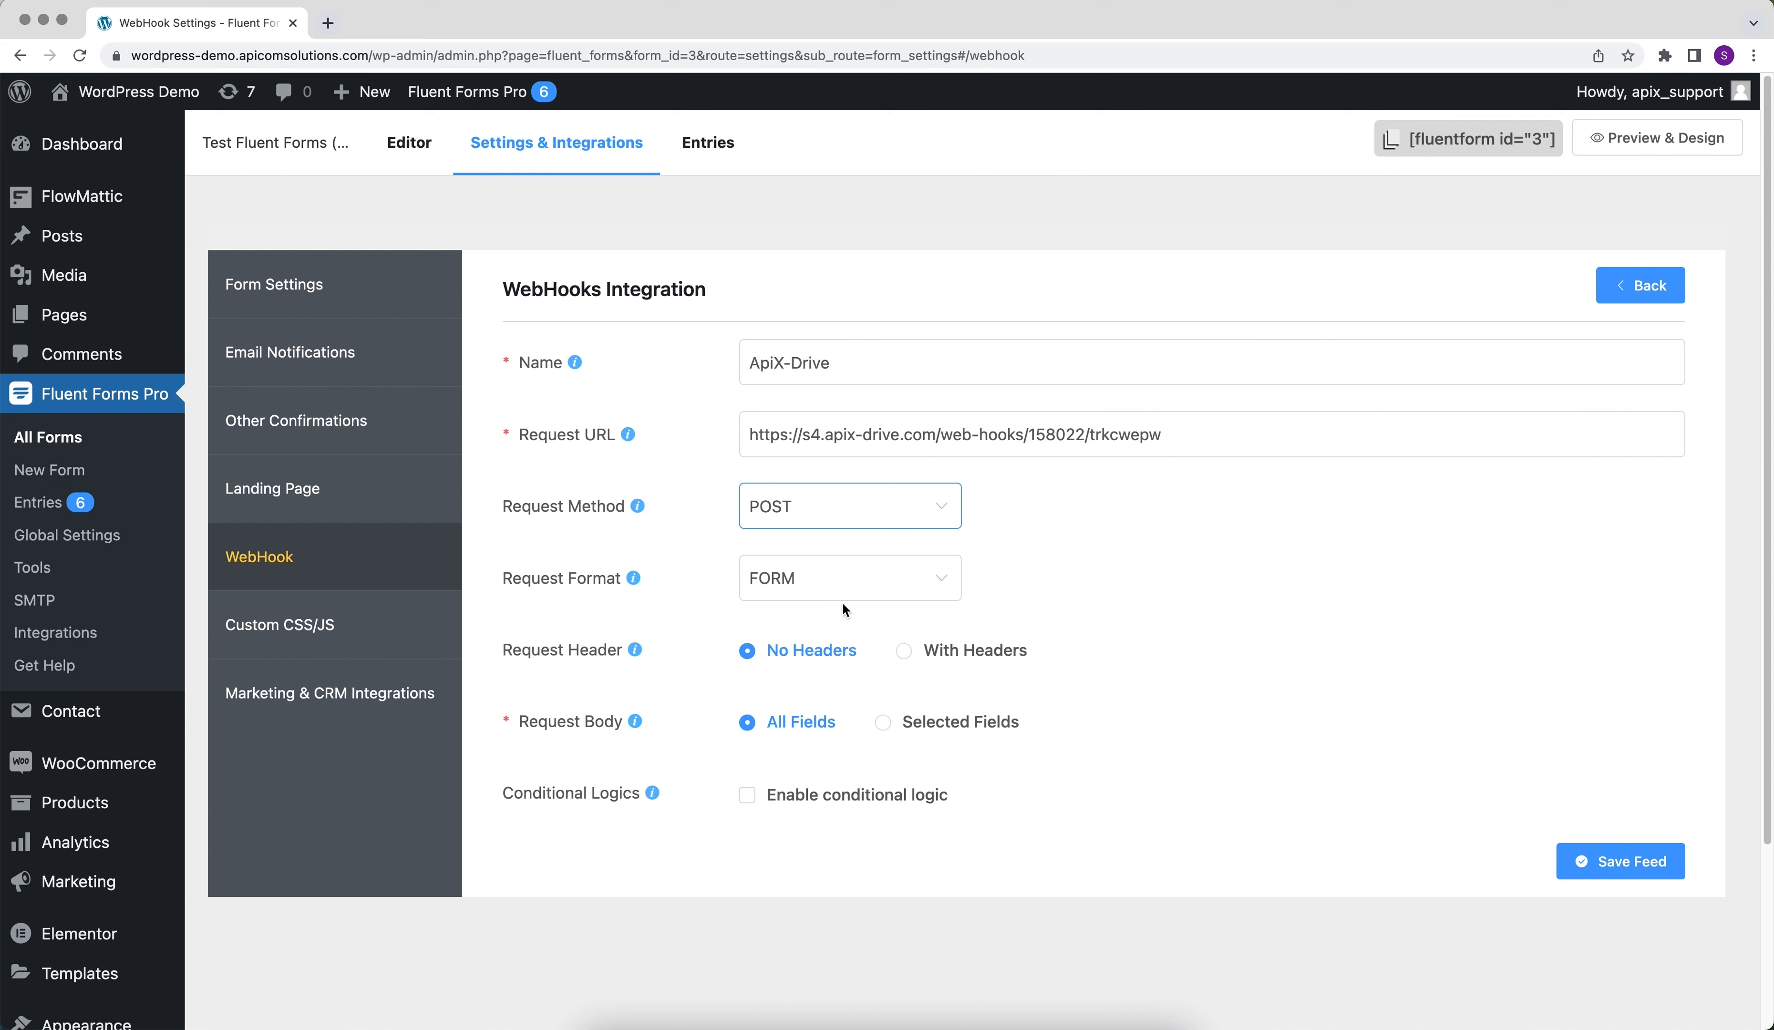
pyautogui.click(821, 590)
pyautogui.click(820, 683)
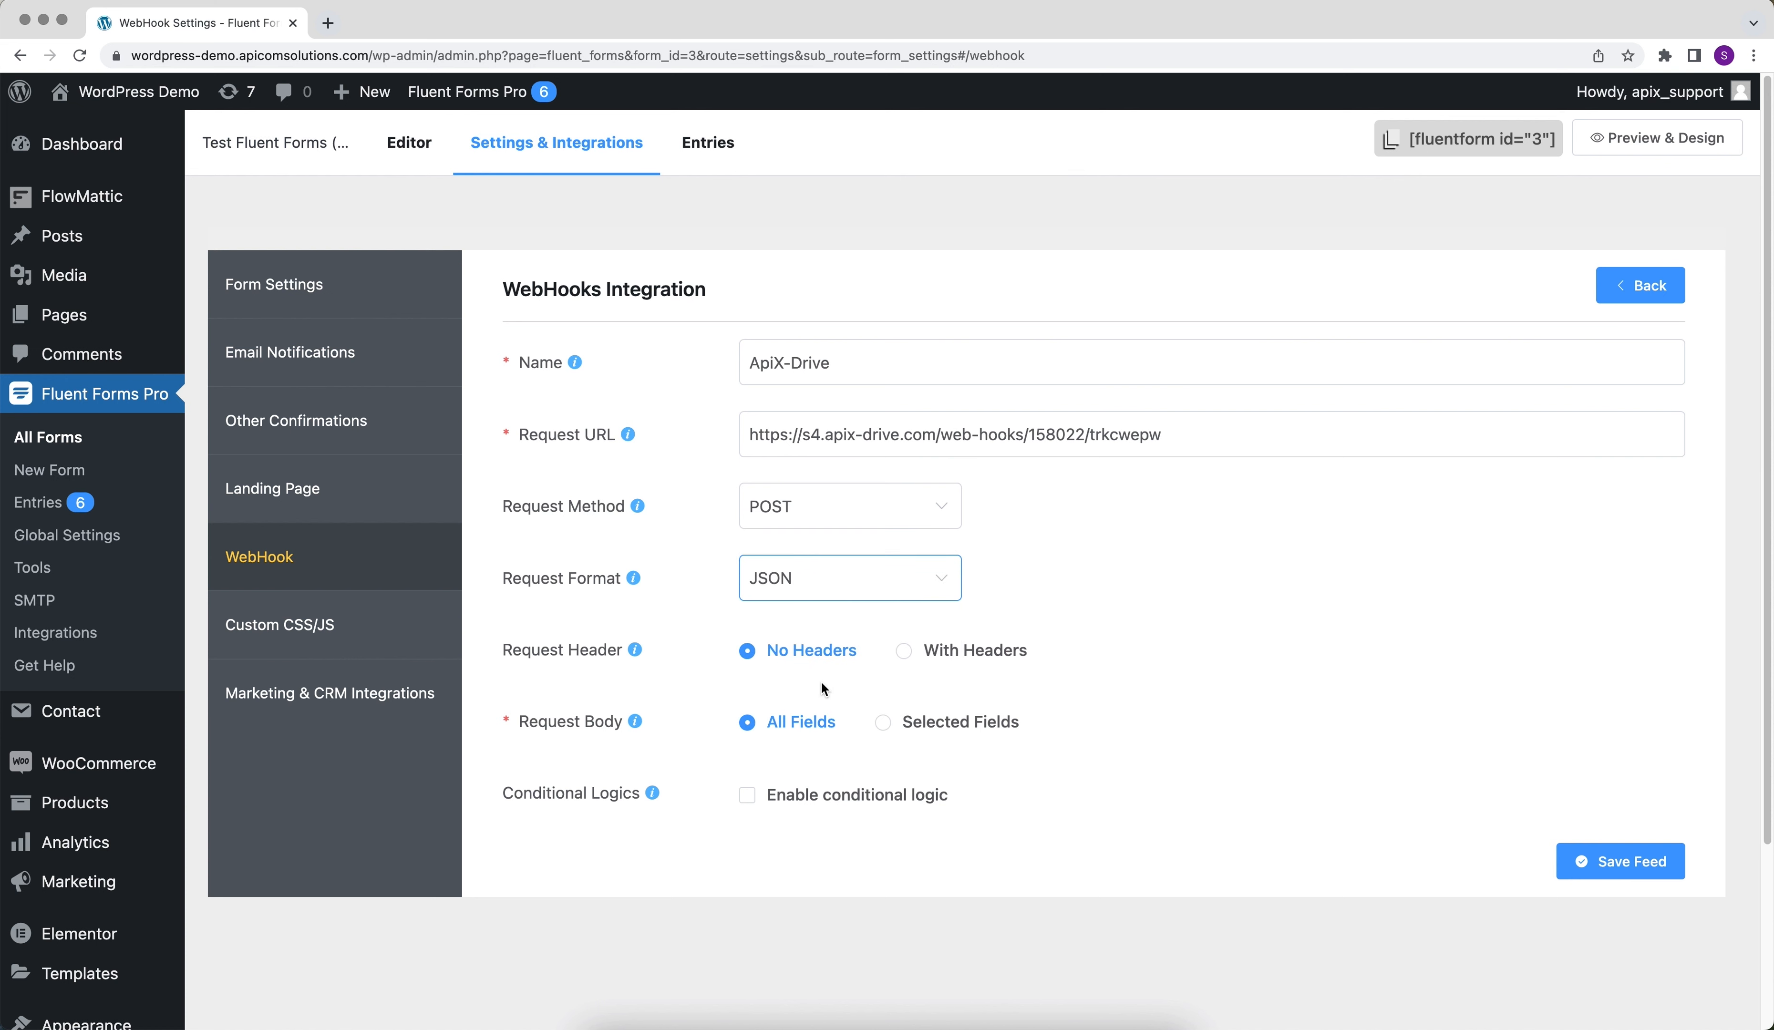
pyautogui.click(1593, 871)
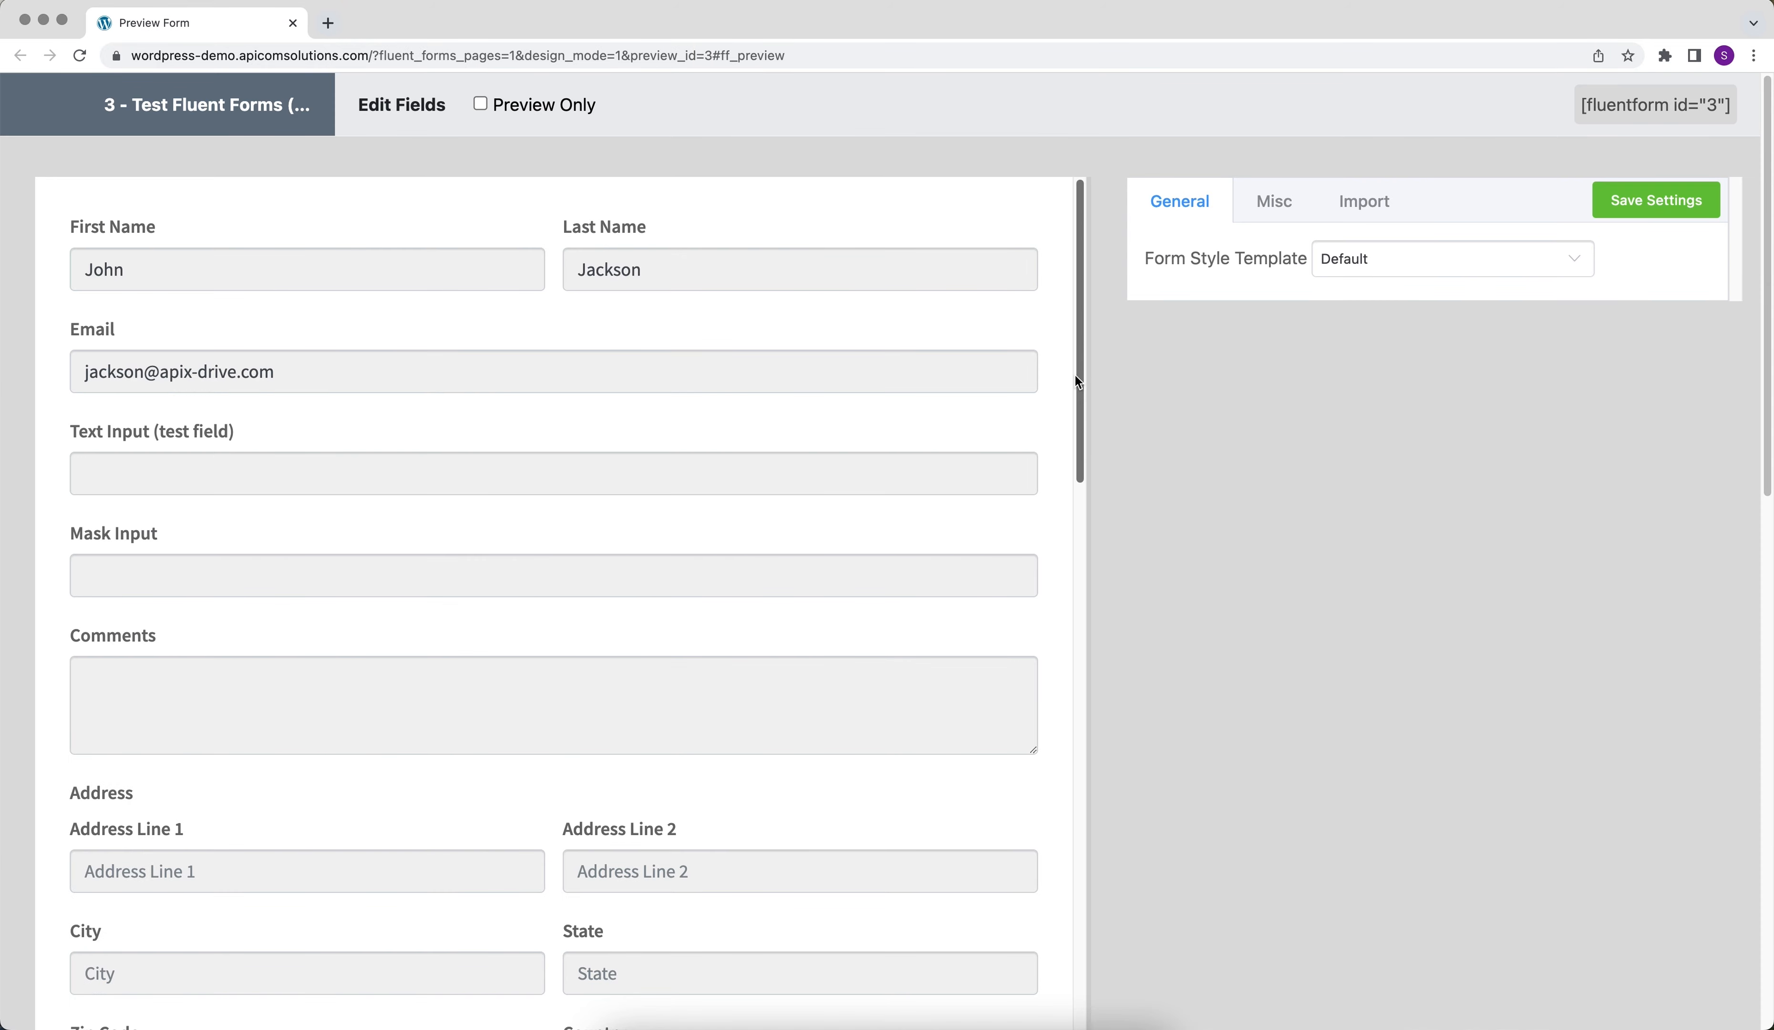
# - Submit a test entry through the preview of the Test Fluent Forms (Pro) form
pyautogui.moveTo(1075, 376); pyautogui.dragTo(1105, 958)
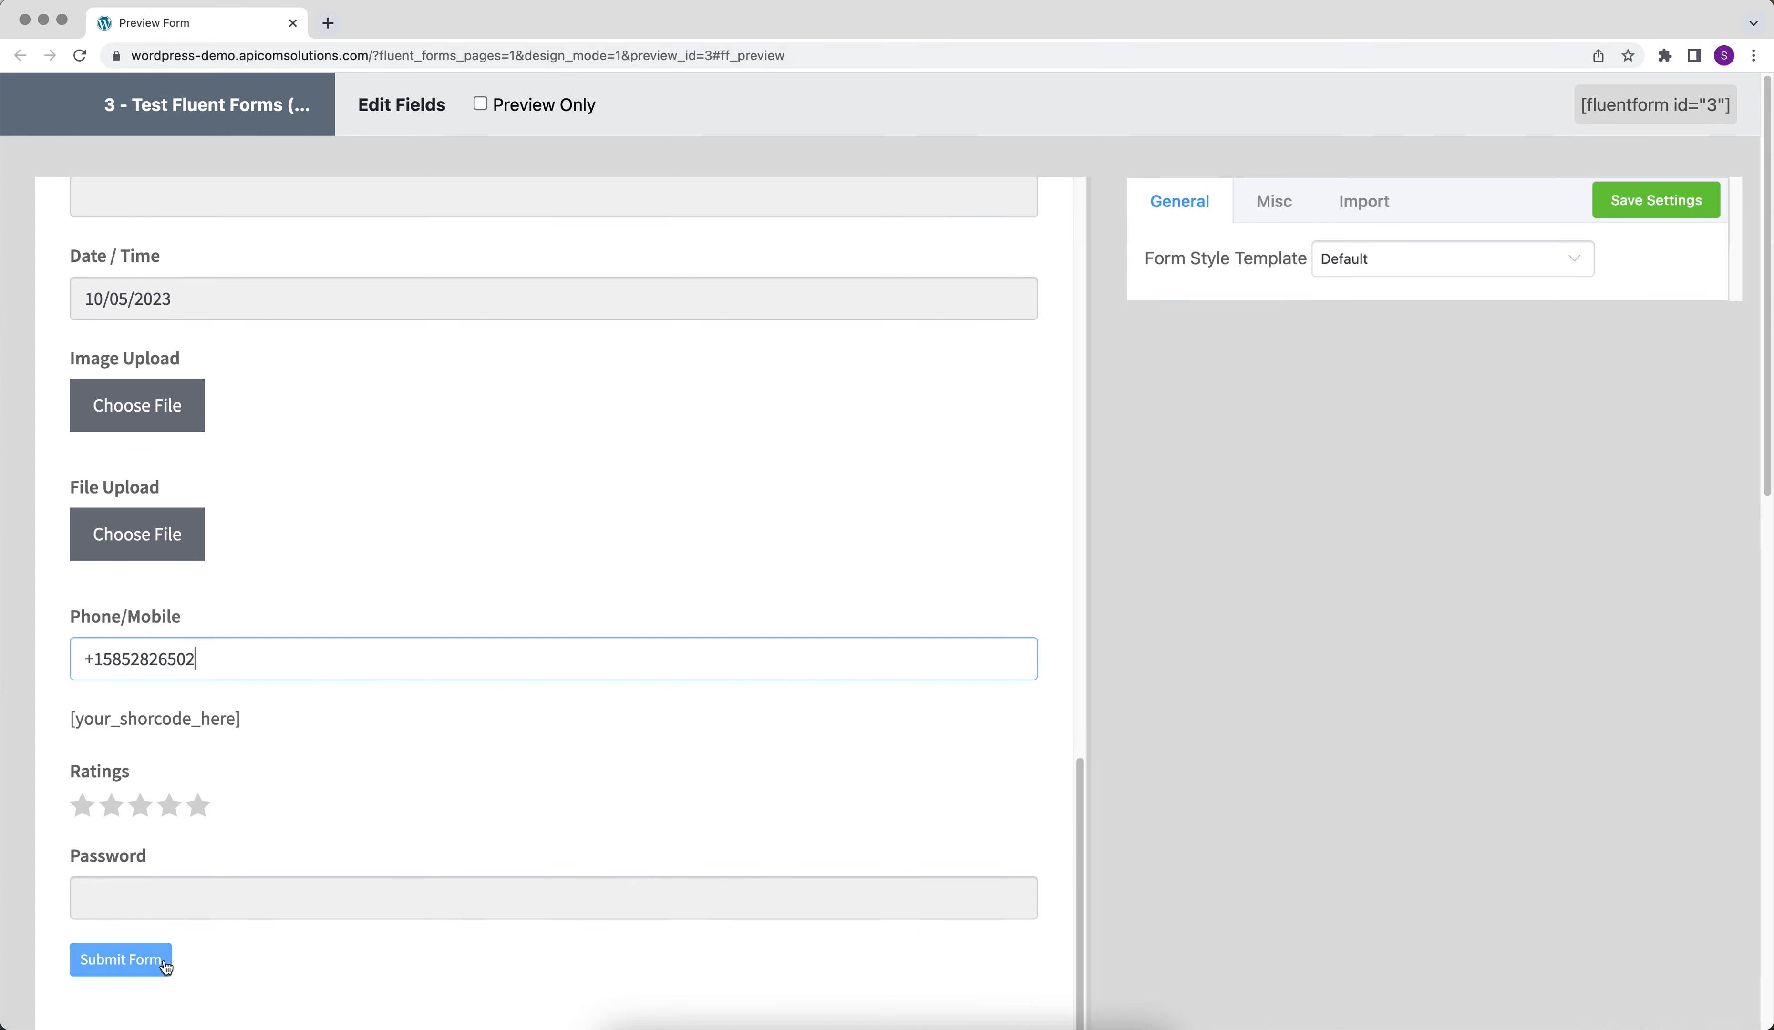
pyautogui.click(120, 959)
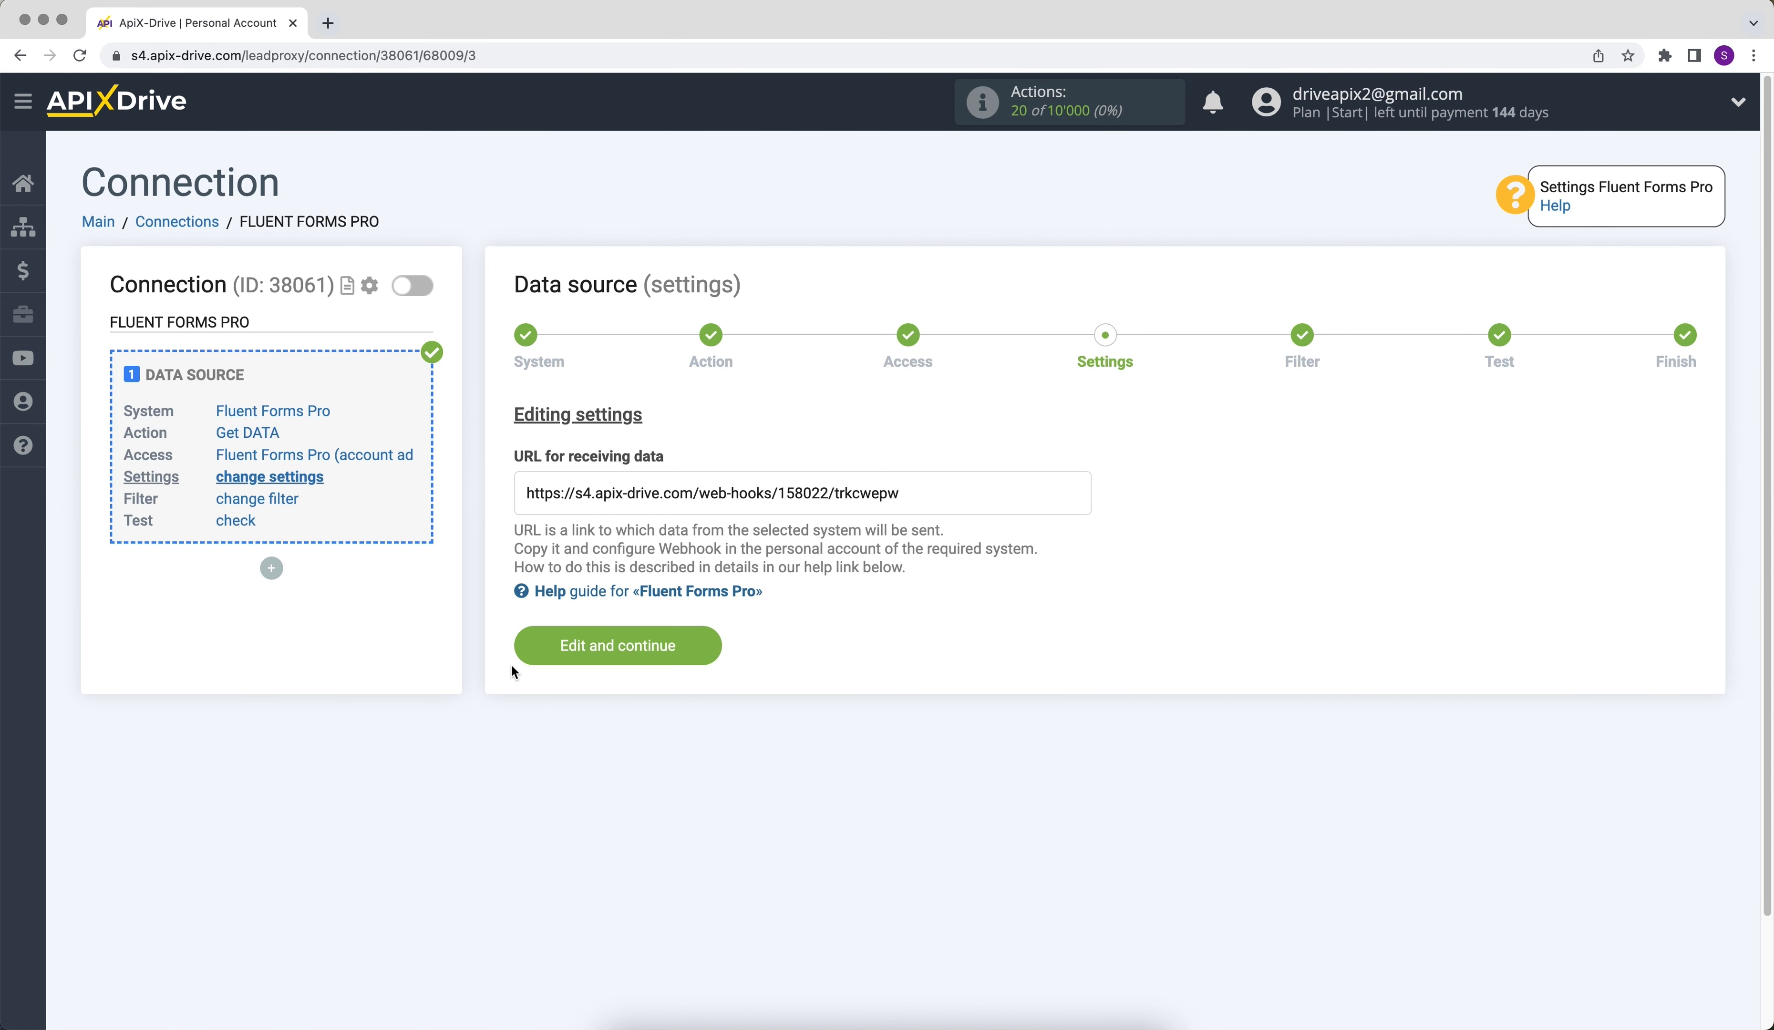
# - Switch back to ApiX-Drive and complete the data source setup without a filter, reviewing the loaded test data
pyautogui.click(524, 649)
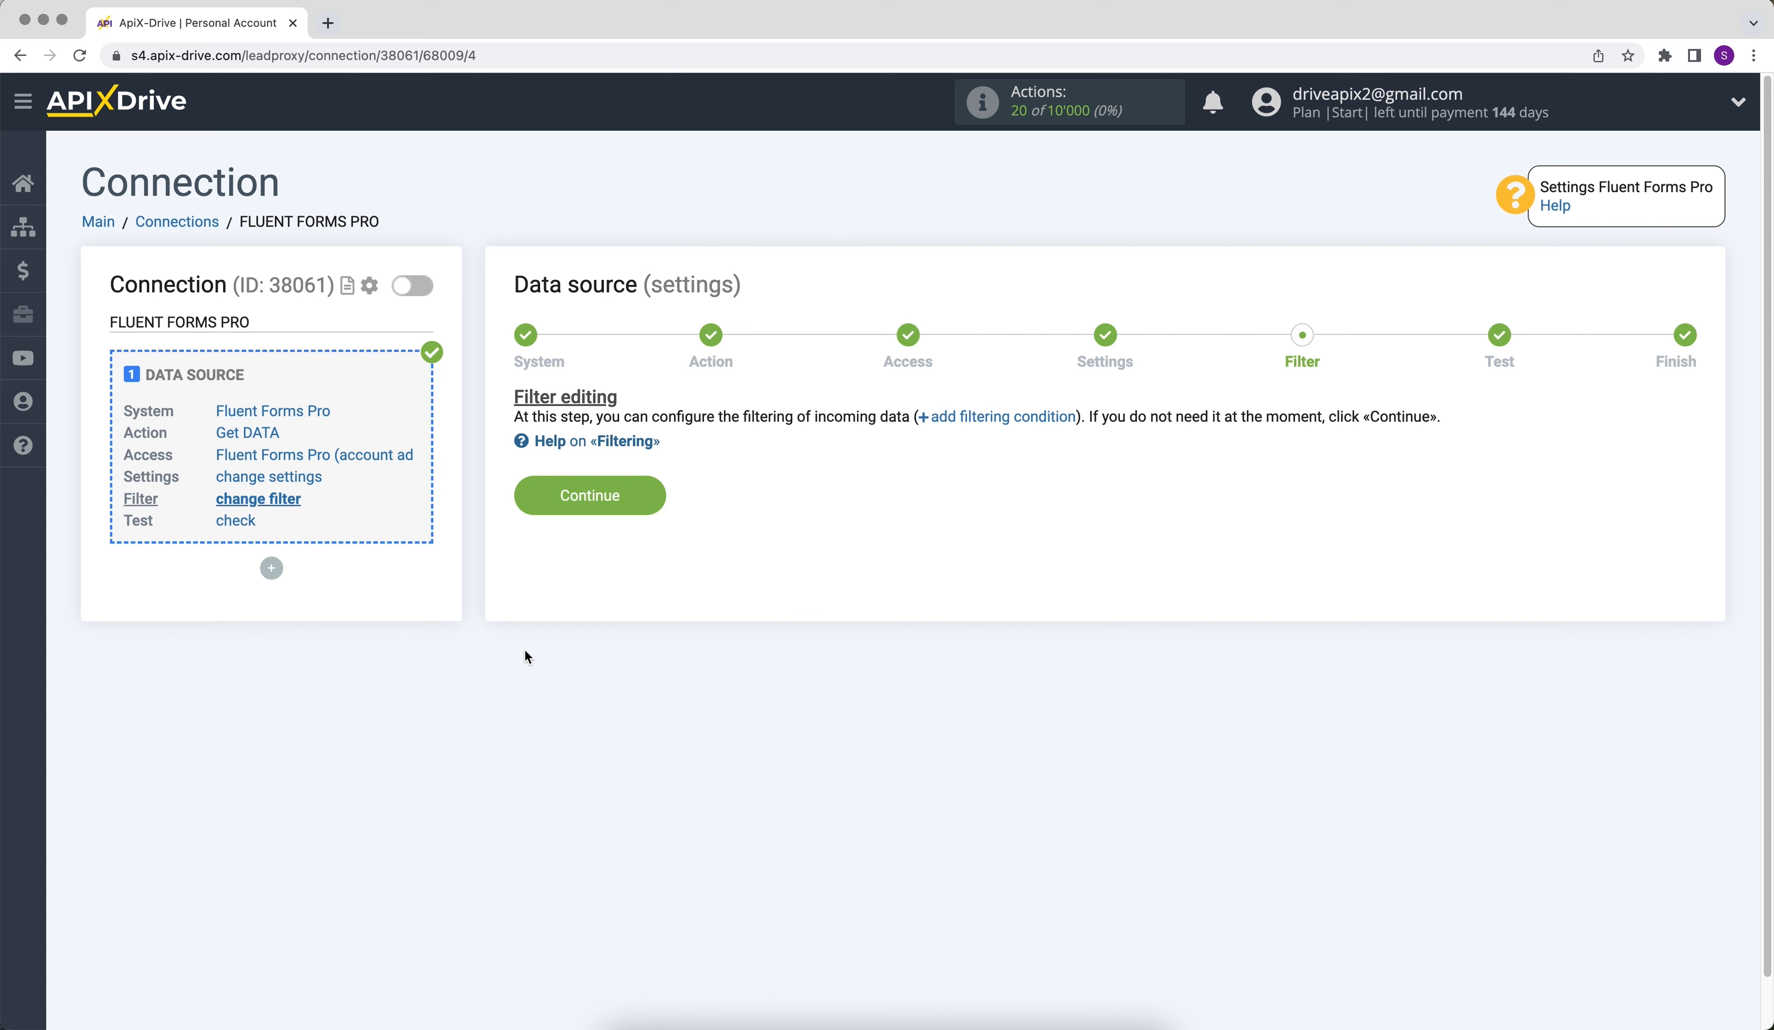
pyautogui.click(531, 496)
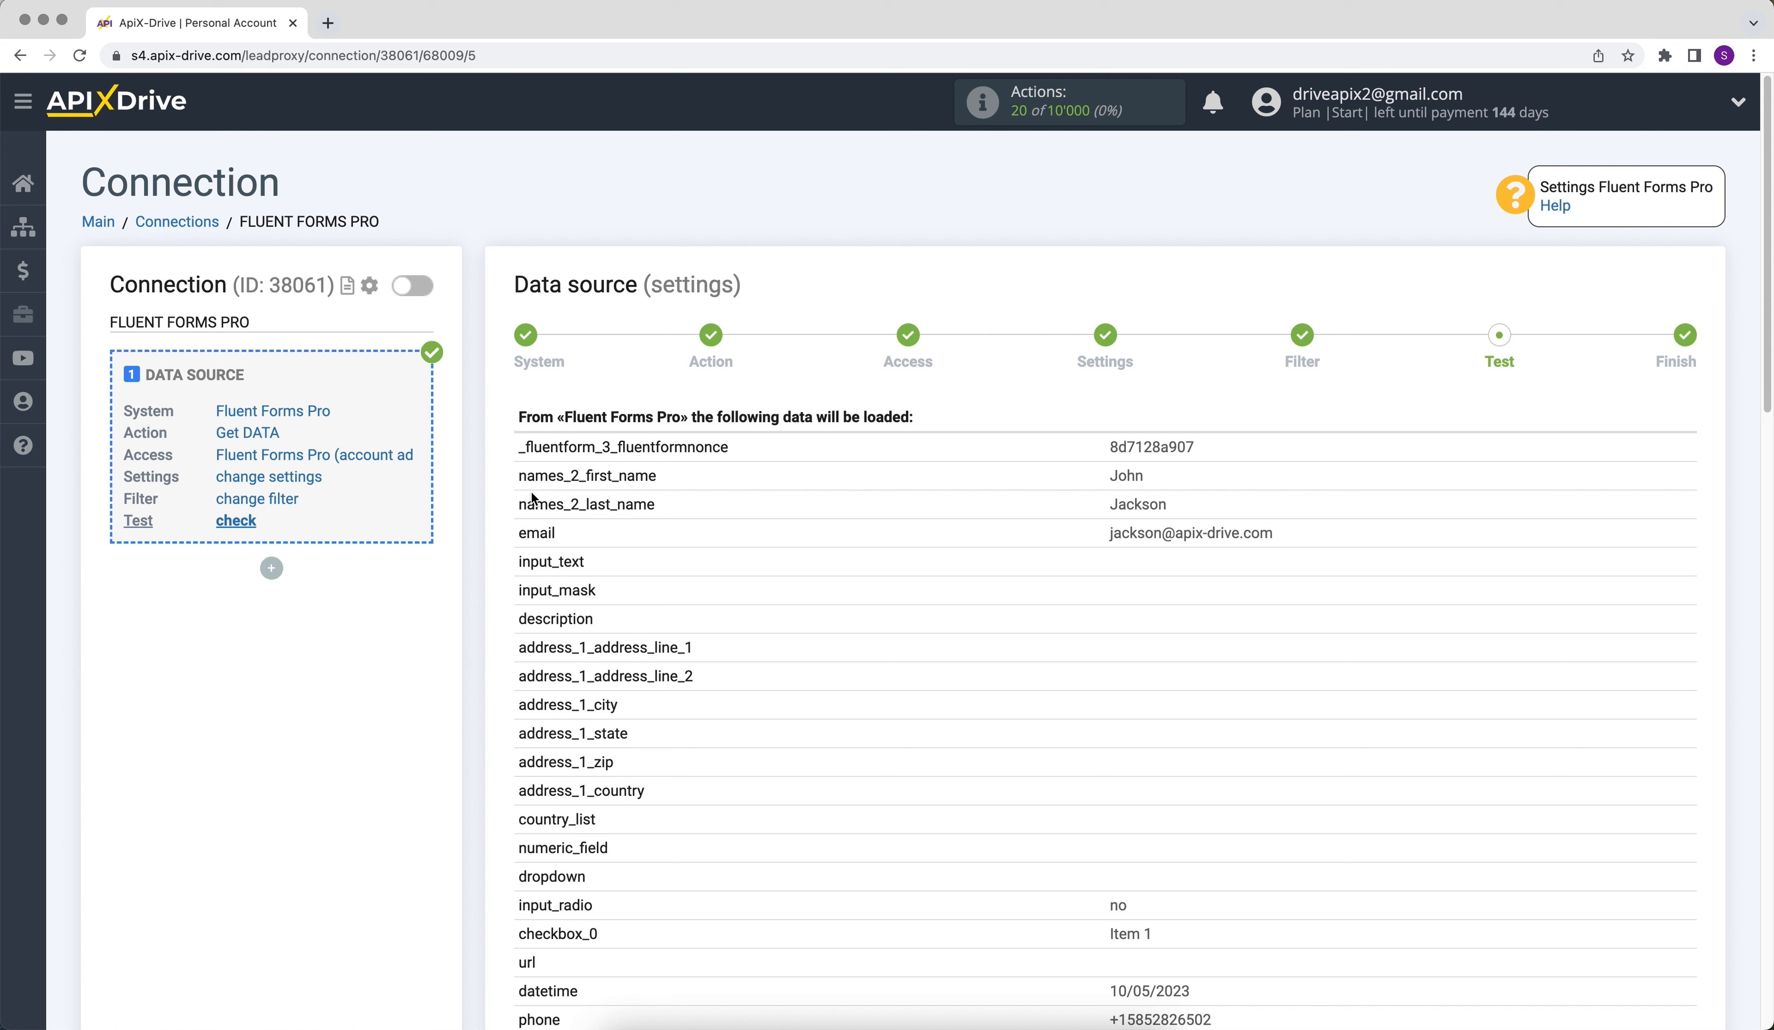
pyautogui.scroll(-10, 532, 497)
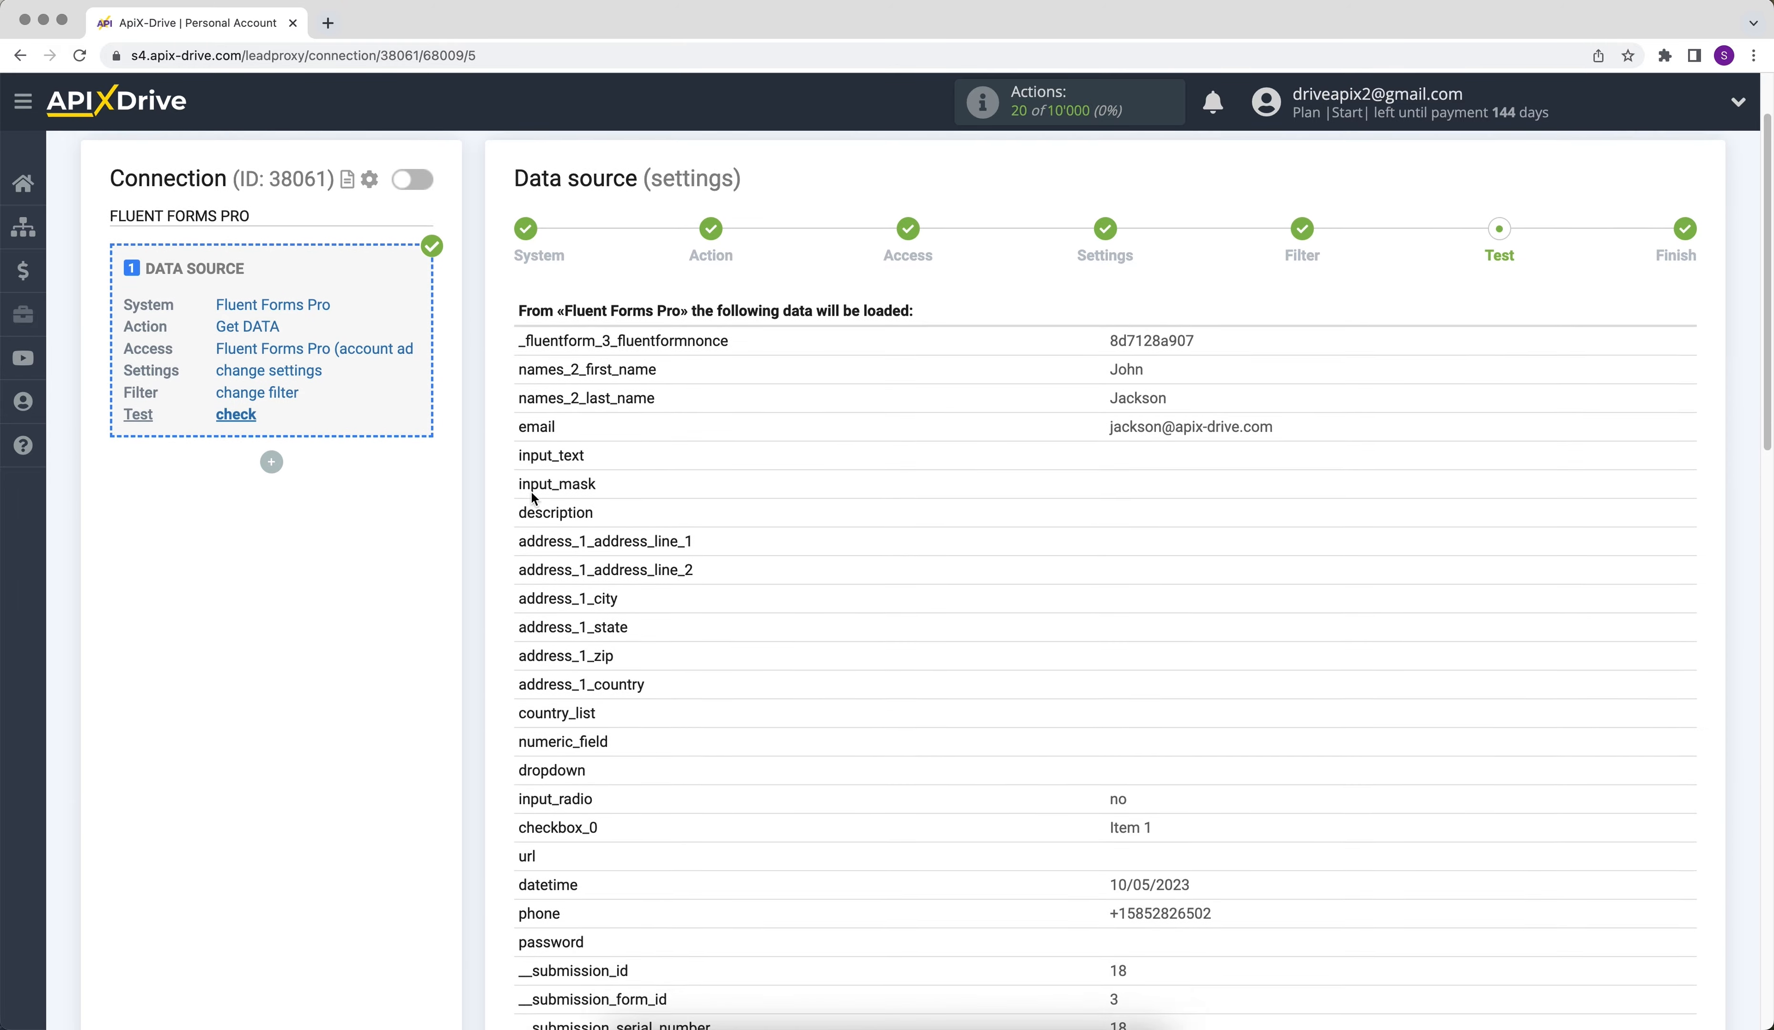
pyautogui.scroll(-10, 531, 497)
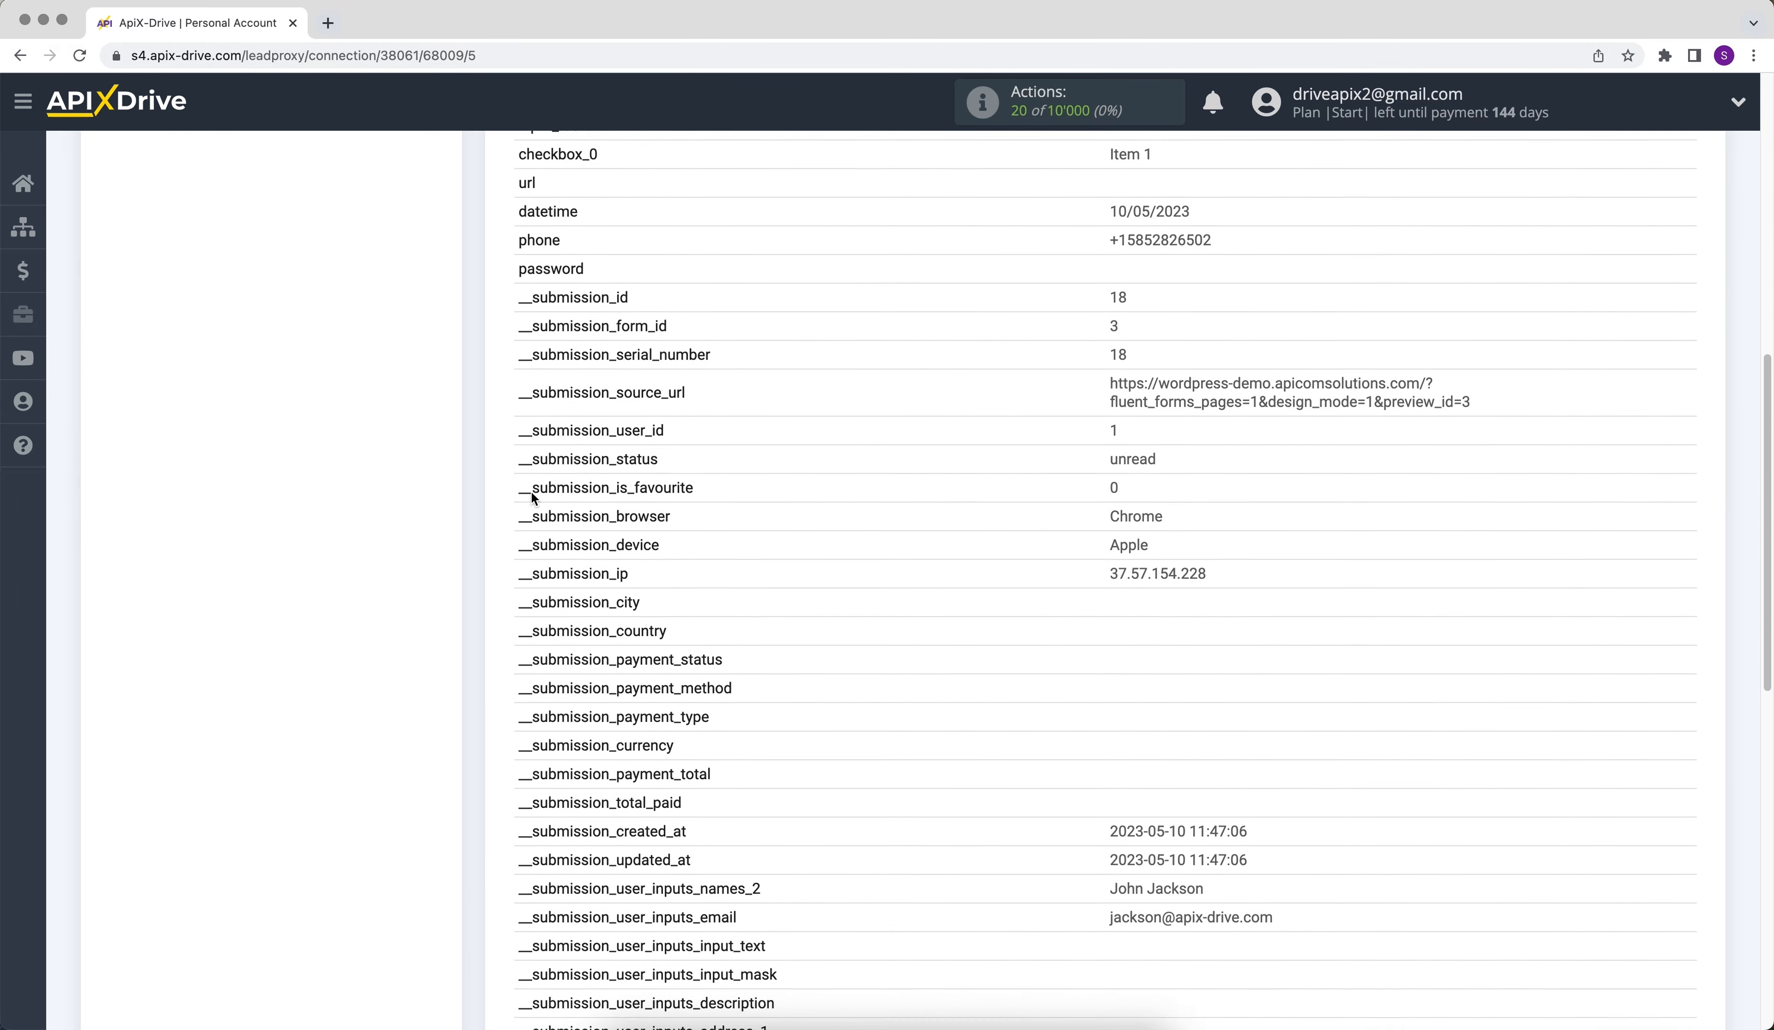
pyautogui.scroll(-2, 532, 497)
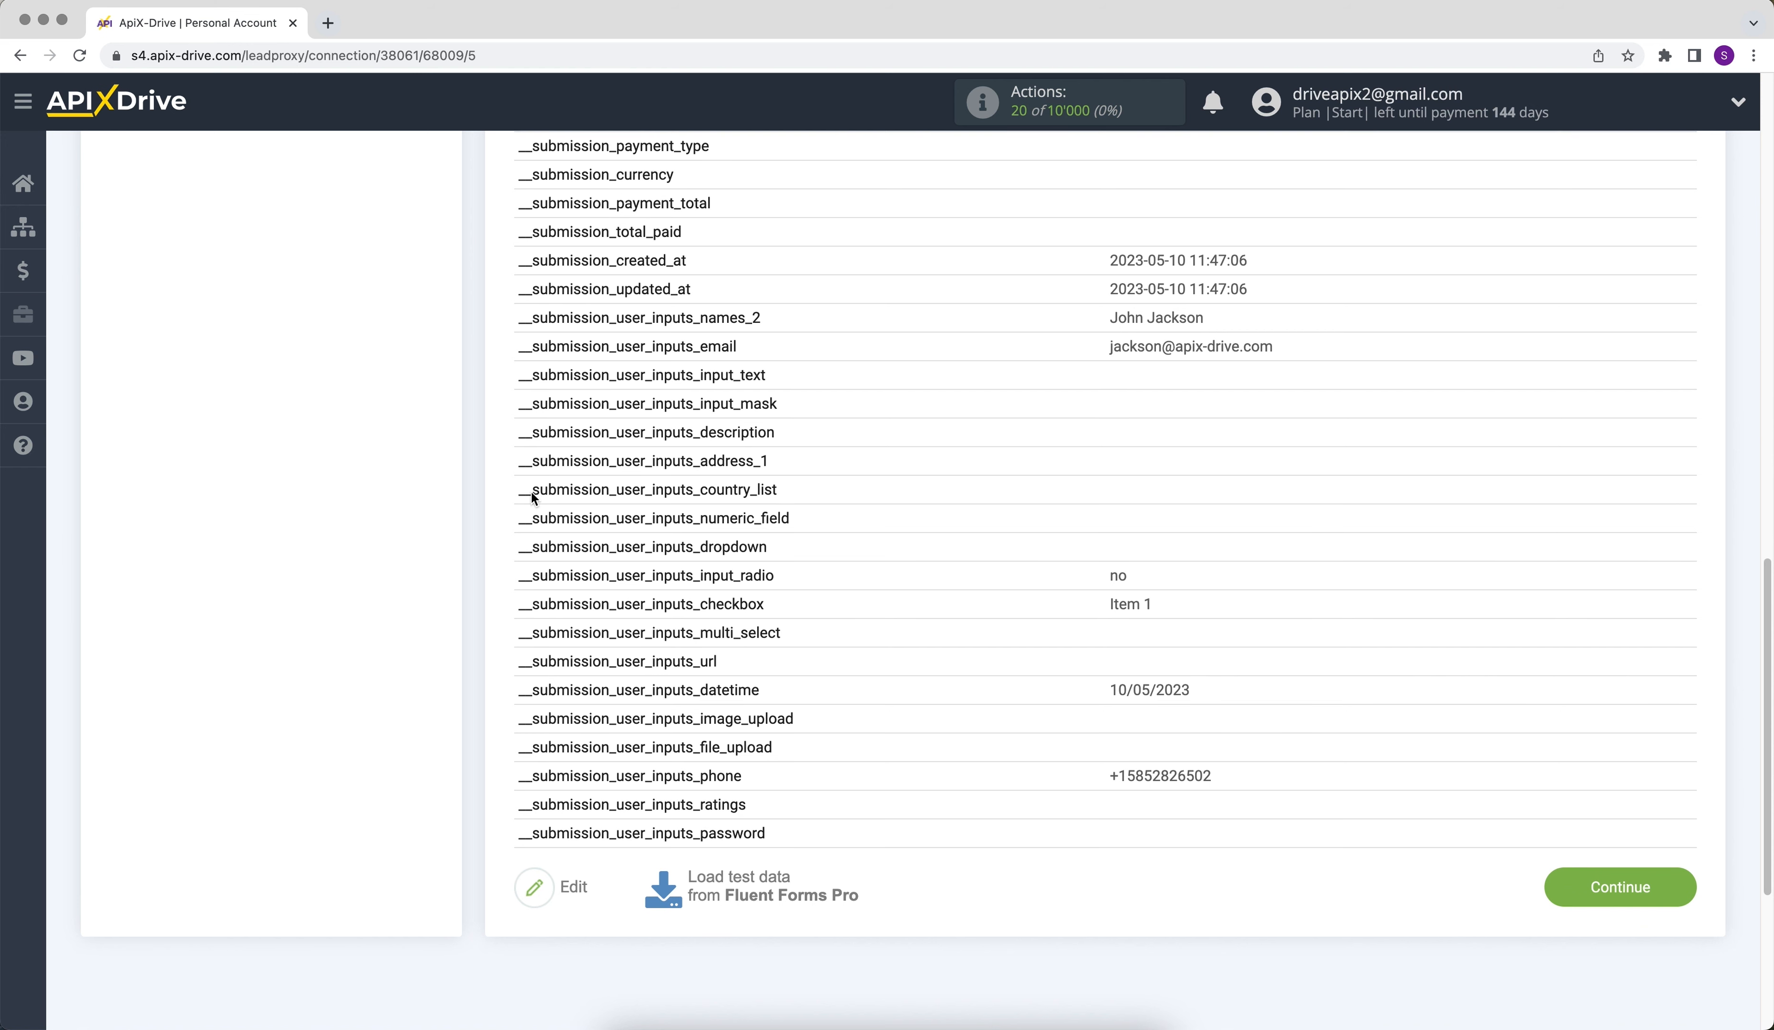
pyautogui.click(1605, 884)
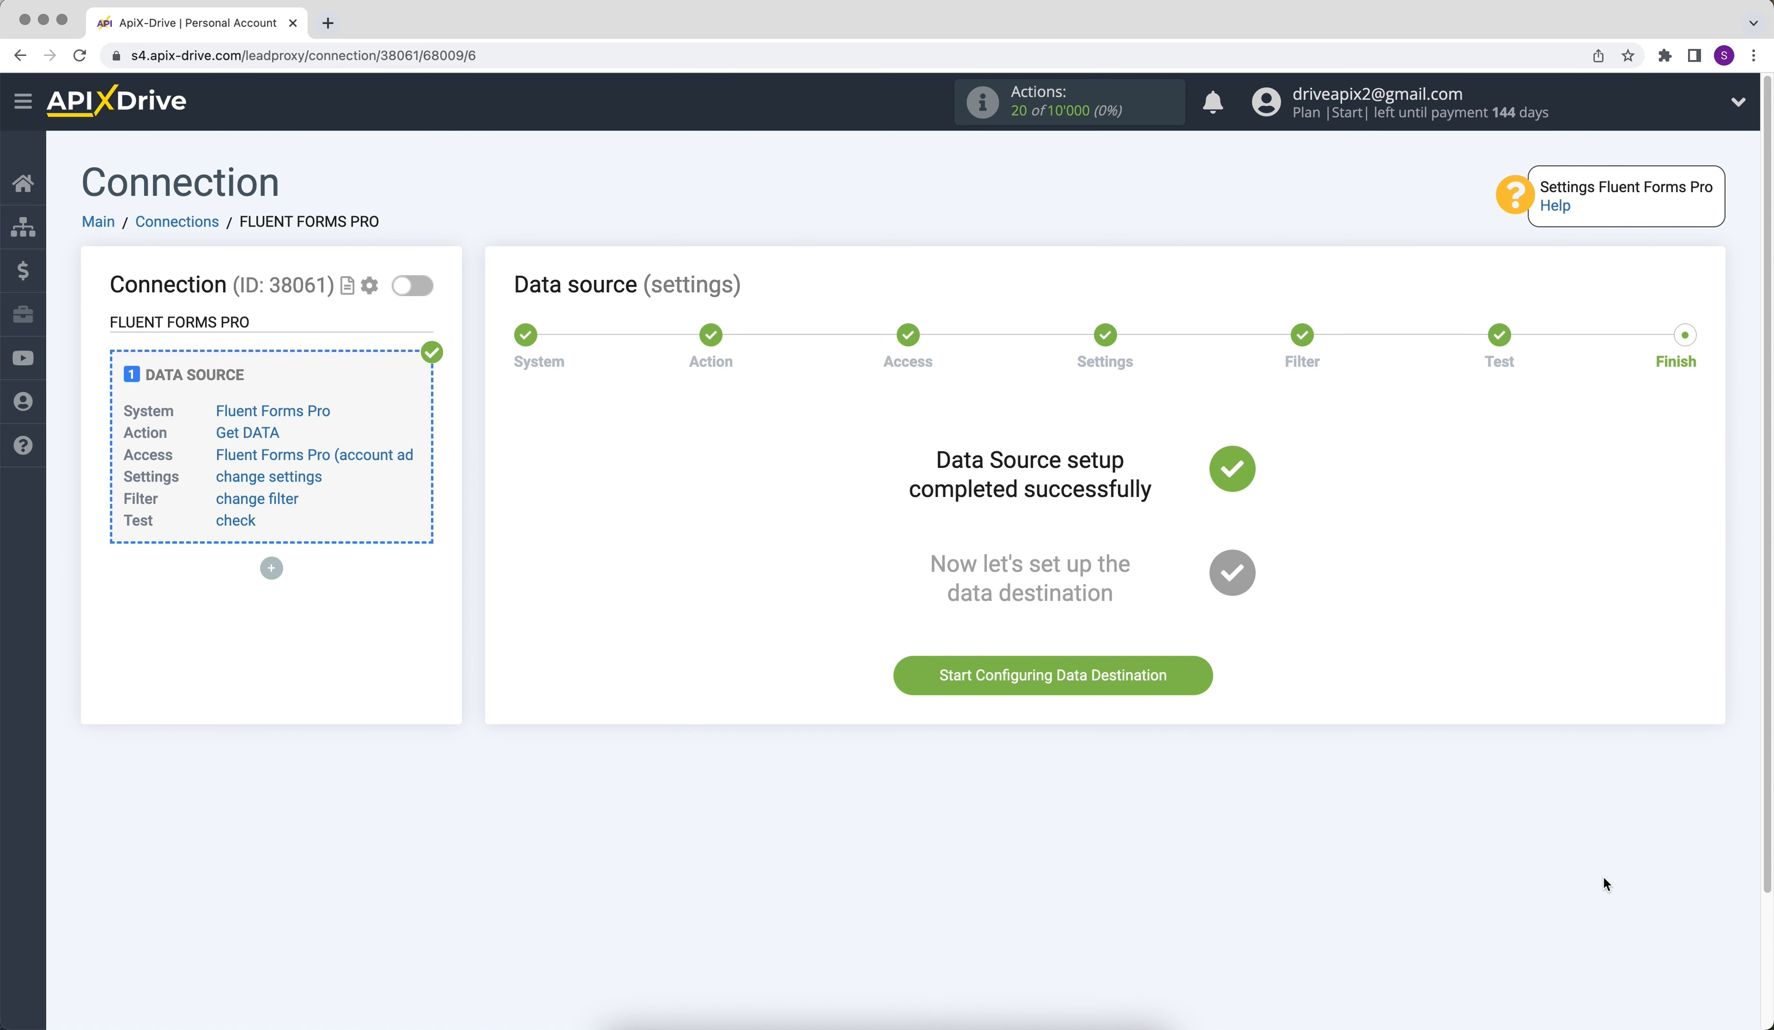
# - Start configuring the data destination and choose Google Sheets as its system
pyautogui.click(972, 683)
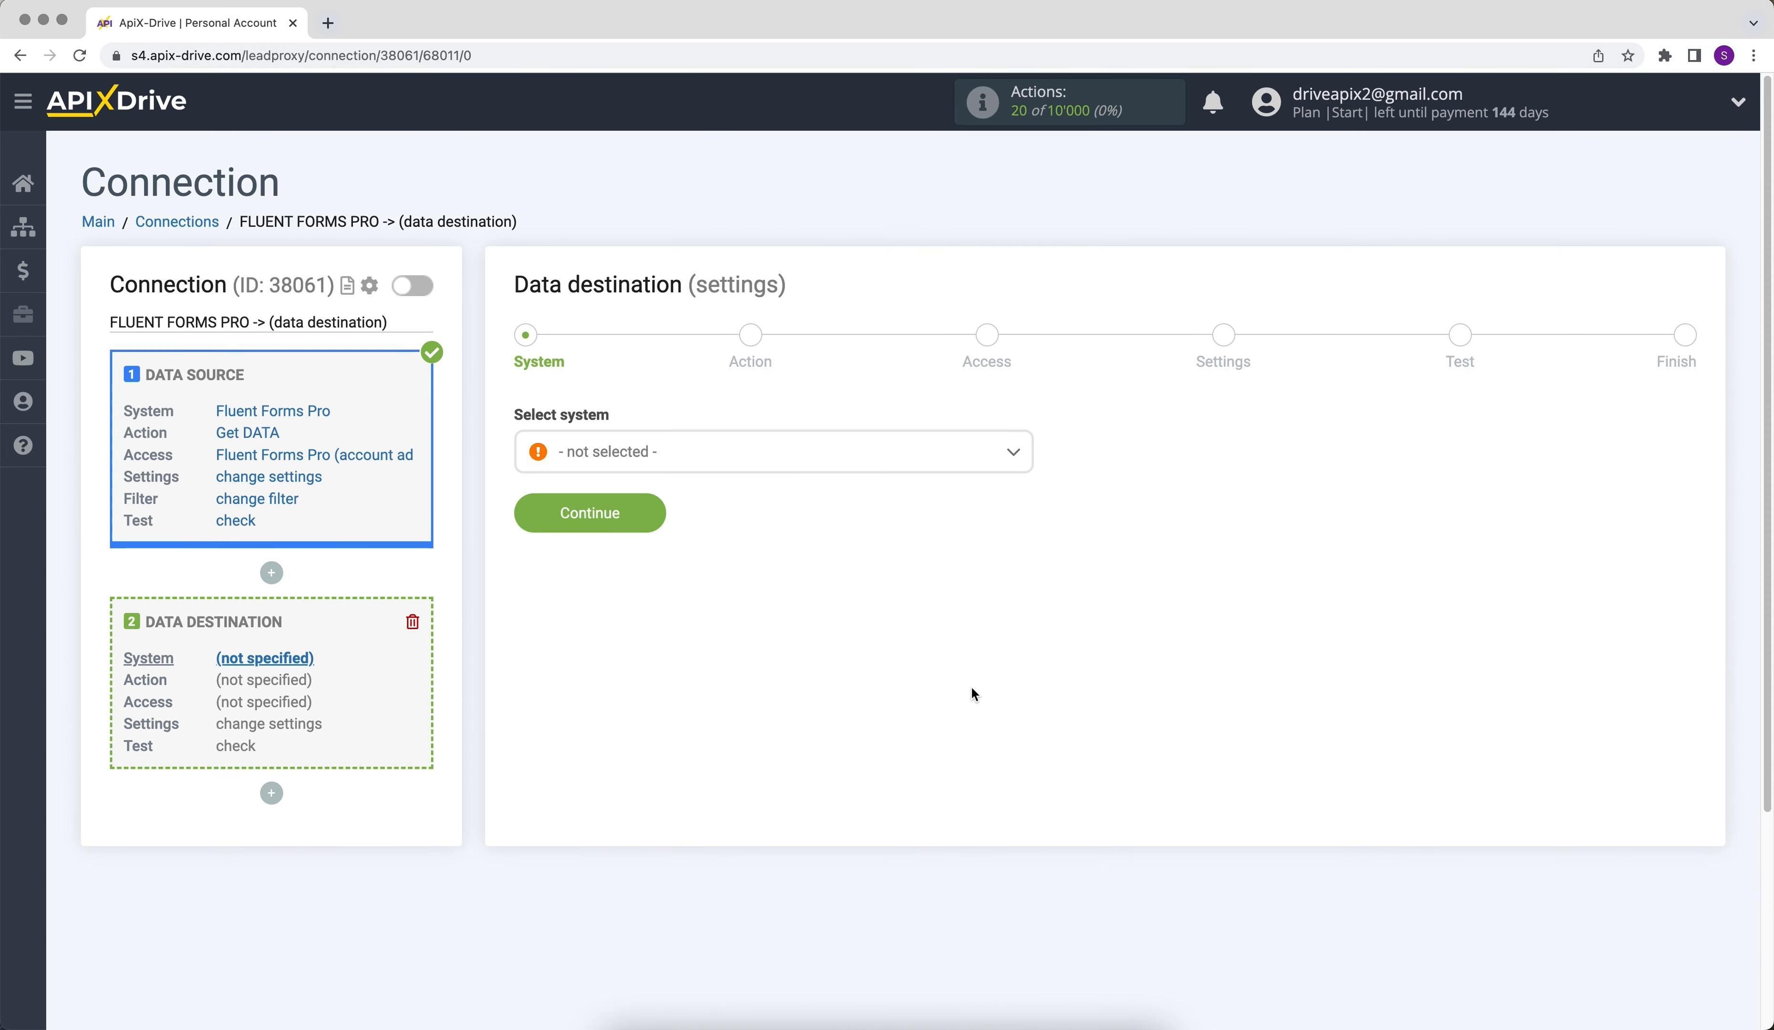
pyautogui.click(943, 464)
pyautogui.moveTo(1023, 481); pyautogui.dragTo(1029, 580)
pyautogui.click(640, 584)
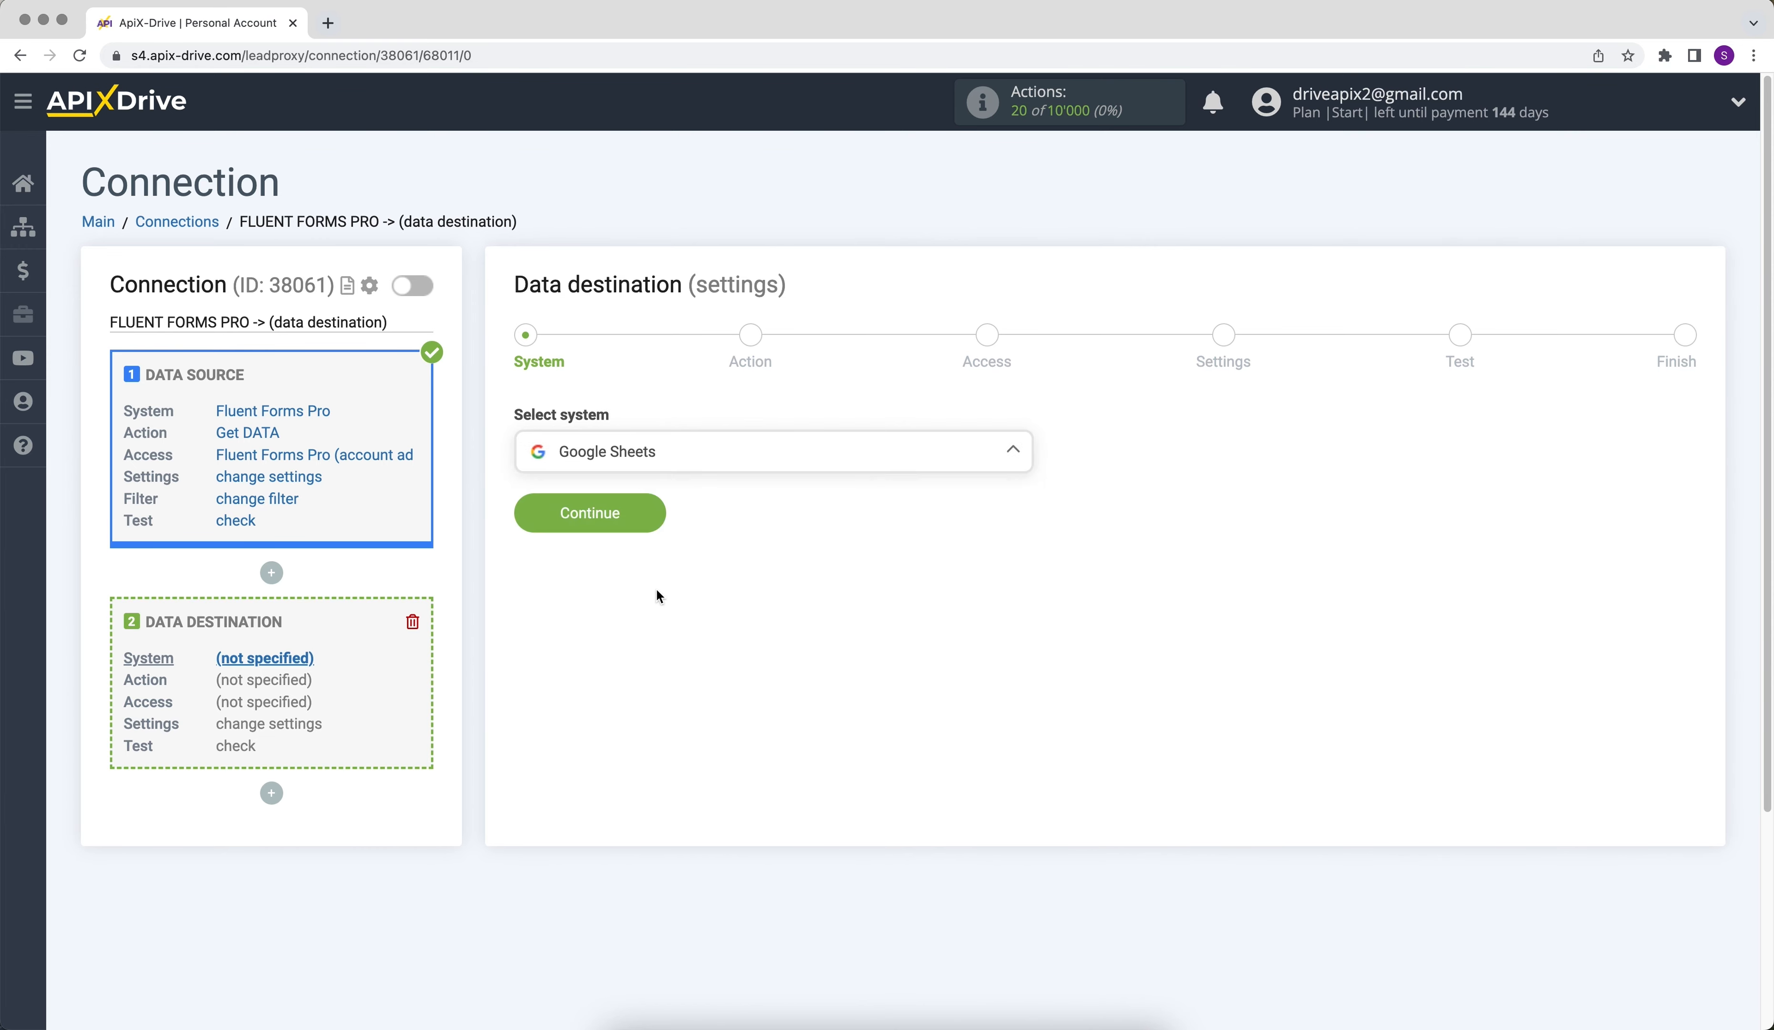
pyautogui.click(551, 525)
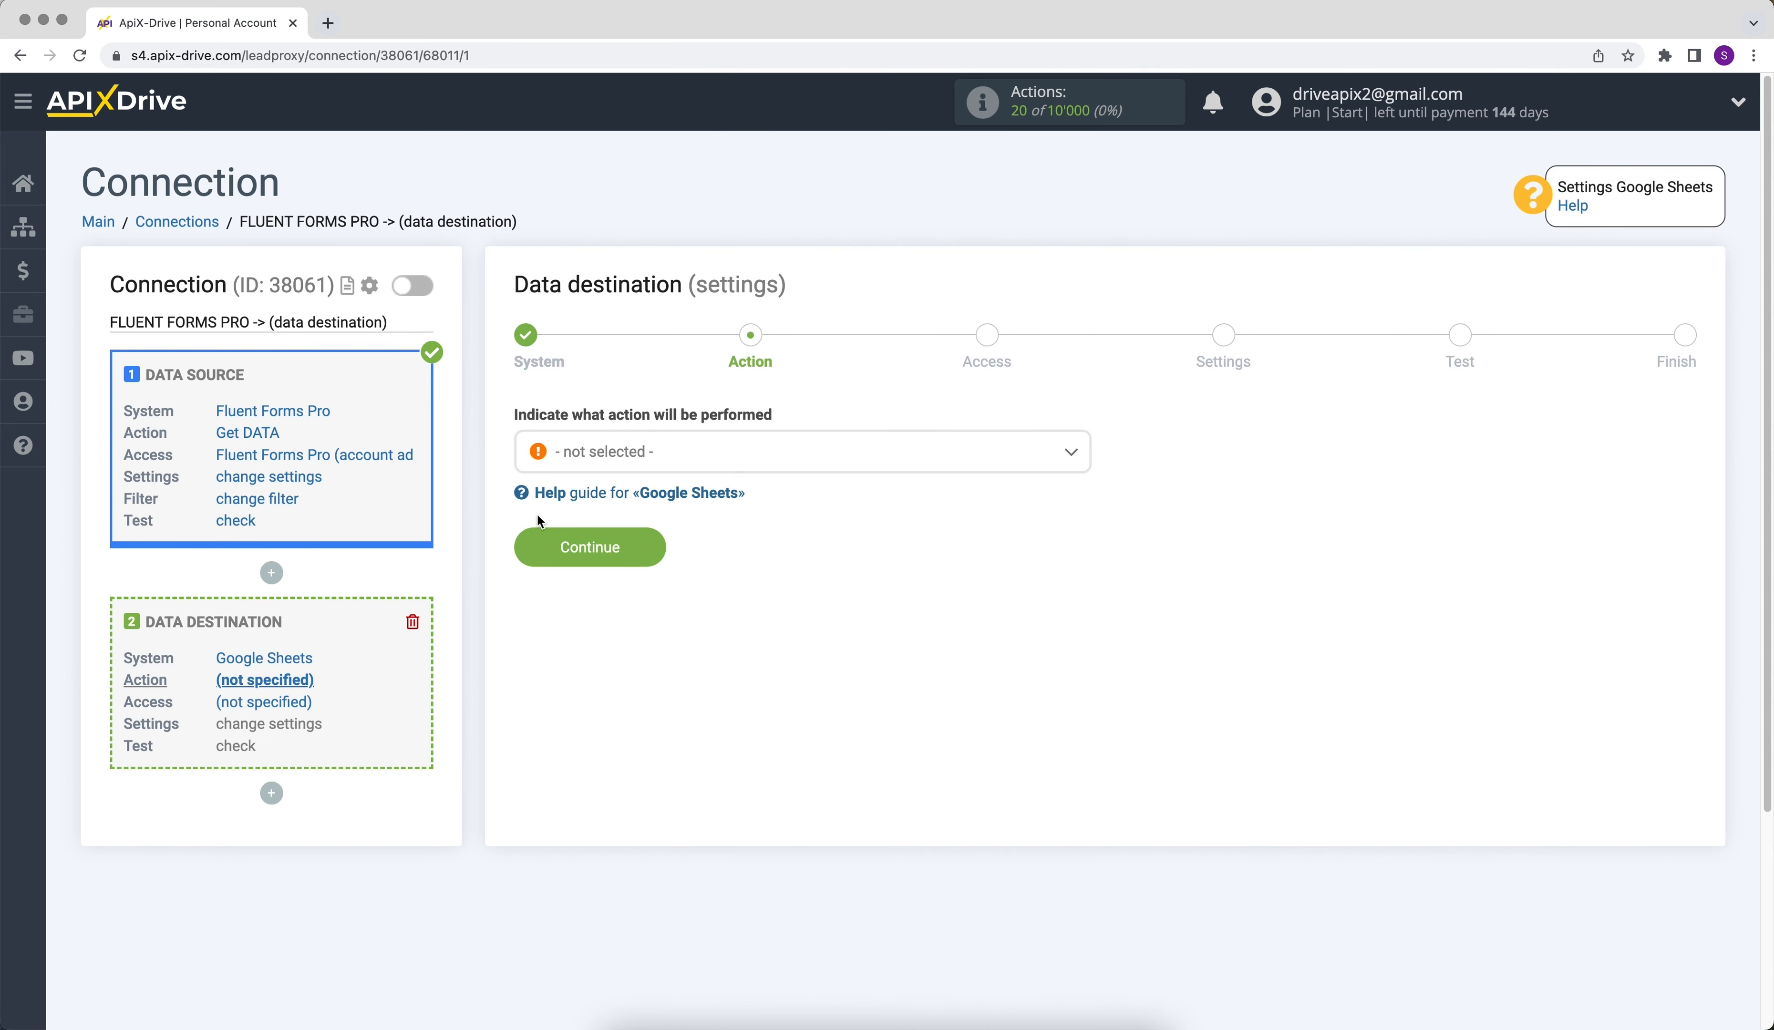
# - Set the data destination action to Add ROW and proceed to the access stage
pyautogui.click(586, 458)
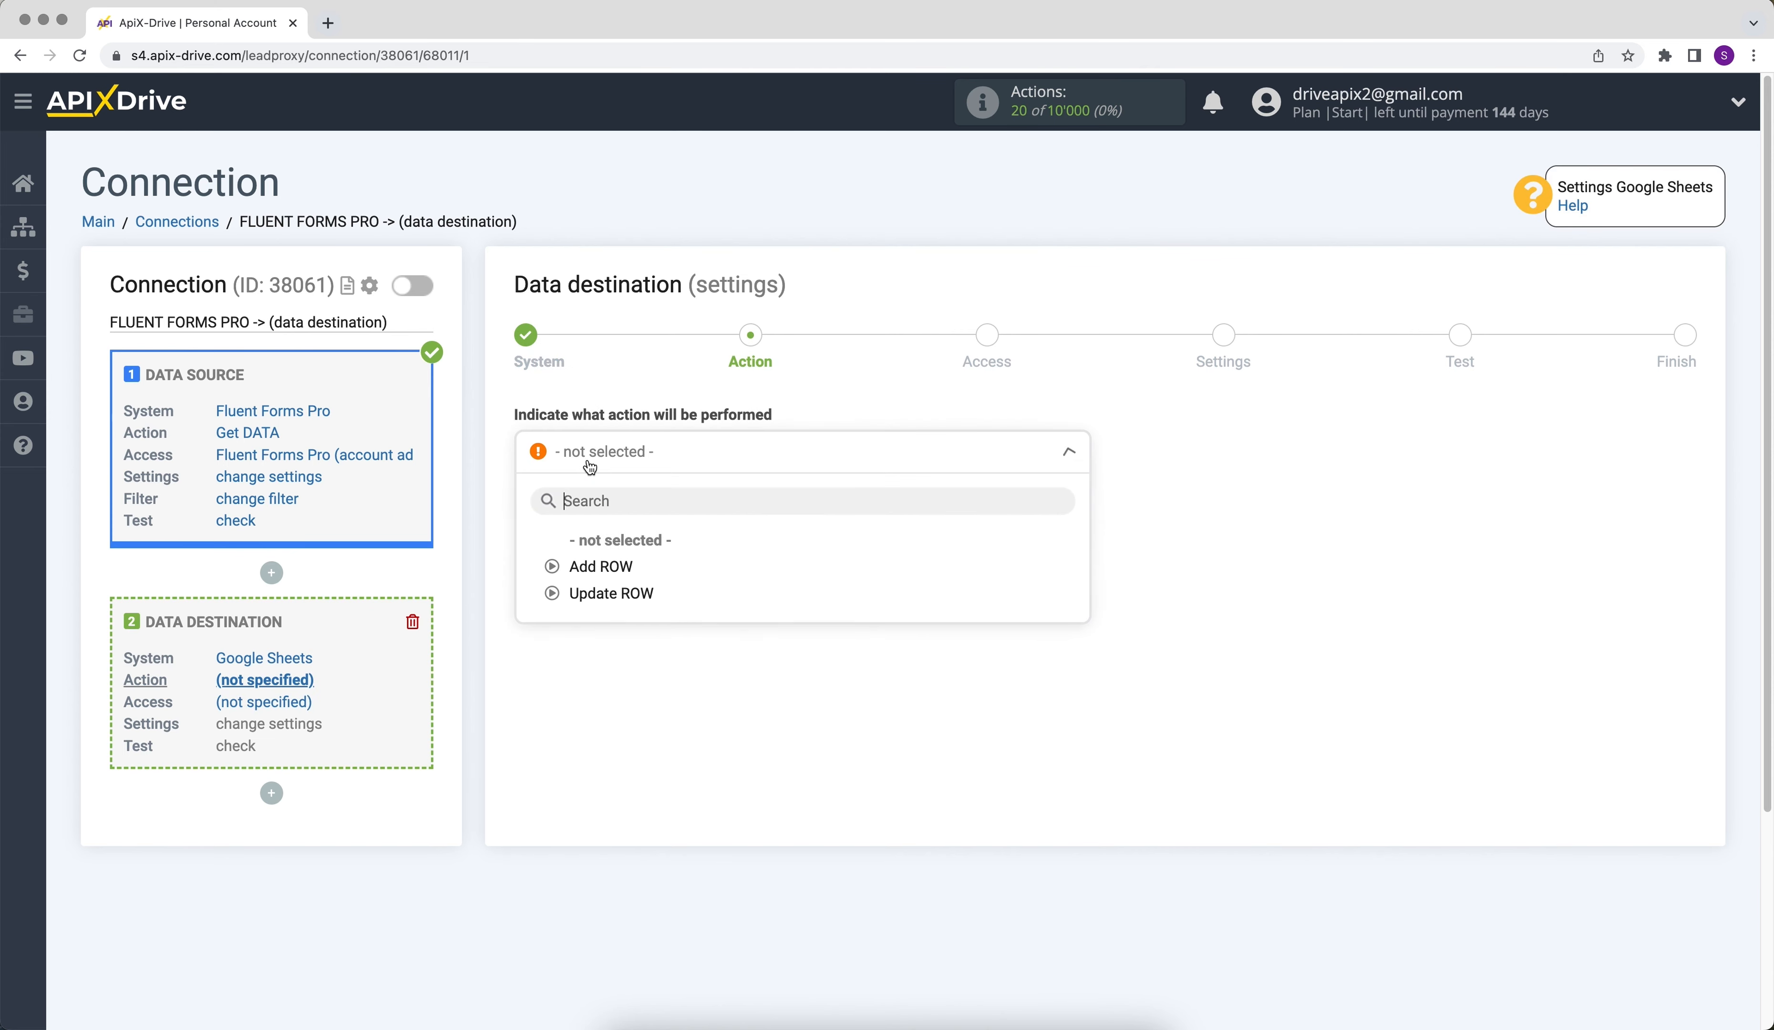
pyautogui.click(599, 575)
pyautogui.click(565, 565)
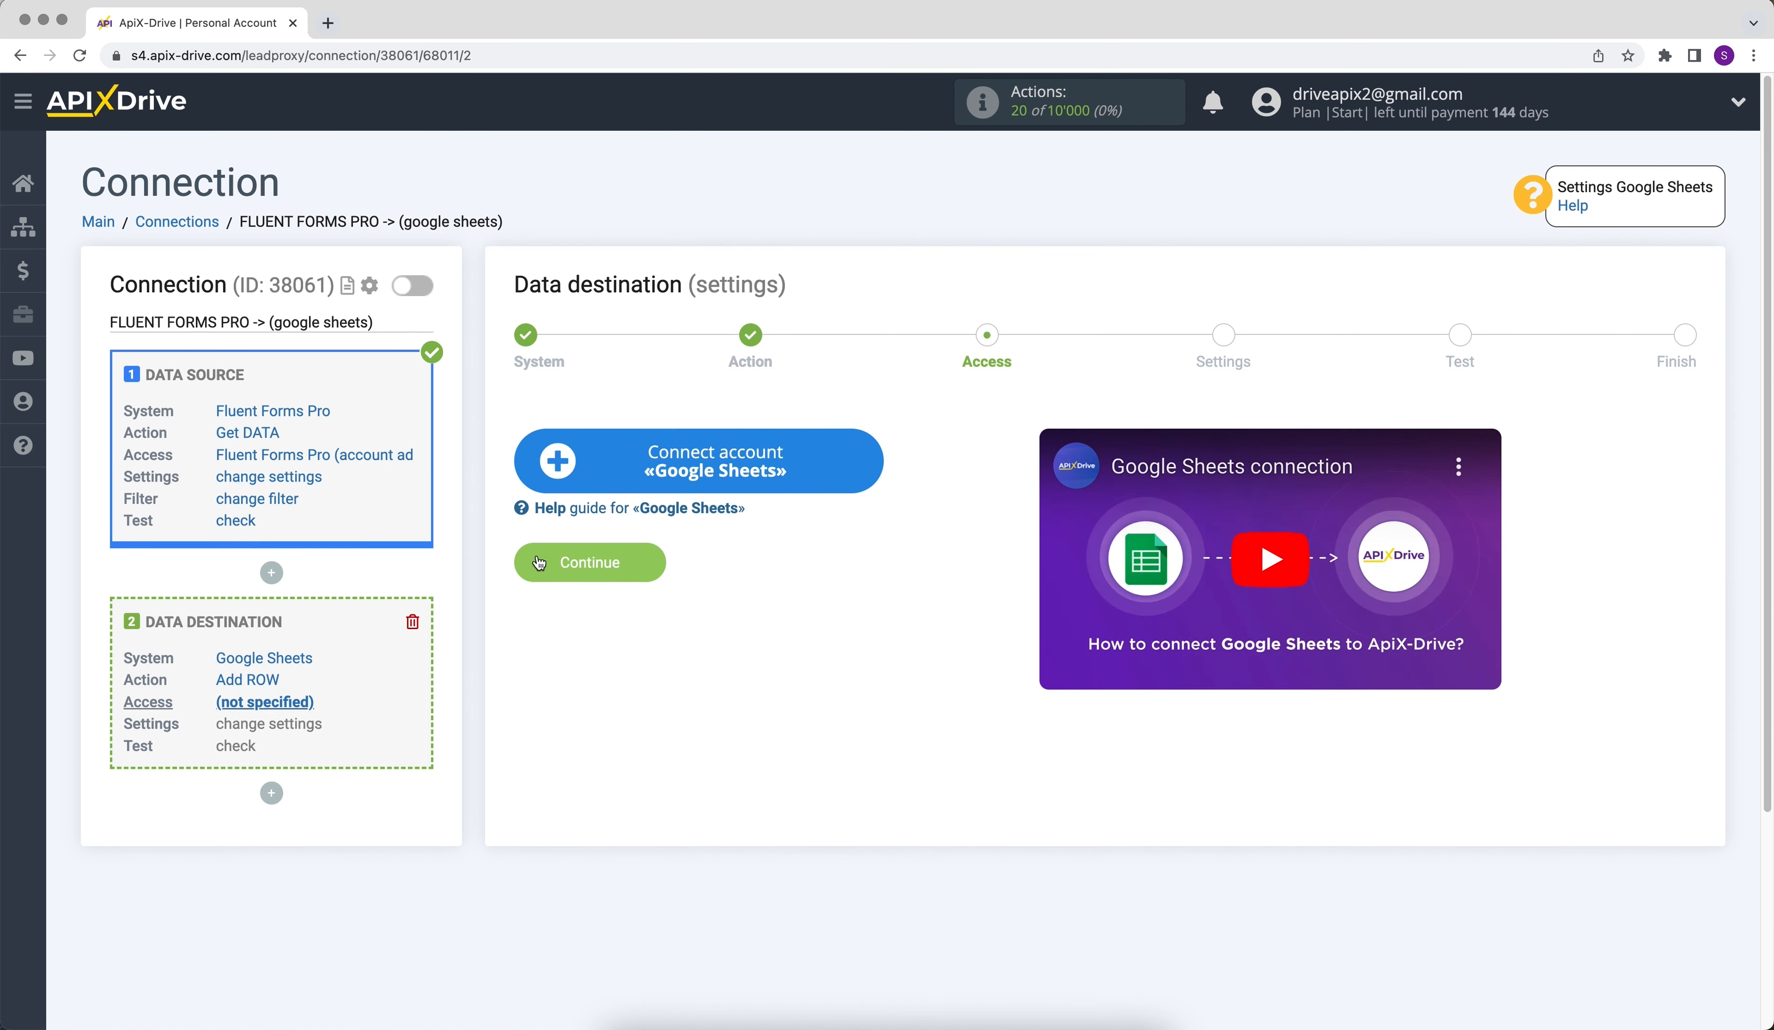
# - Start connecting a Google Sheets account and submit the Google account's e-mail address for sign-in
pyautogui.click(555, 488)
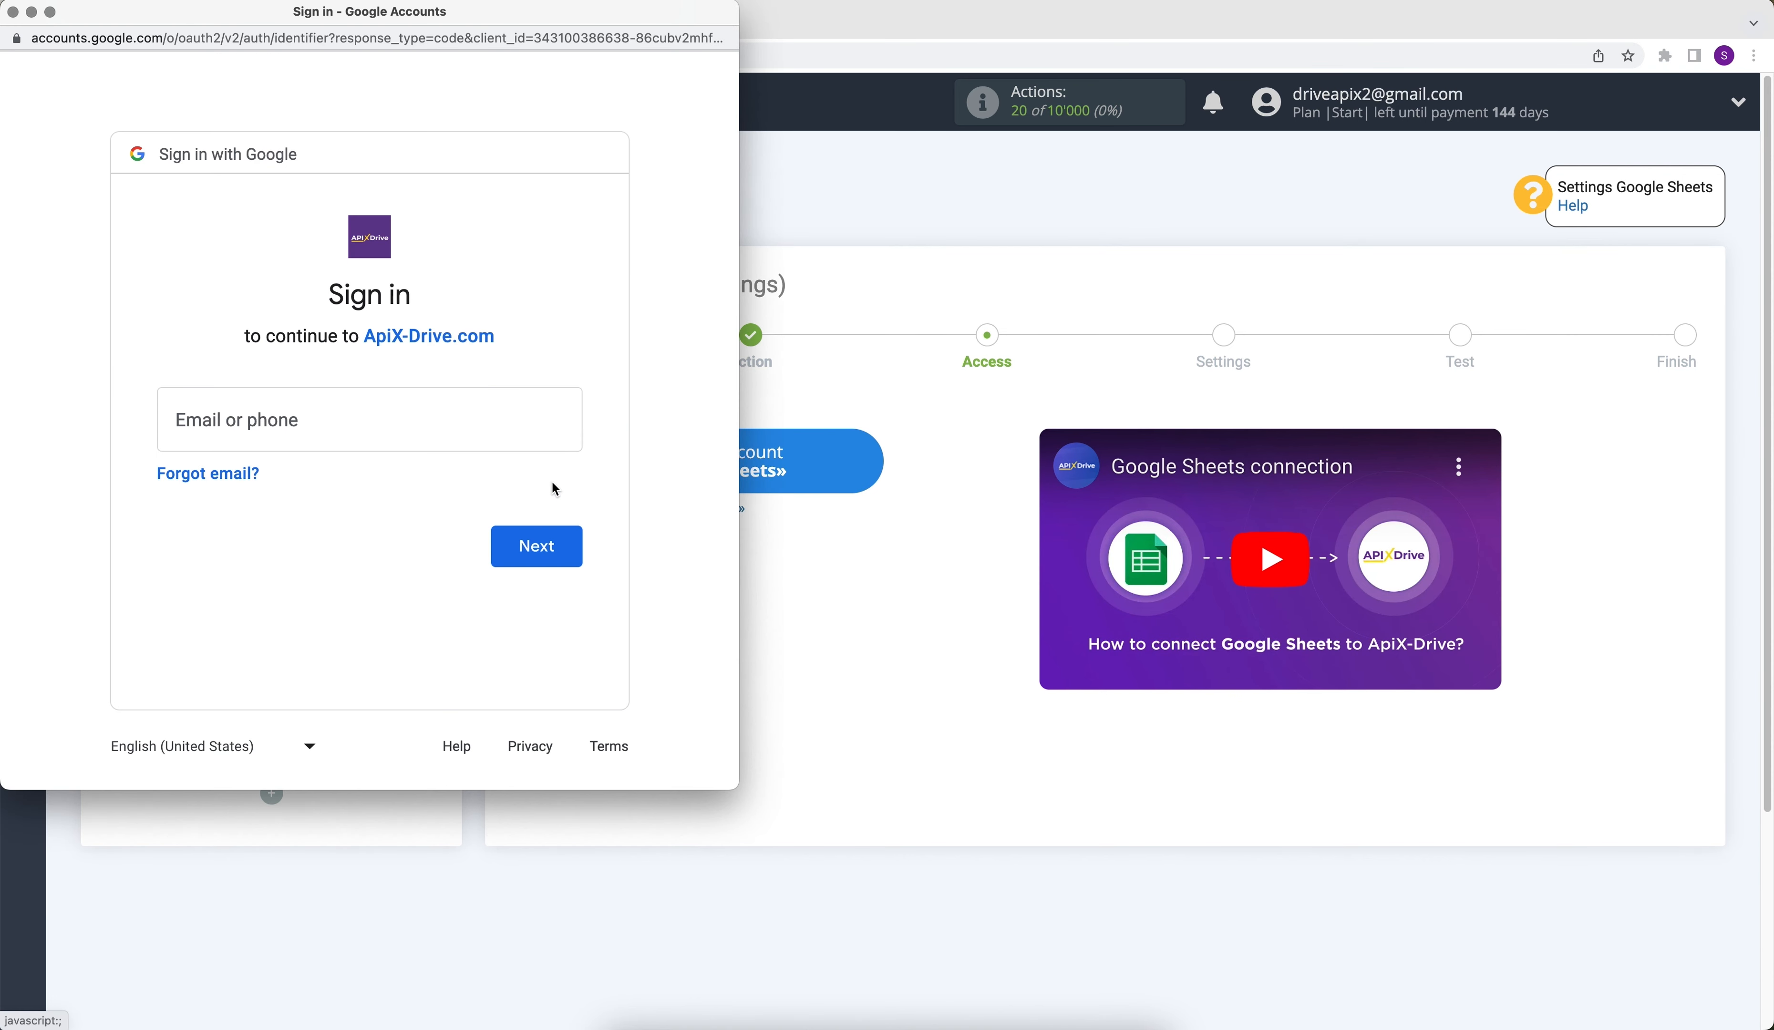
pyautogui.click(519, 420)
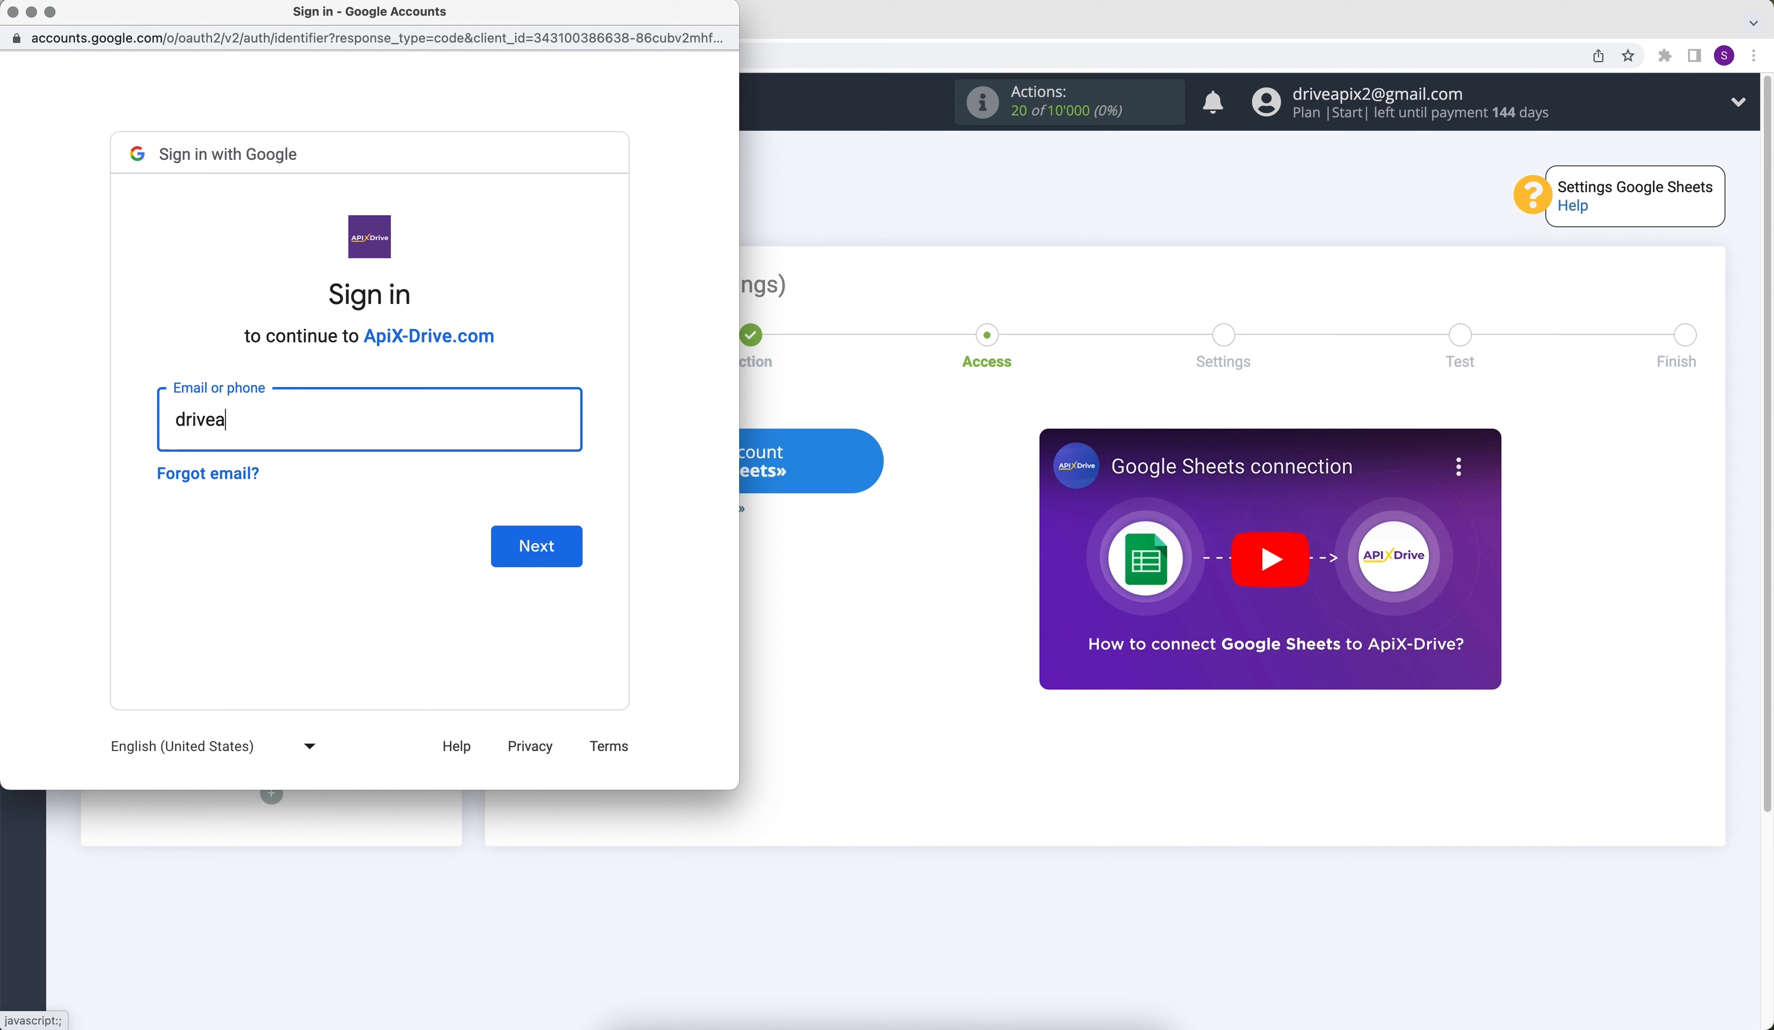
pyautogui.click(515, 544)
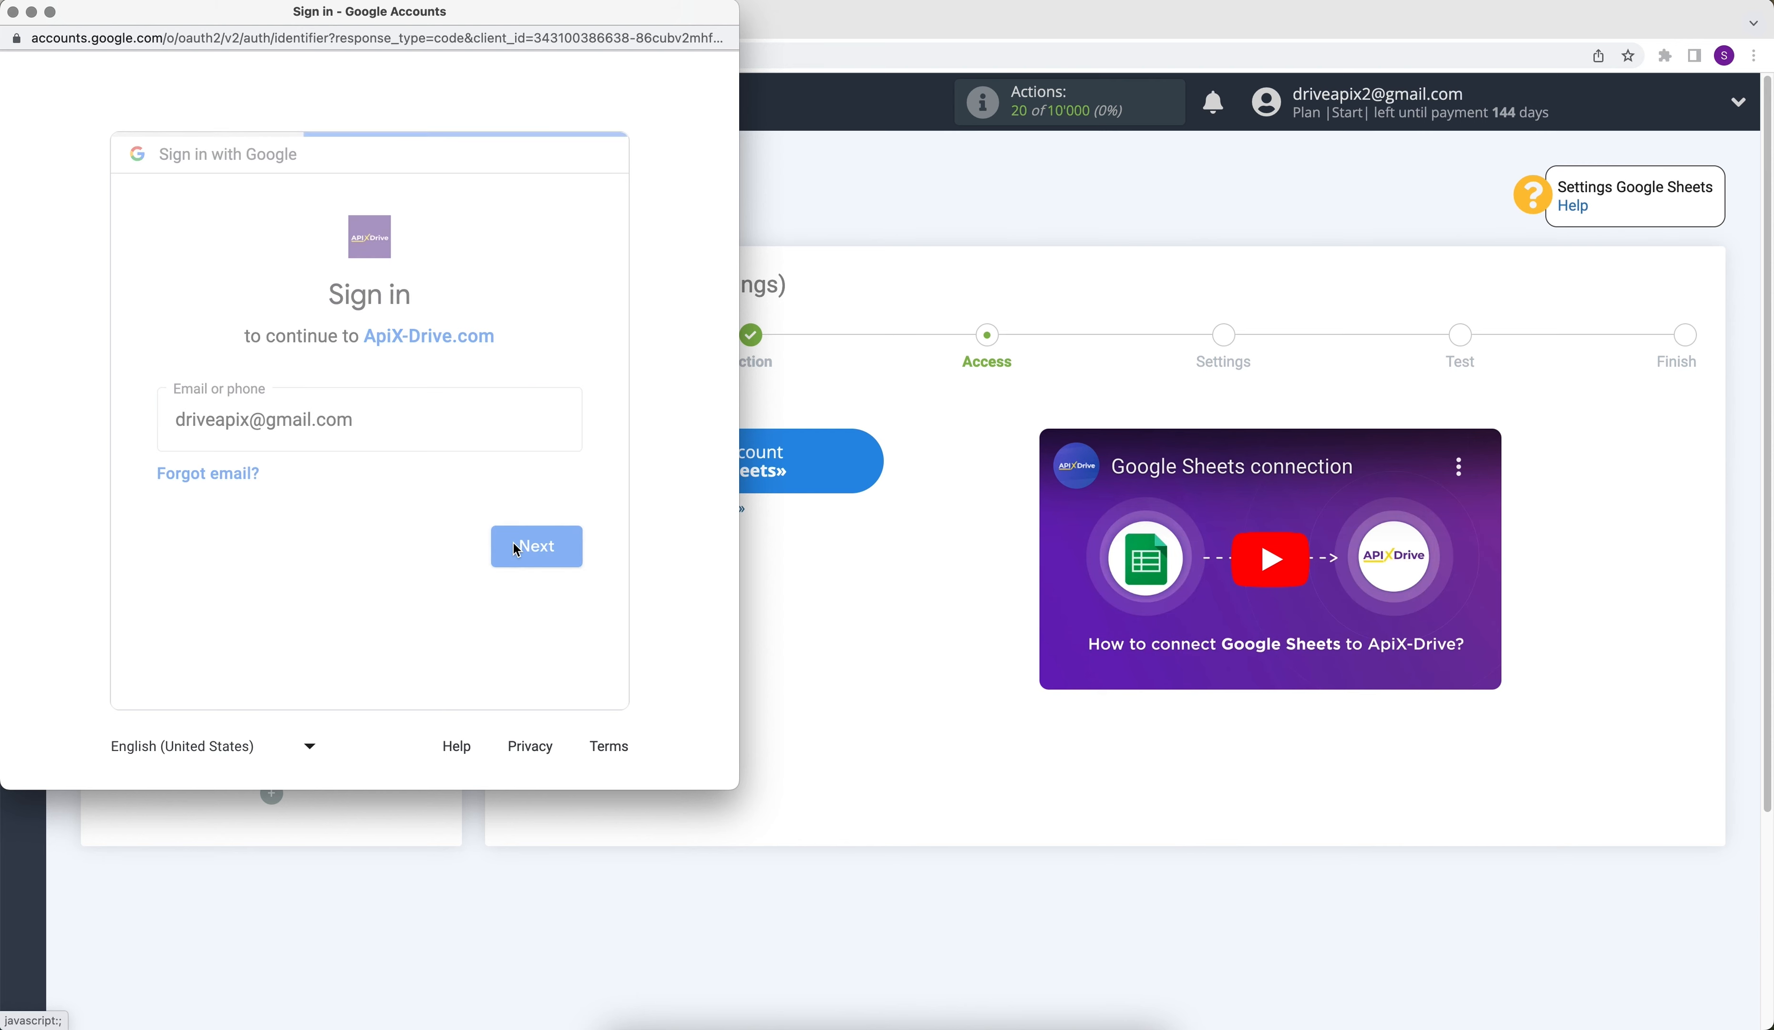
# - Enter the Google account password, submit it, and grant ApiX-Drive.com the requested access to the account
pyautogui.write('••••••••')
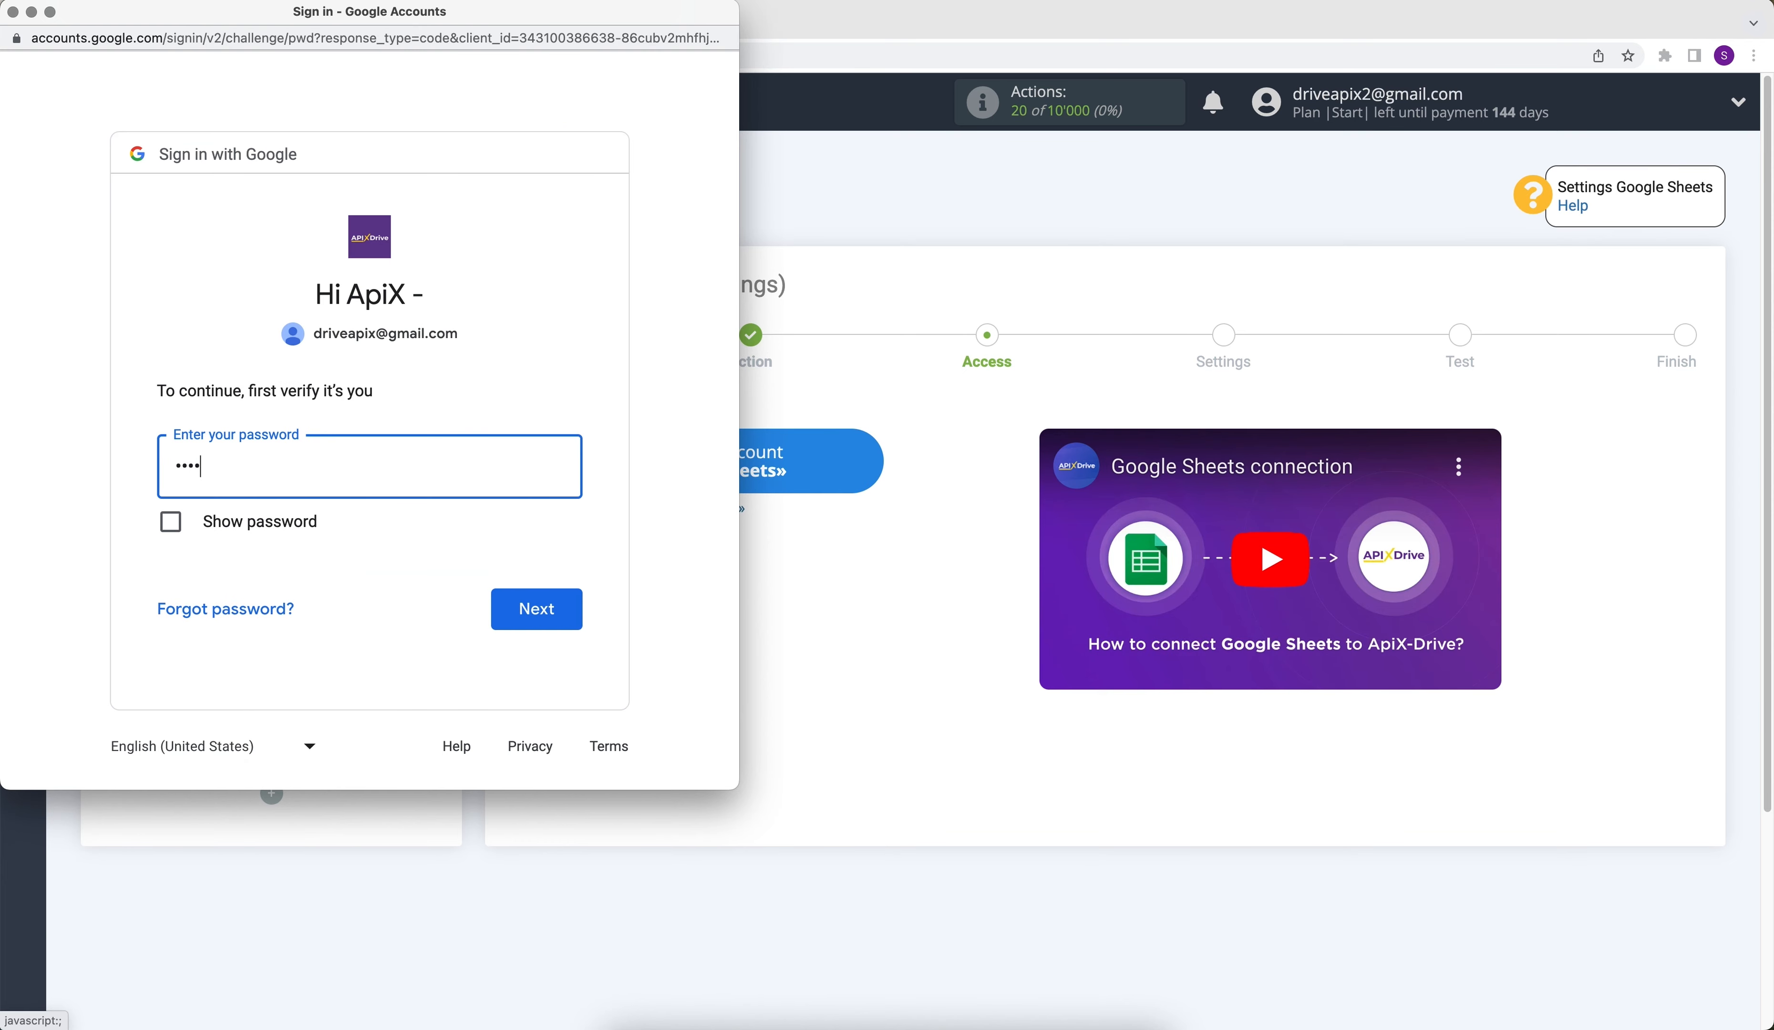
pyautogui.click(563, 627)
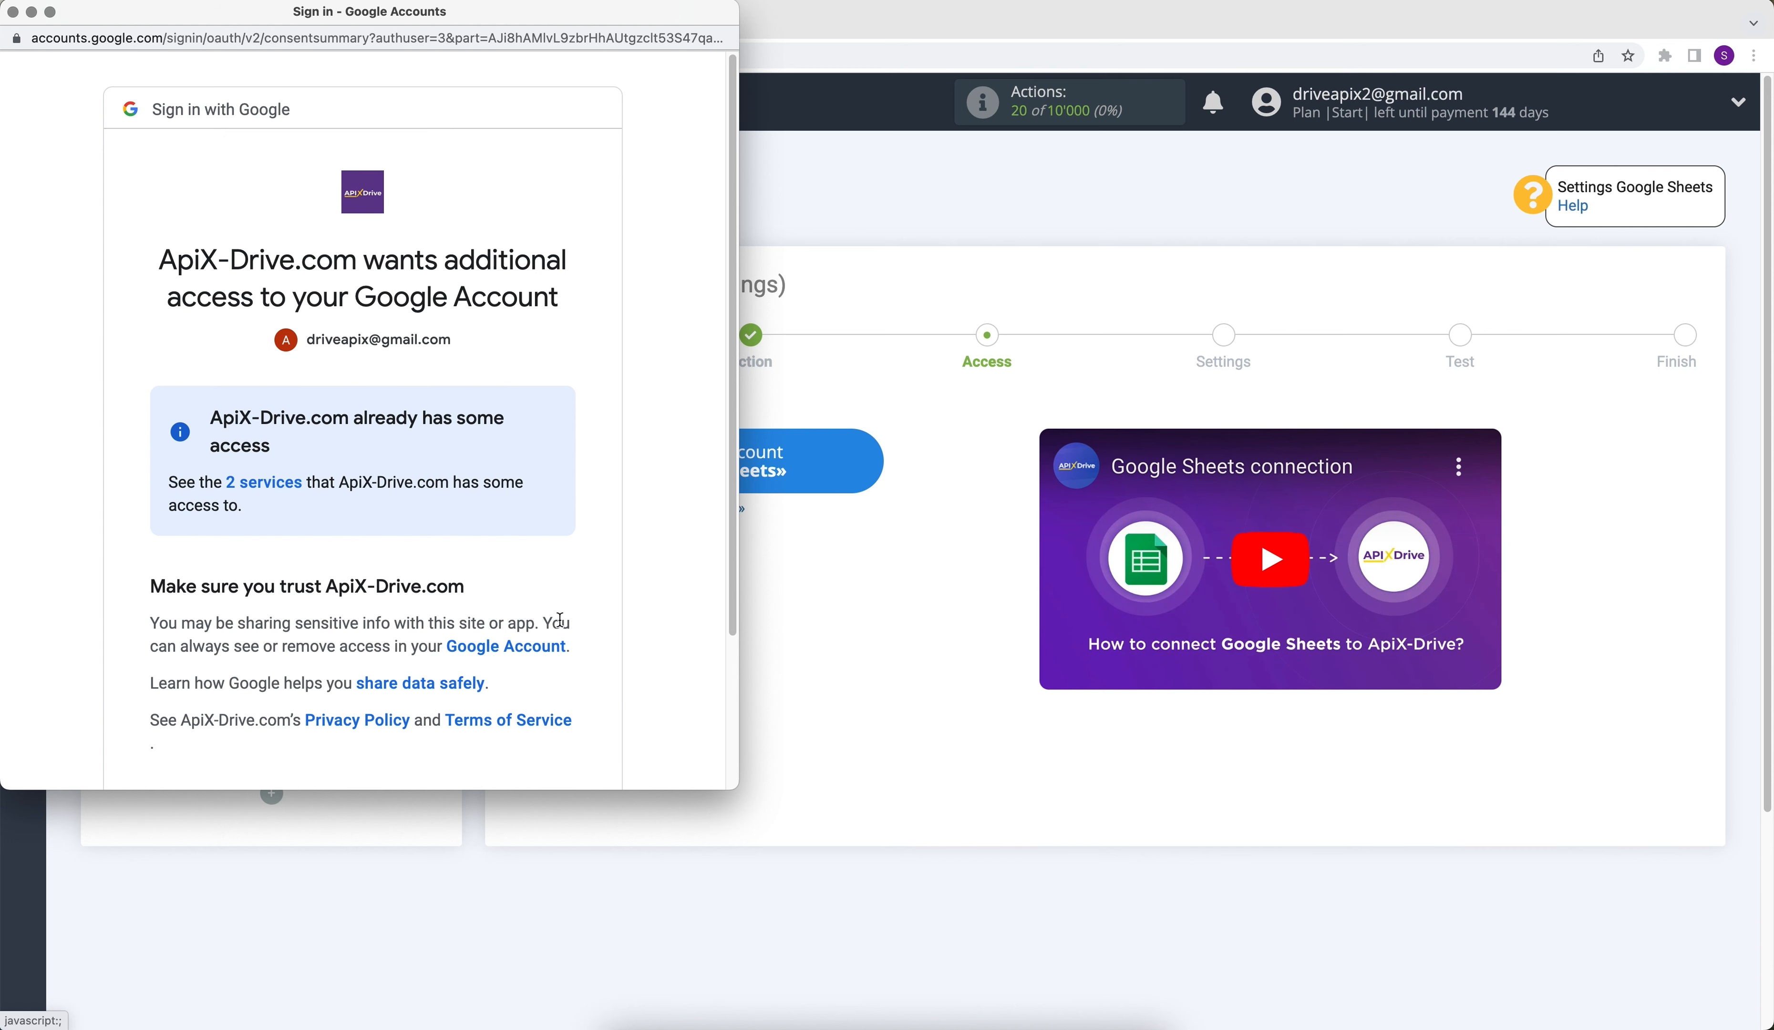
pyautogui.scroll(-3, 560, 620)
pyautogui.click(473, 687)
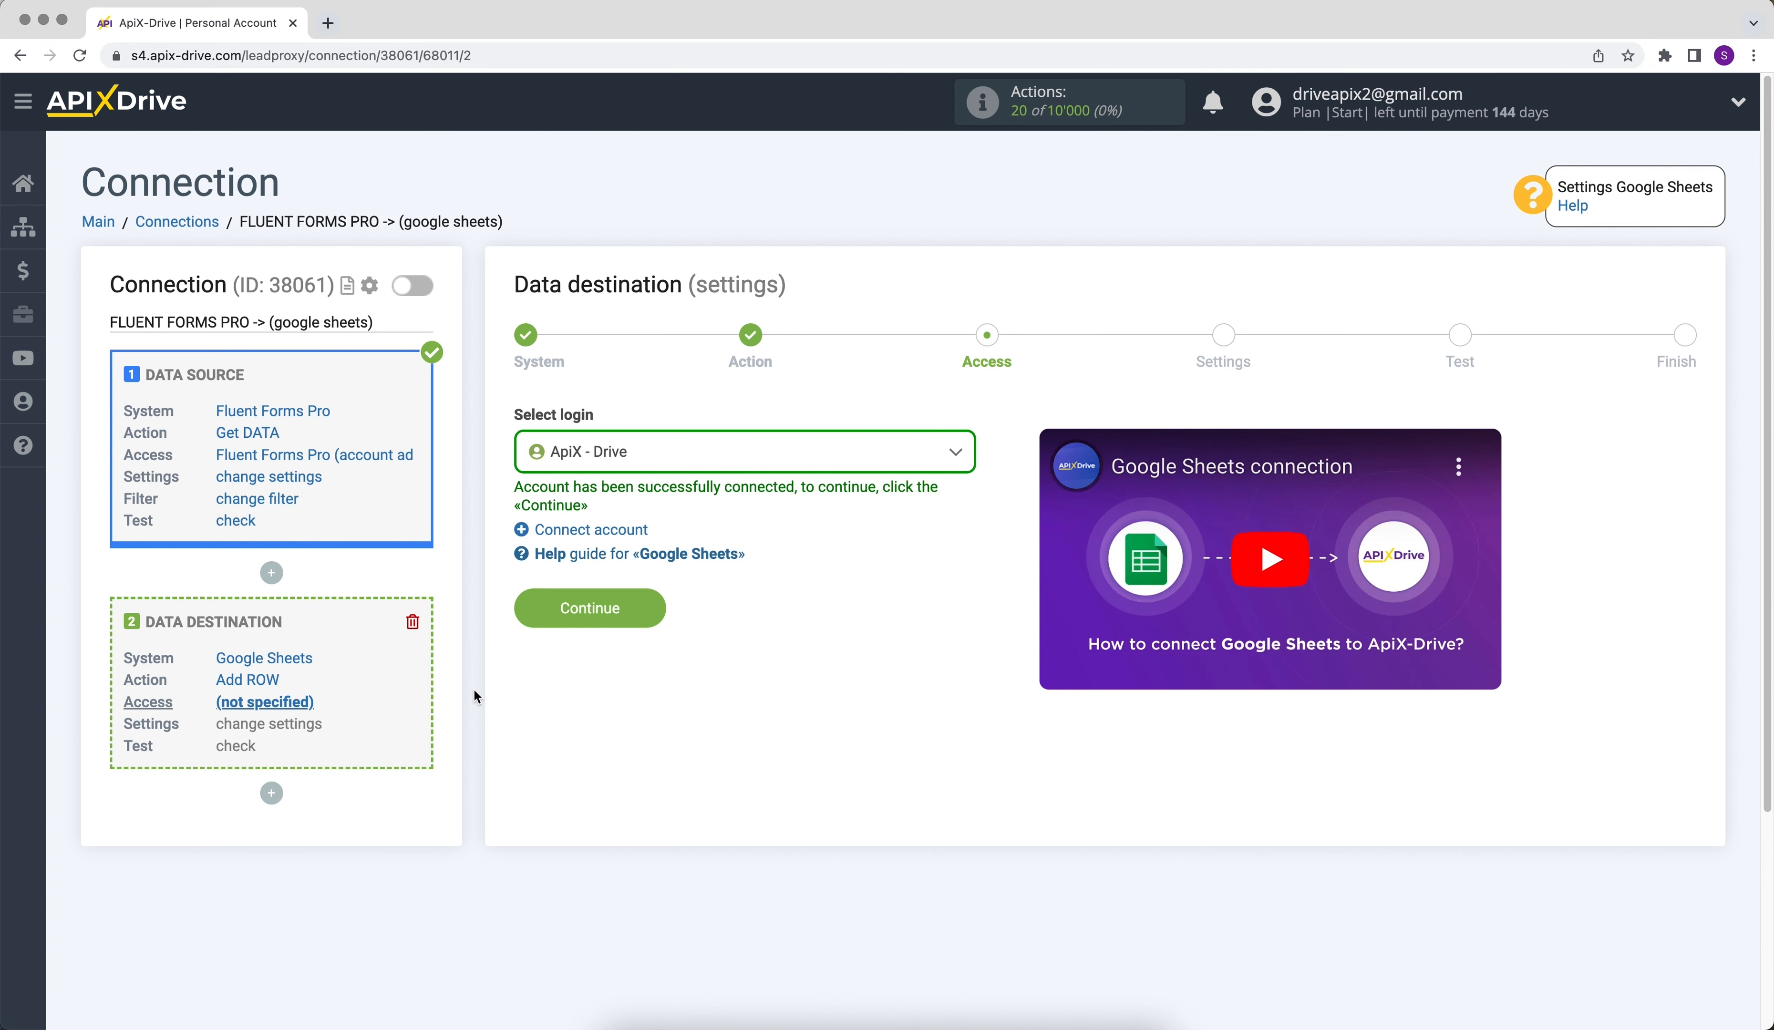
# - Select the connected ApiX - Drive login for the data destination and continue to its settings
pyautogui.click(622, 453)
pyautogui.click(627, 595)
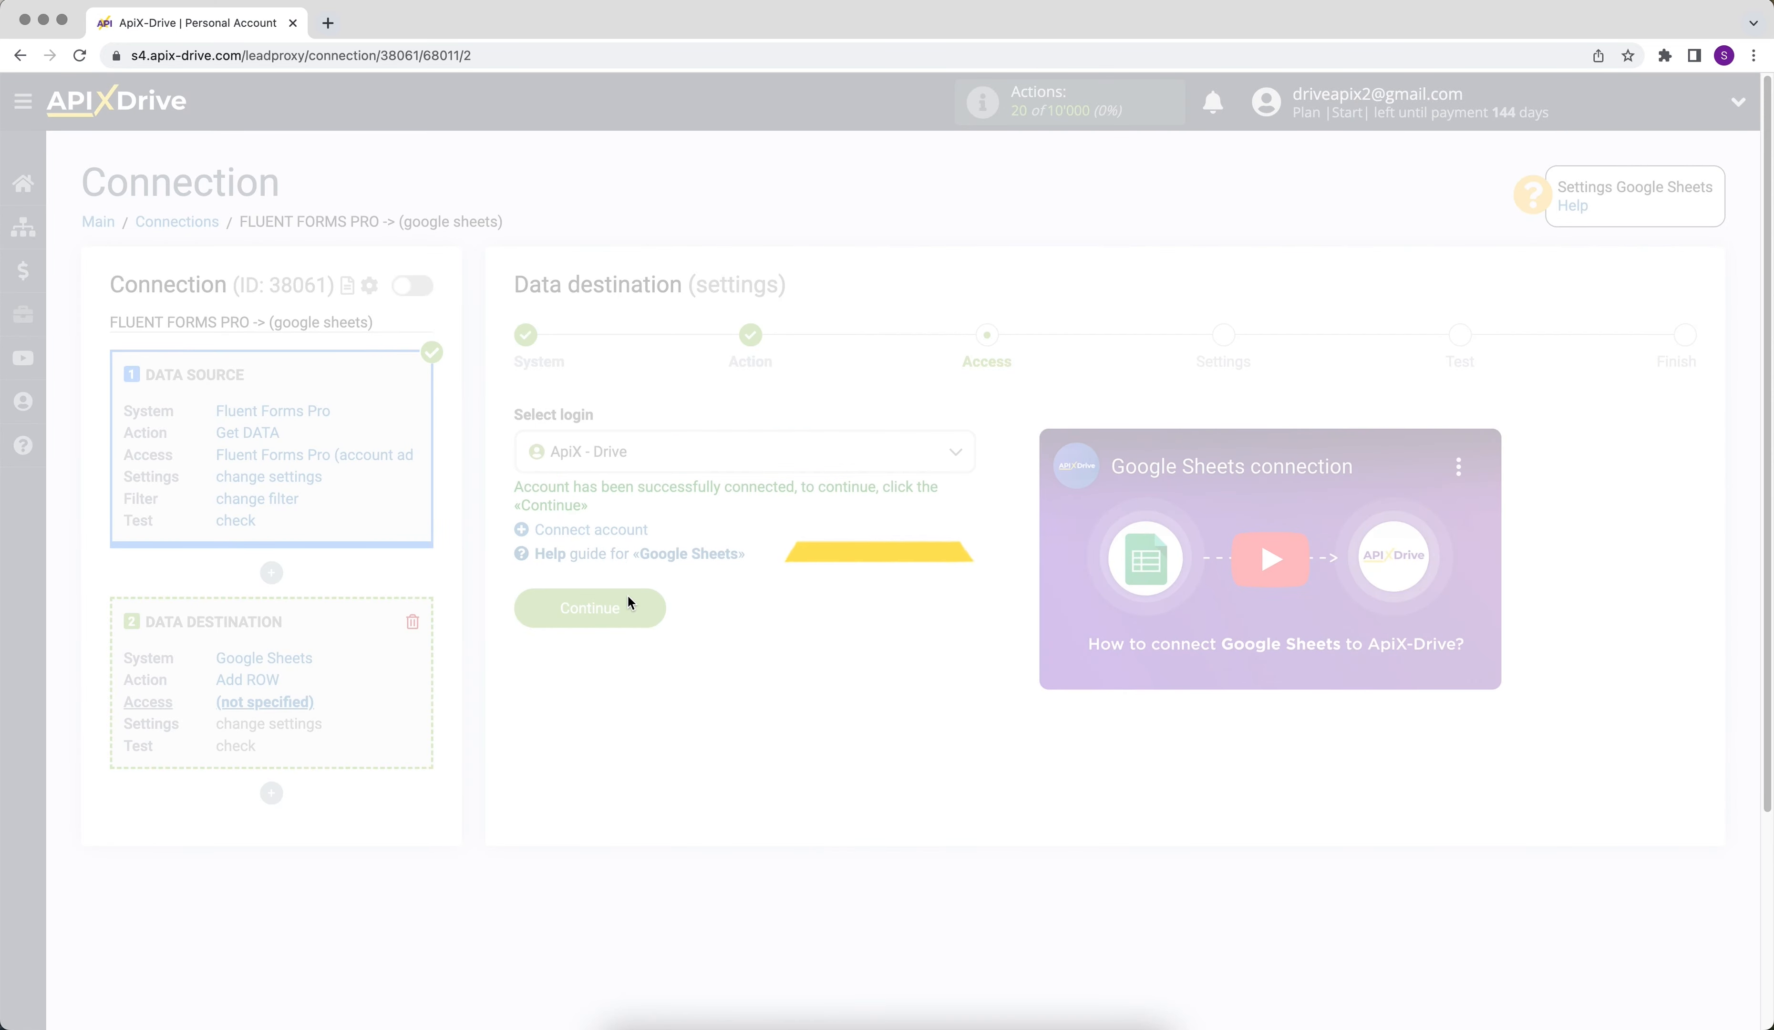
pyautogui.click(537, 607)
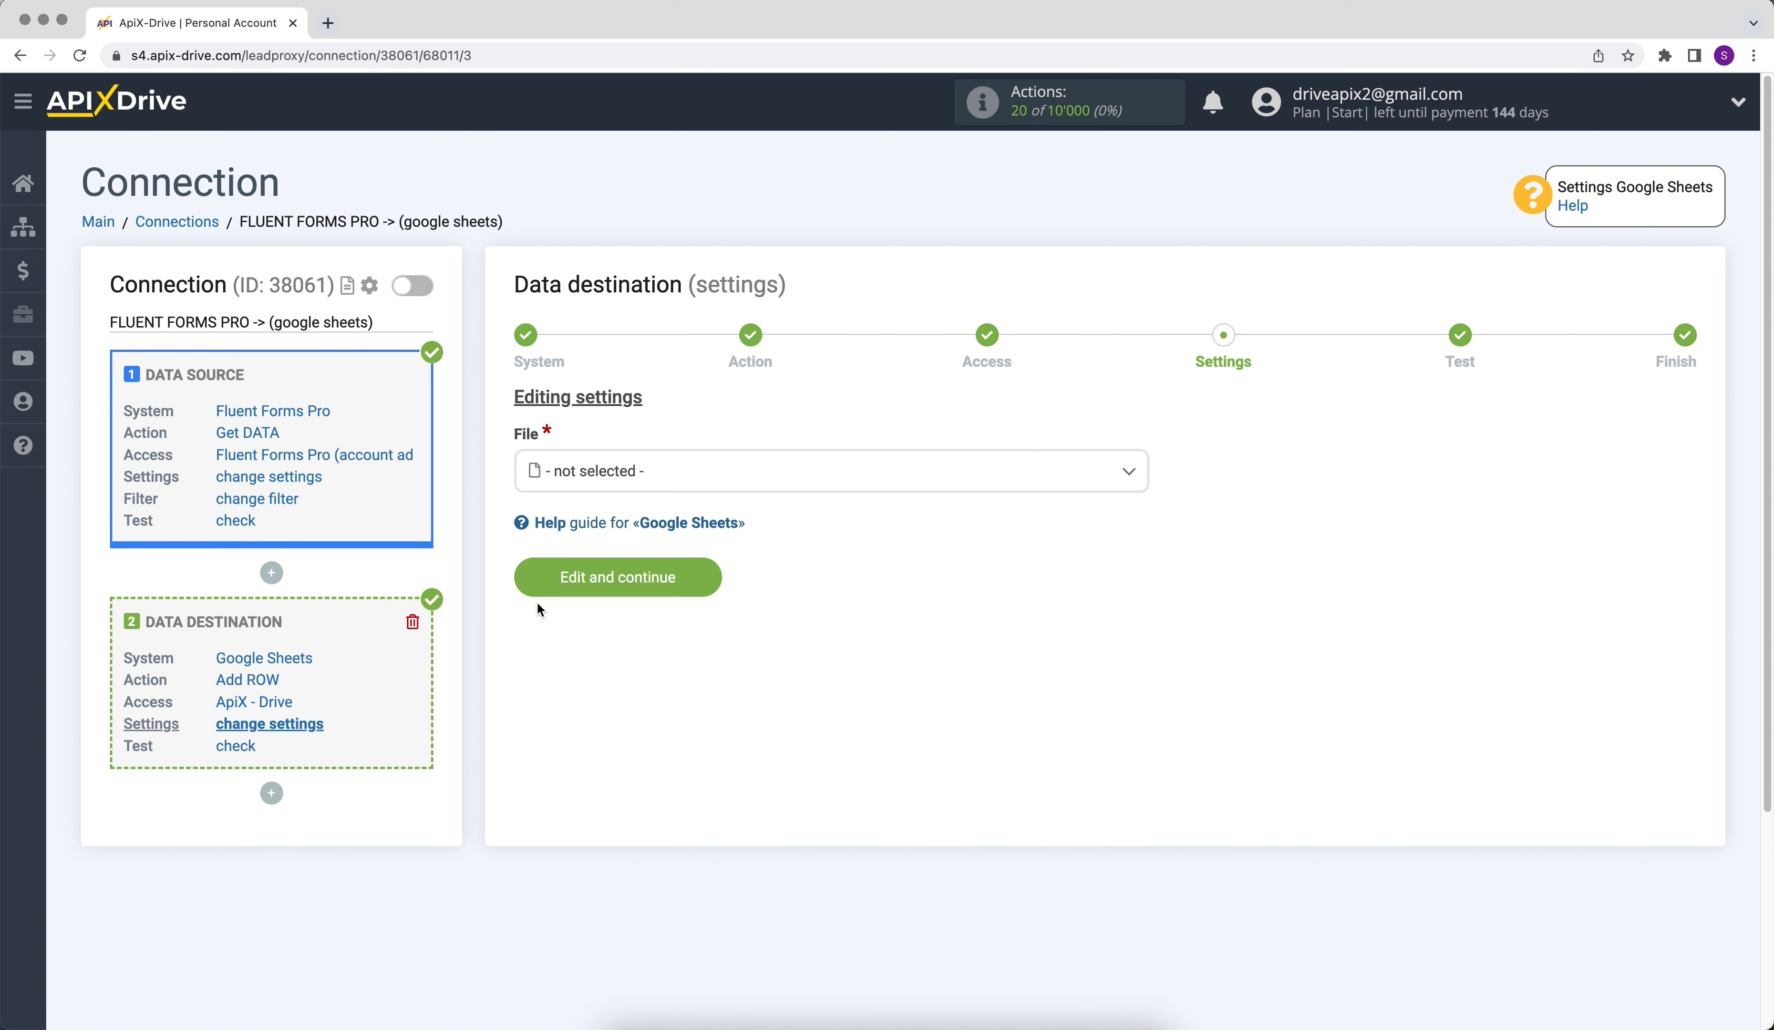
# - Set the destination file to ApiX-Drive and the sheet to sheet 1
pyautogui.click(610, 473)
pyautogui.click(610, 586)
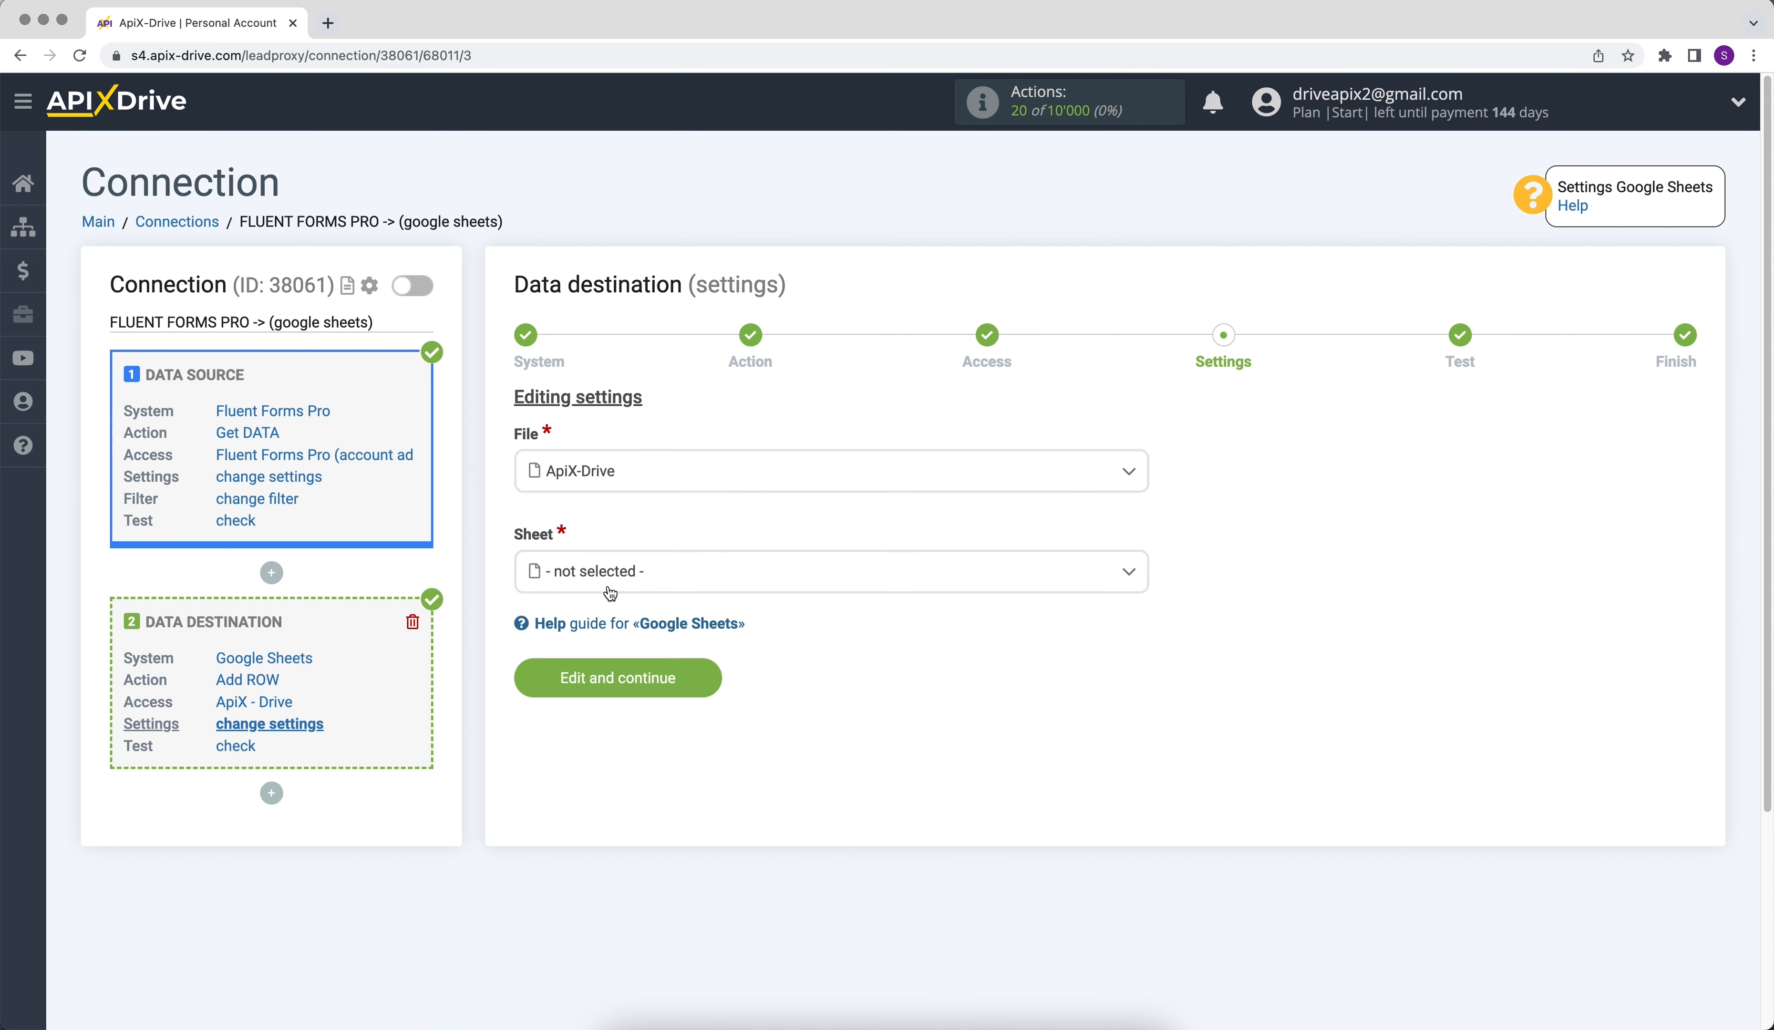
pyautogui.click(571, 579)
pyautogui.click(571, 681)
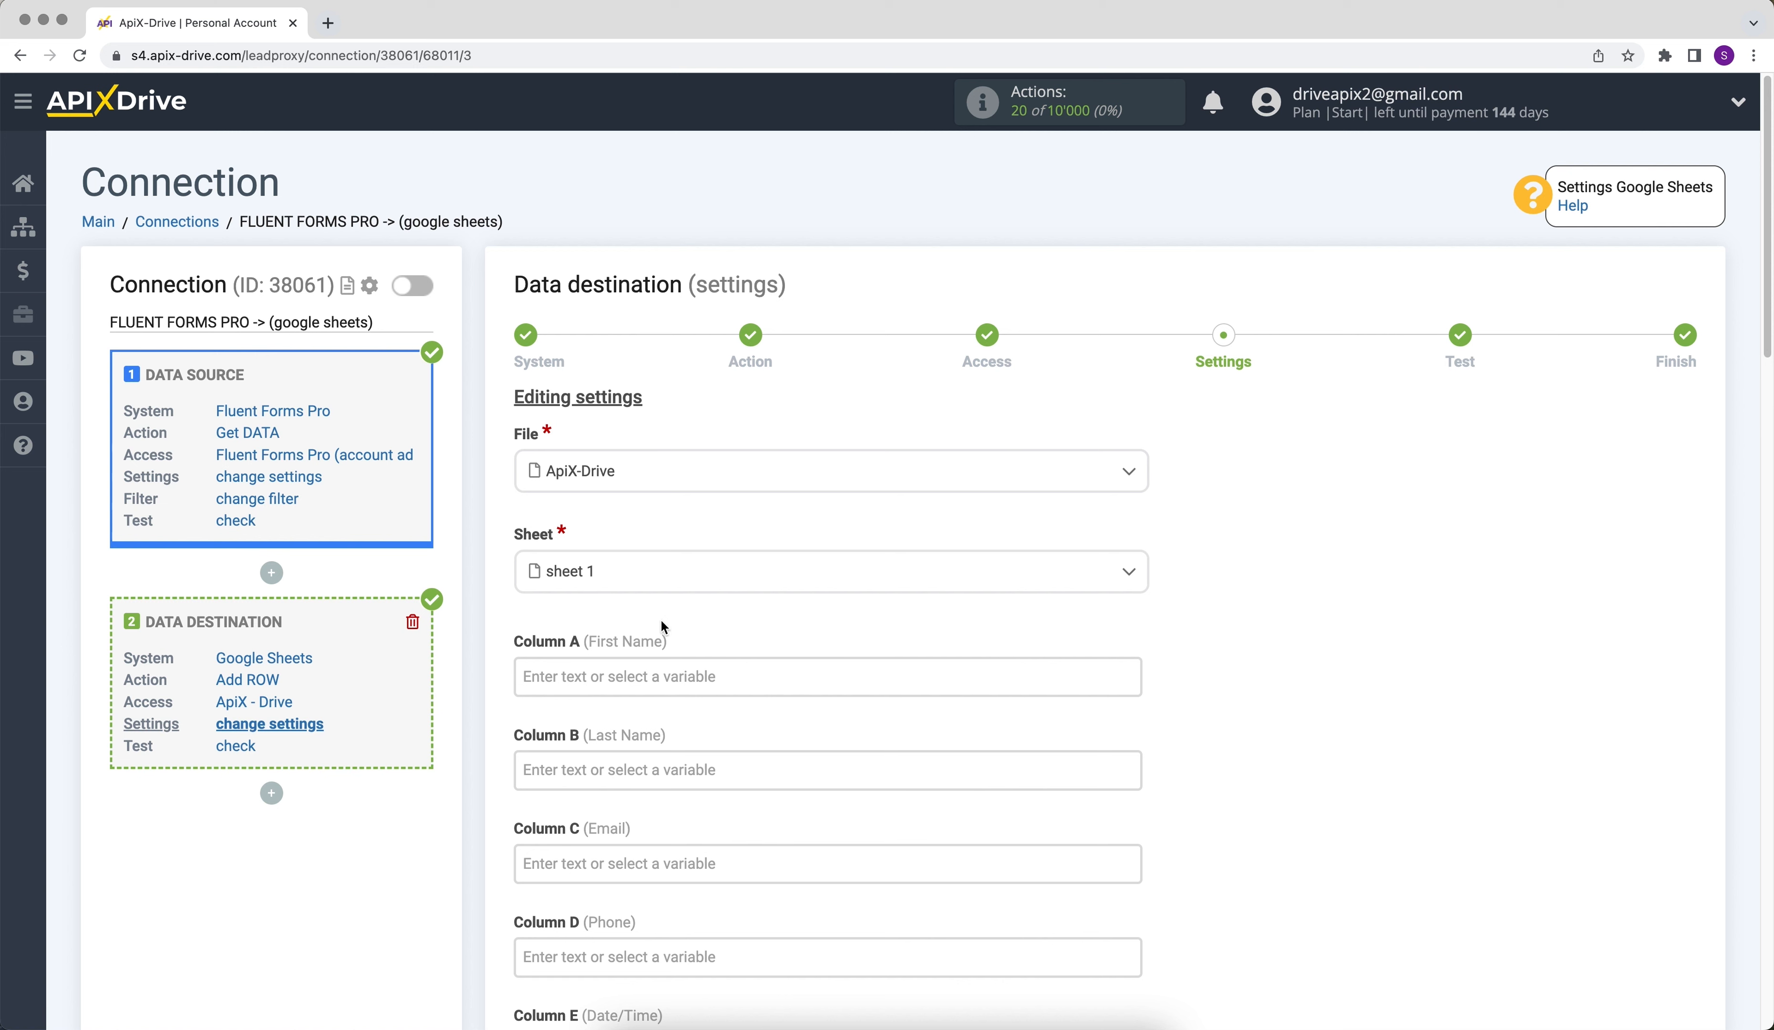
# - Map Column A to the names_2_first_name variable and Column B to names_2_last_name from Fluent Forms Pro
pyautogui.click(589, 658)
pyautogui.scroll(-6, 1191, 451)
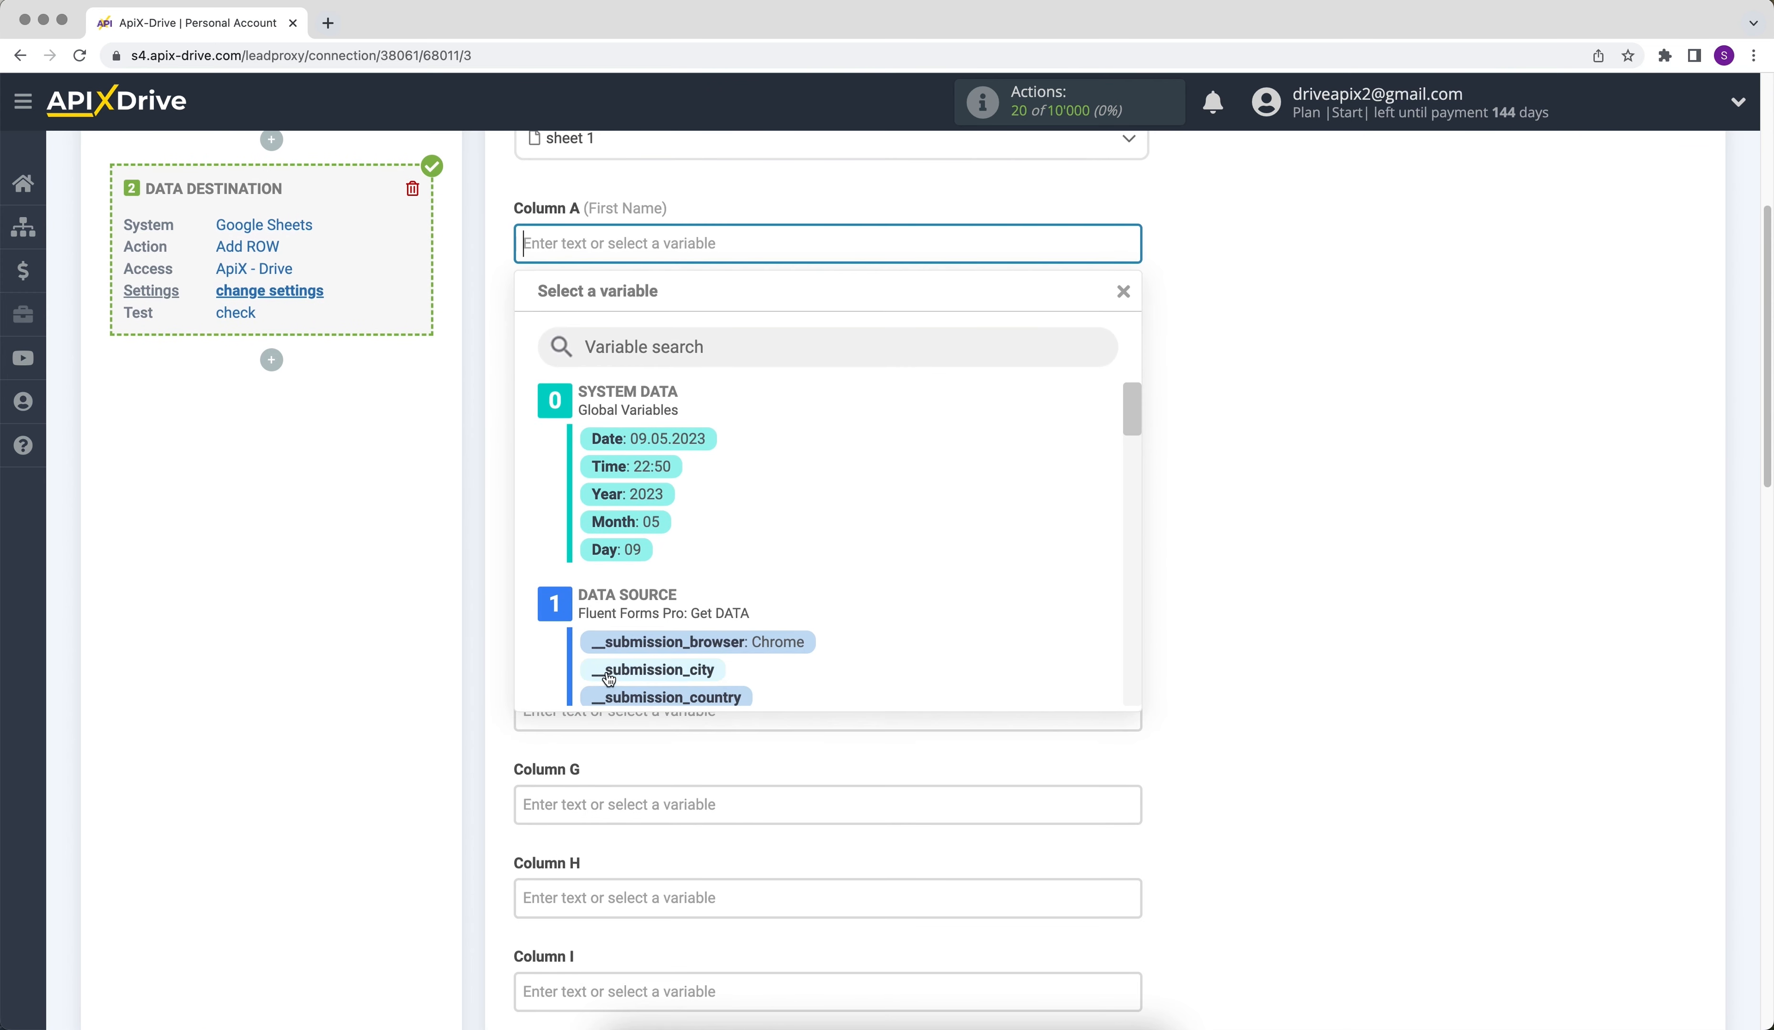
pyautogui.moveTo(1138, 397); pyautogui.dragTo(1128, 665)
pyautogui.click(771, 569)
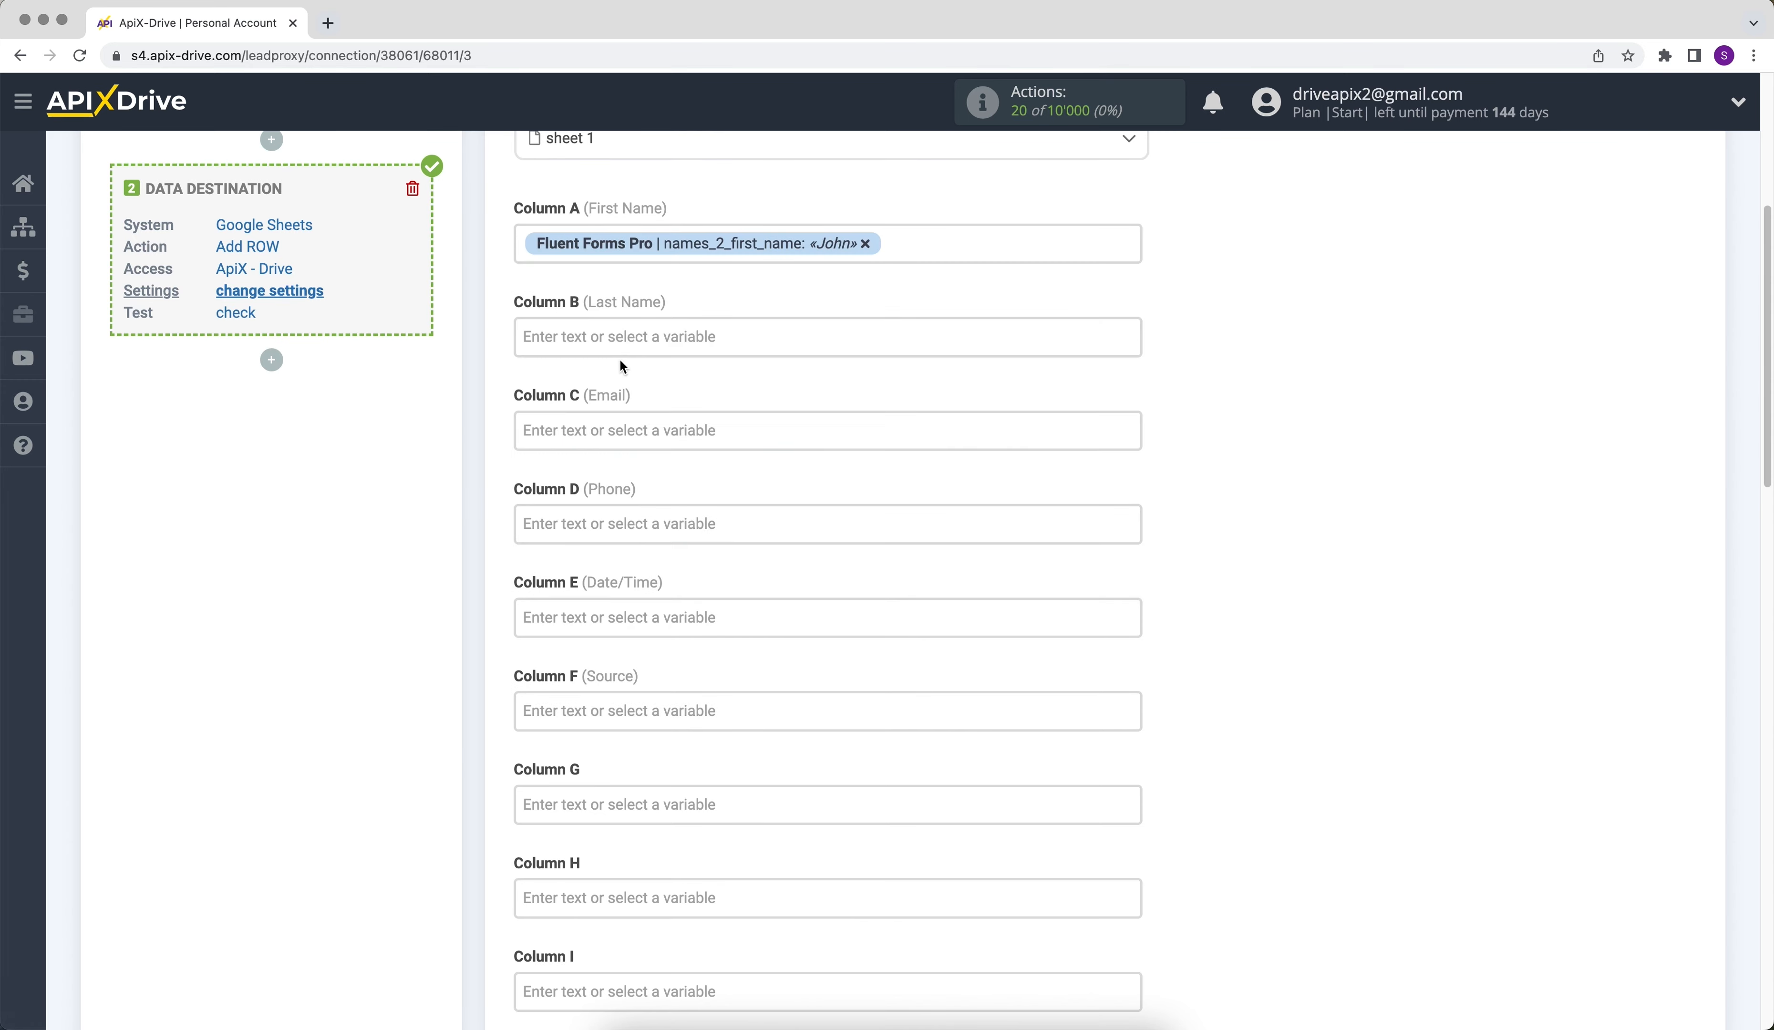
pyautogui.click(620, 338)
pyautogui.moveTo(1130, 417); pyautogui.dragTo(1126, 681)
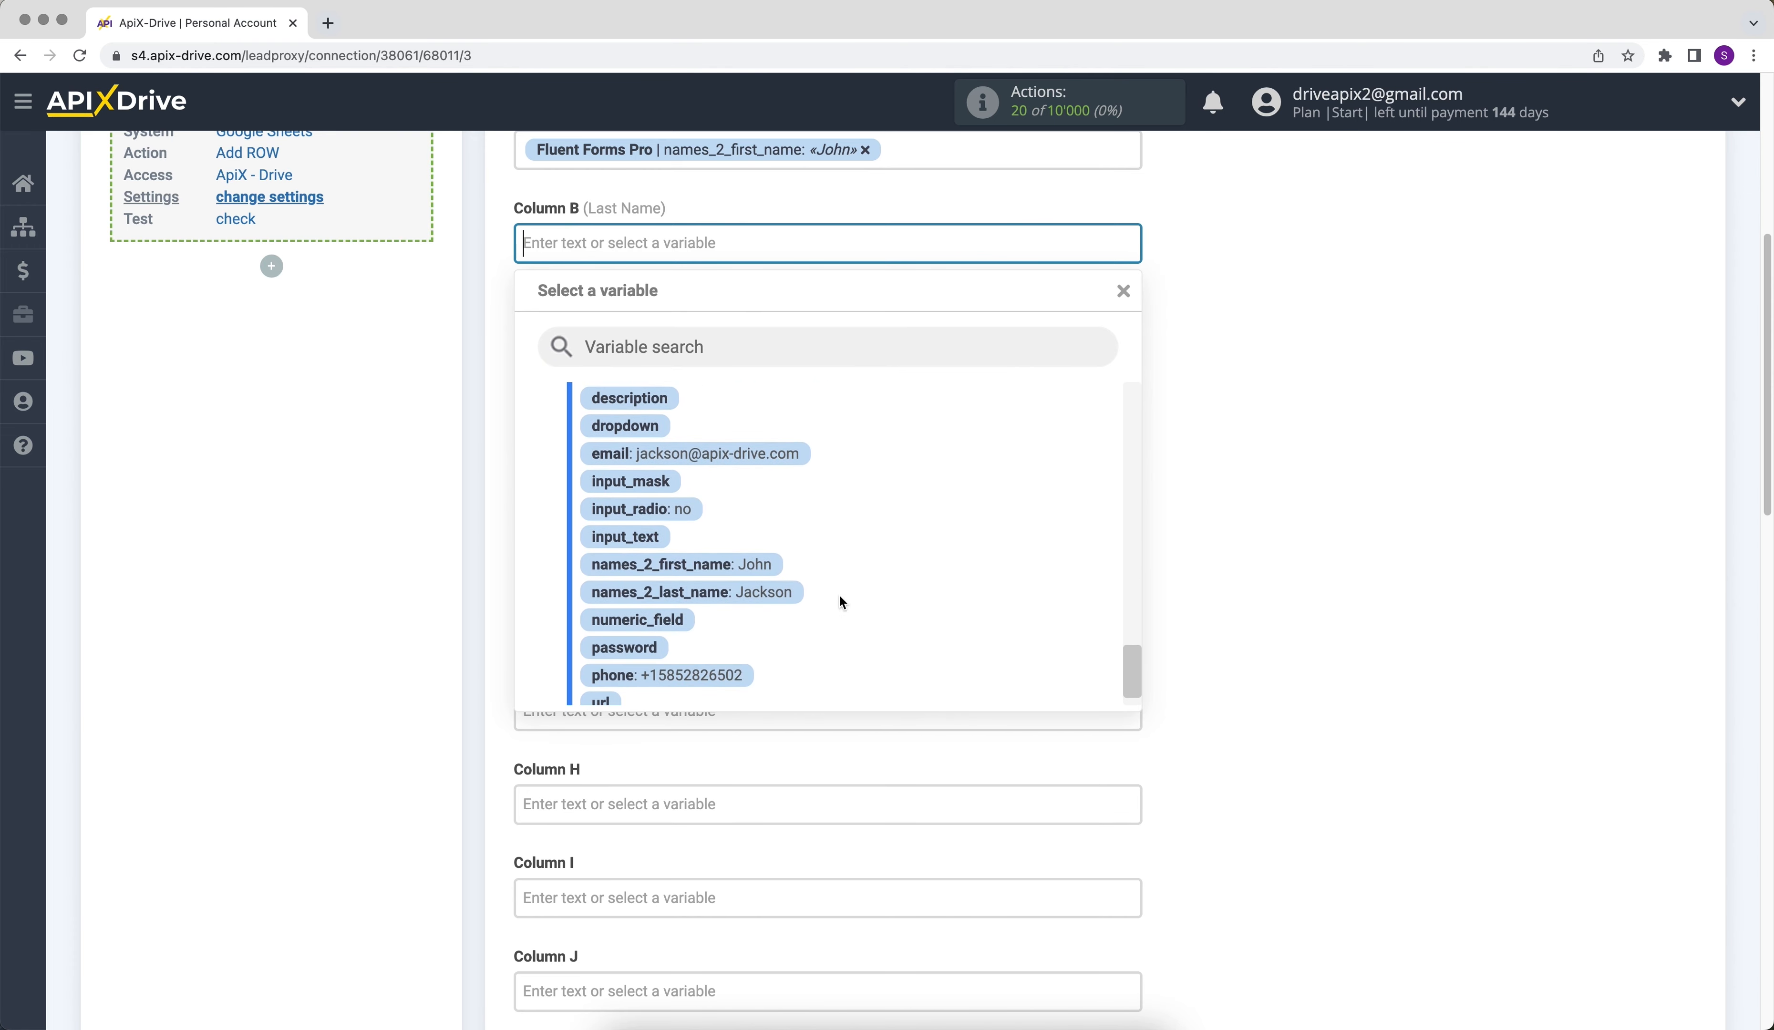
pyautogui.click(775, 598)
# - Map Column C to the __submission_user_inputs_email variable and Column D to __submission_user_inputs_phone
pyautogui.click(646, 336)
pyautogui.moveTo(1136, 413); pyautogui.dragTo(1138, 545)
pyautogui.click(962, 566)
pyautogui.click(700, 334)
pyautogui.moveTo(1128, 406); pyautogui.dragTo(1121, 599)
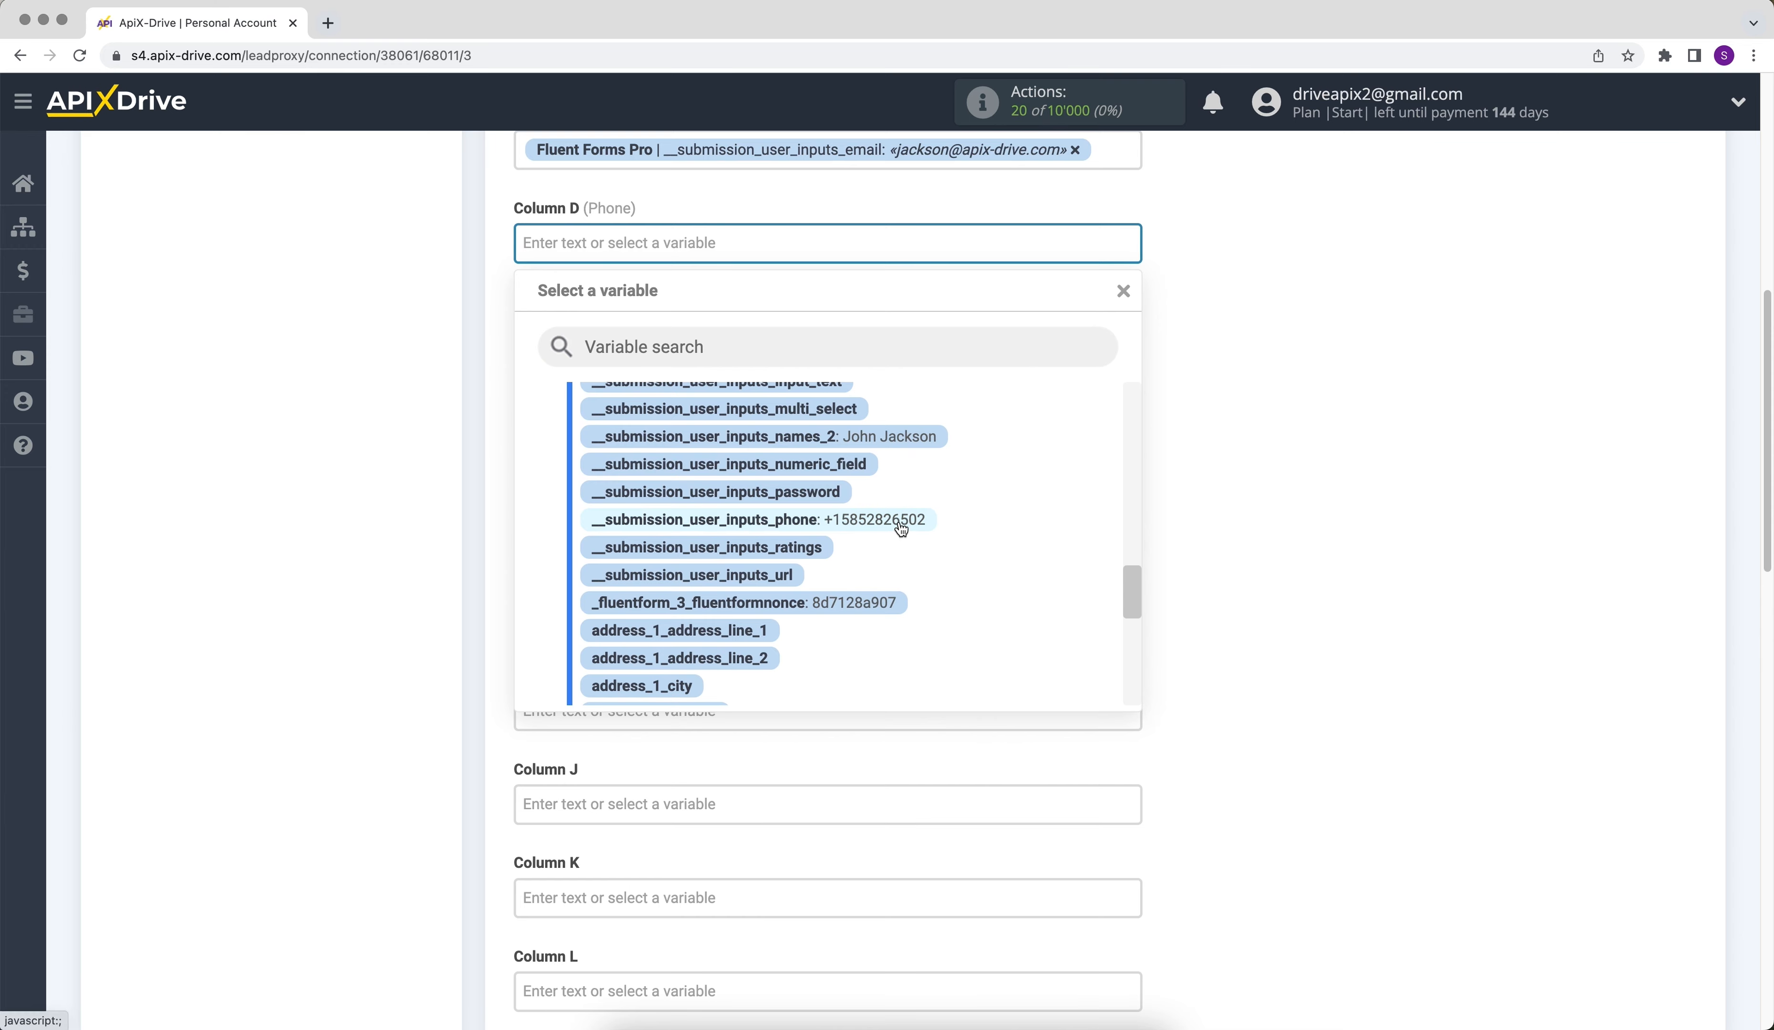
pyautogui.click(899, 523)
# - Map Column E (Date/Time) to the __submission_created_at variable
pyautogui.click(701, 338)
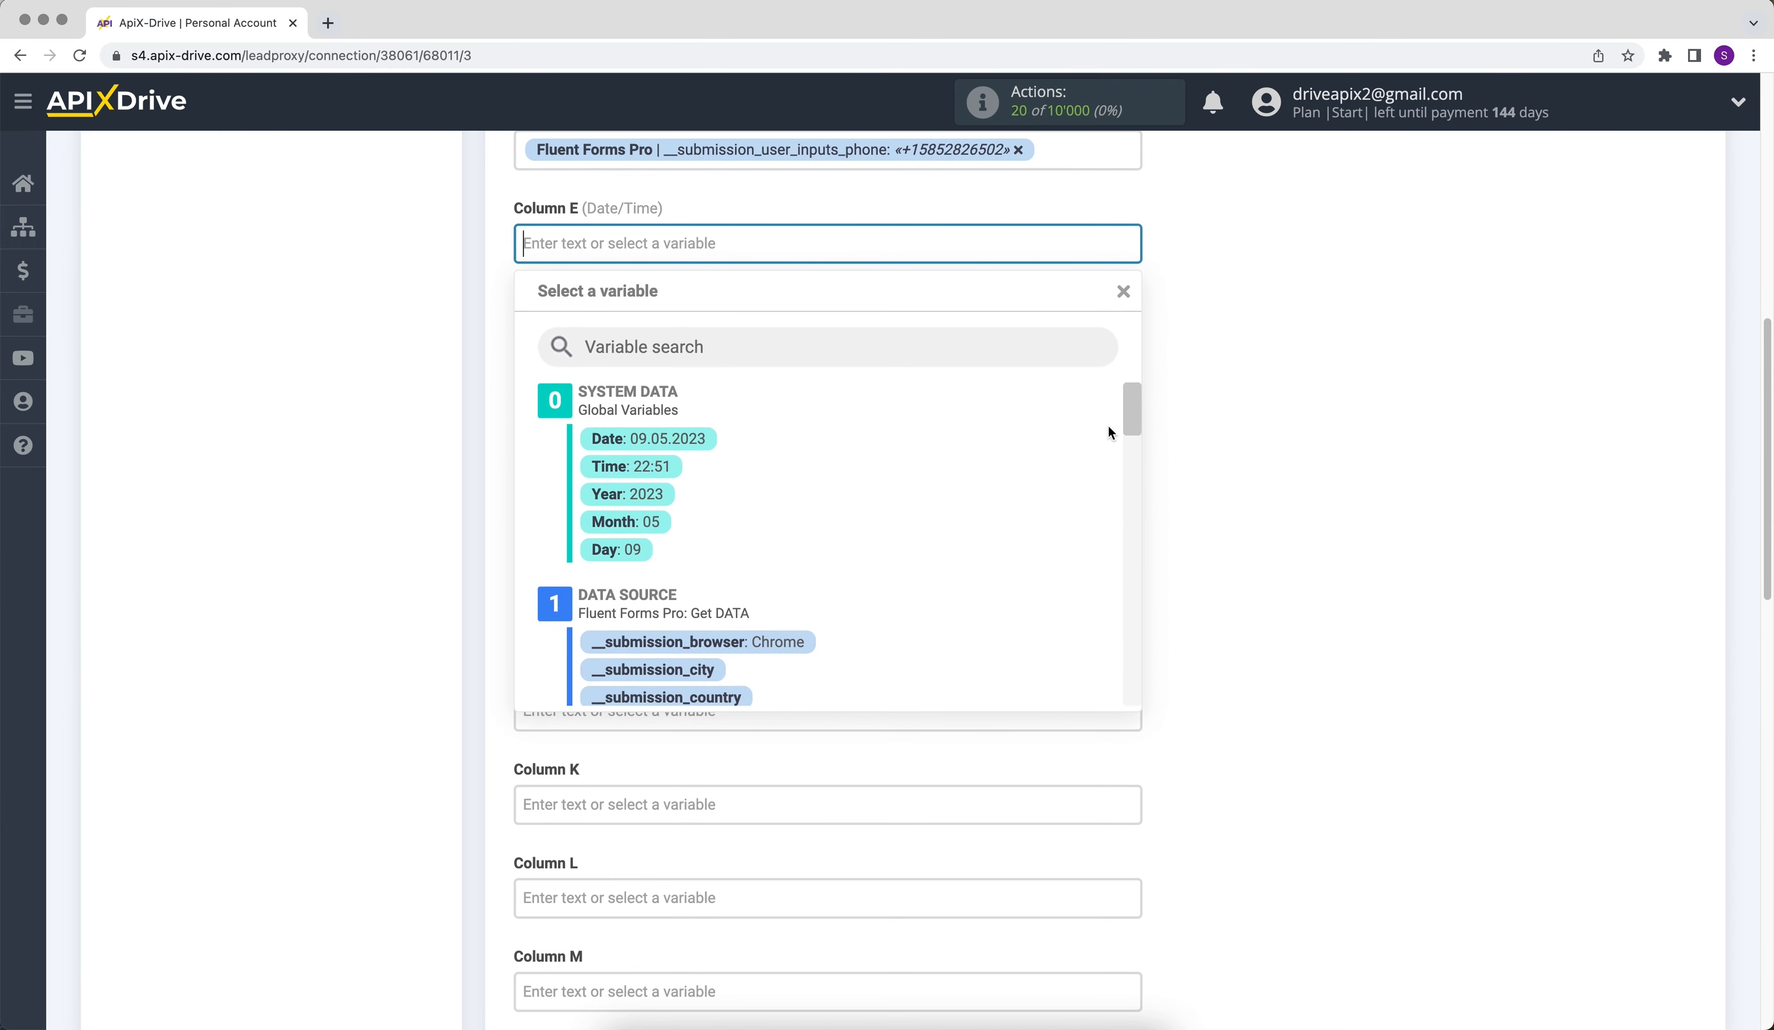
pyautogui.moveTo(1136, 405); pyautogui.dragTo(1138, 444)
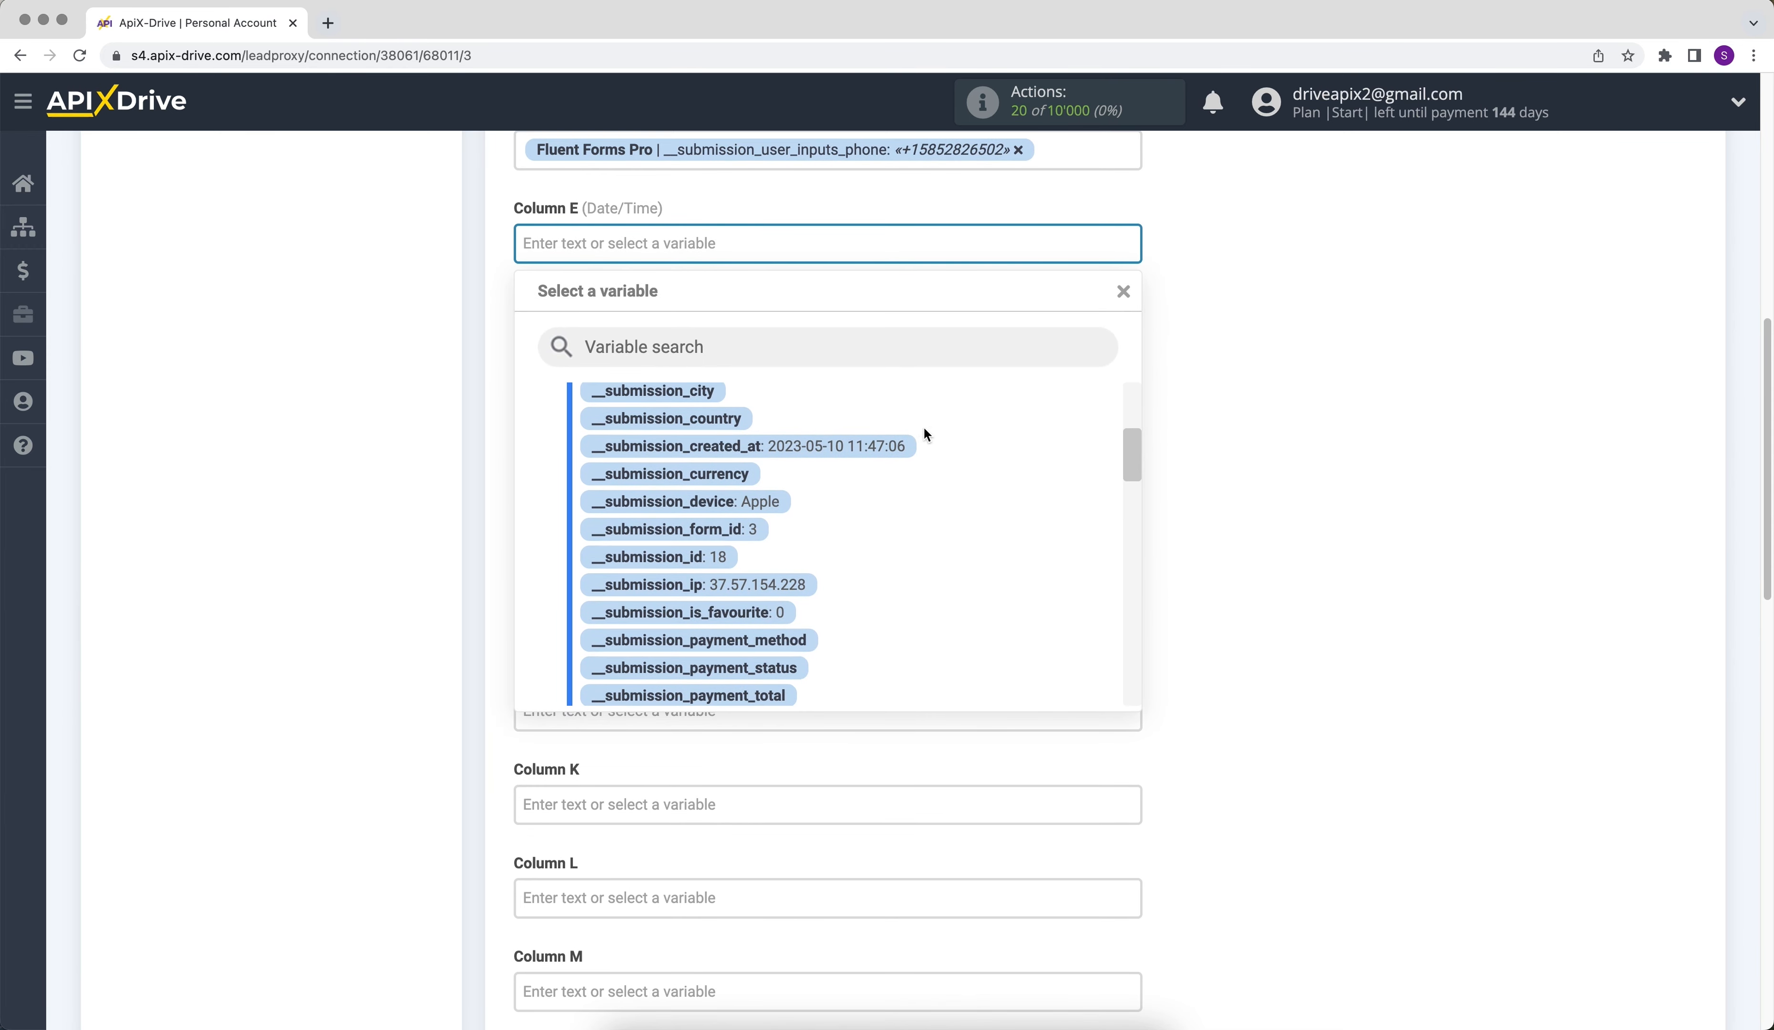
pyautogui.click(859, 447)
# - Fill Column F (Source) with the fixed text "New data from Fluent Forms Pro"
pyautogui.click(739, 348)
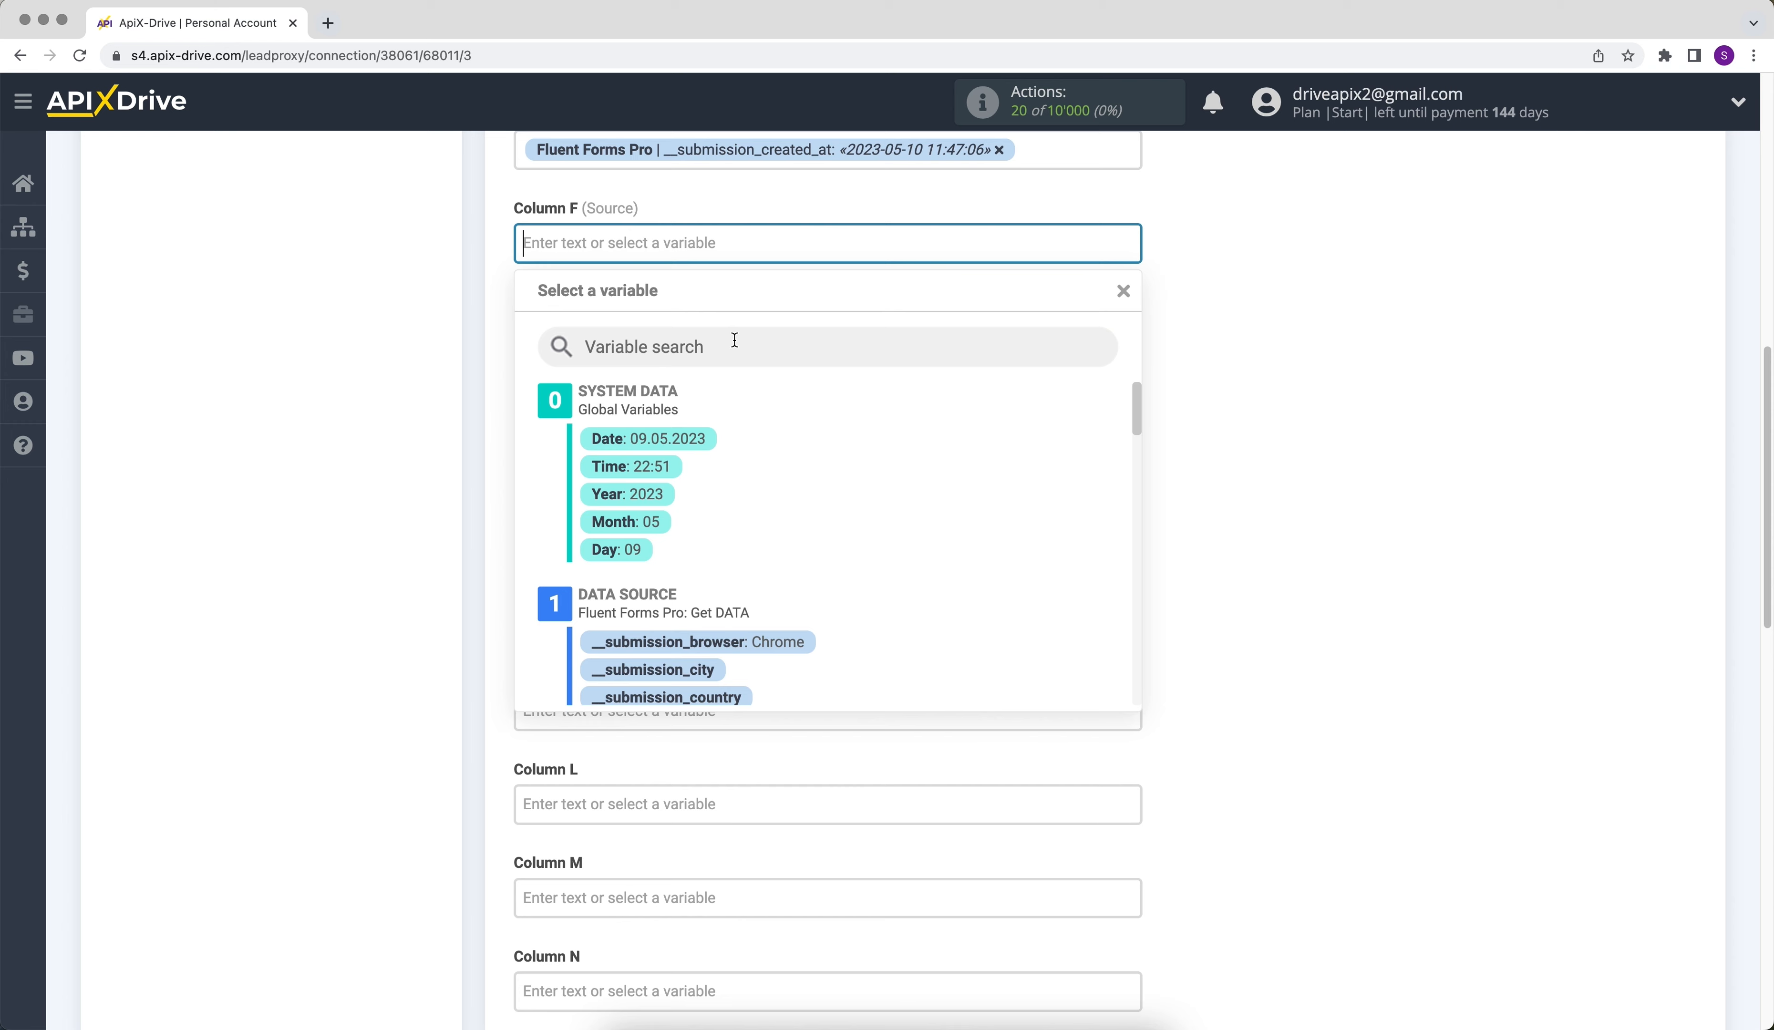
pyautogui.write('New da')
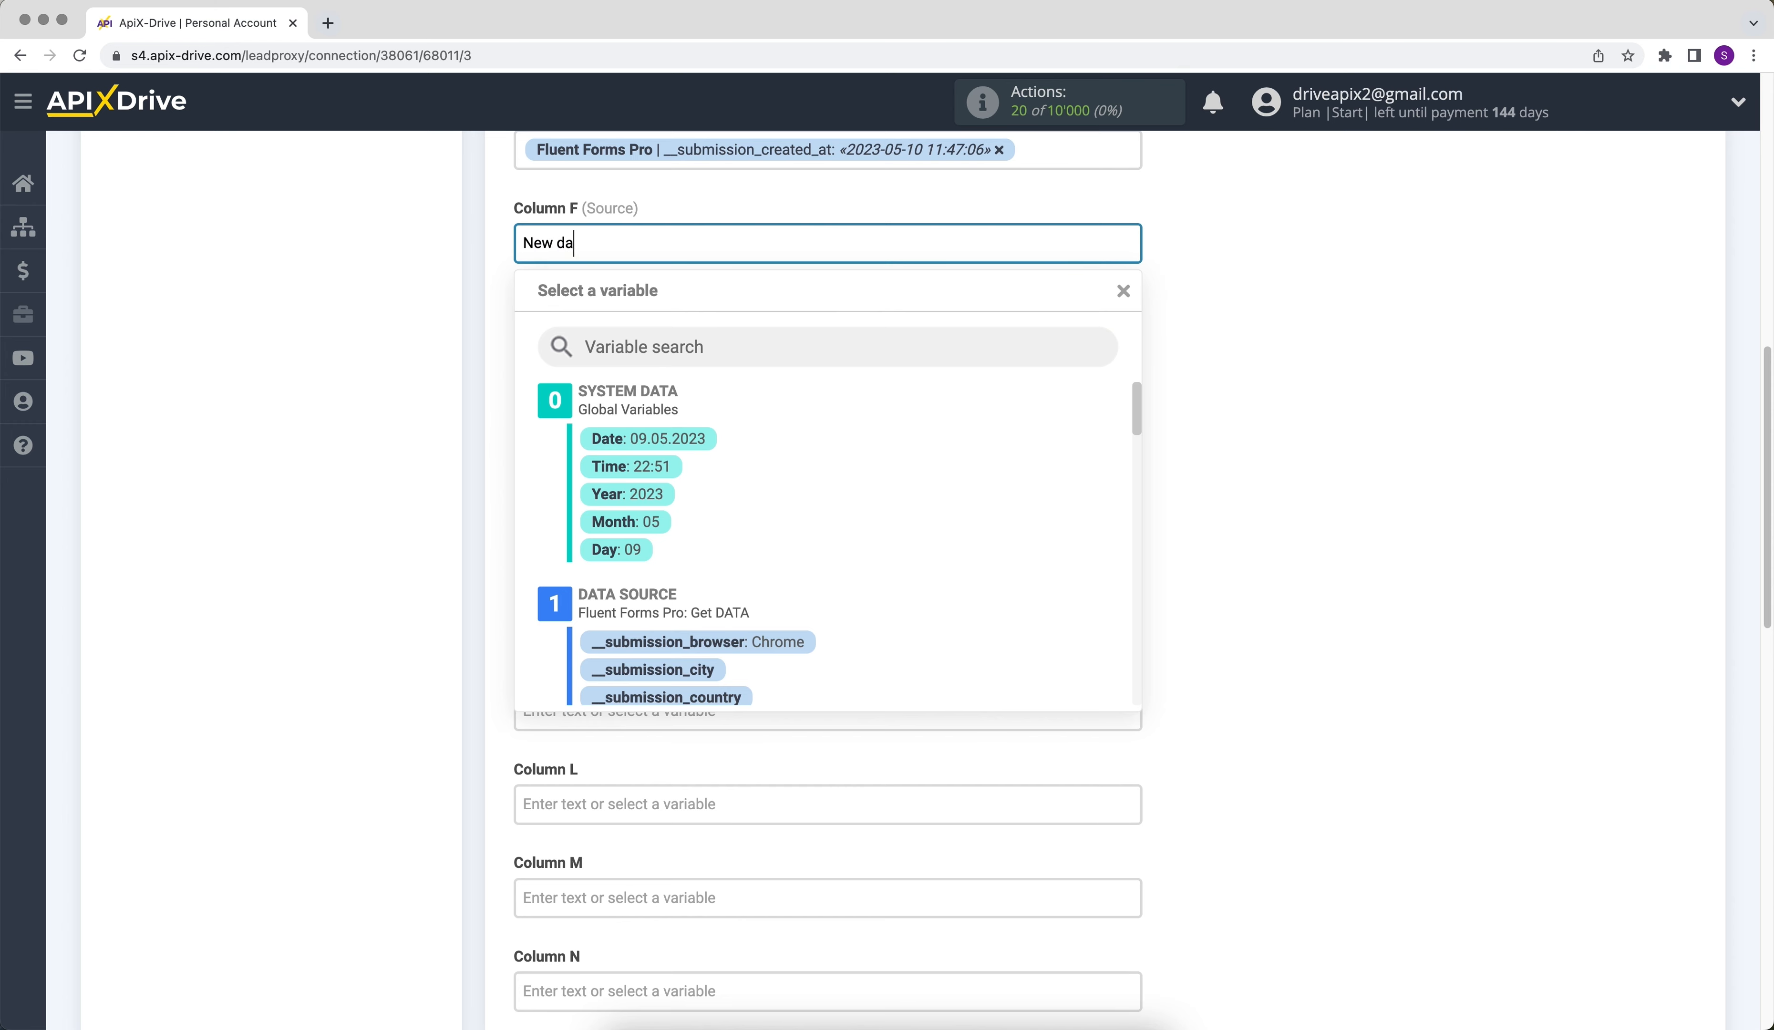
pyautogui.write('ta from Fluent Forms Pro')
pyautogui.click(1245, 442)
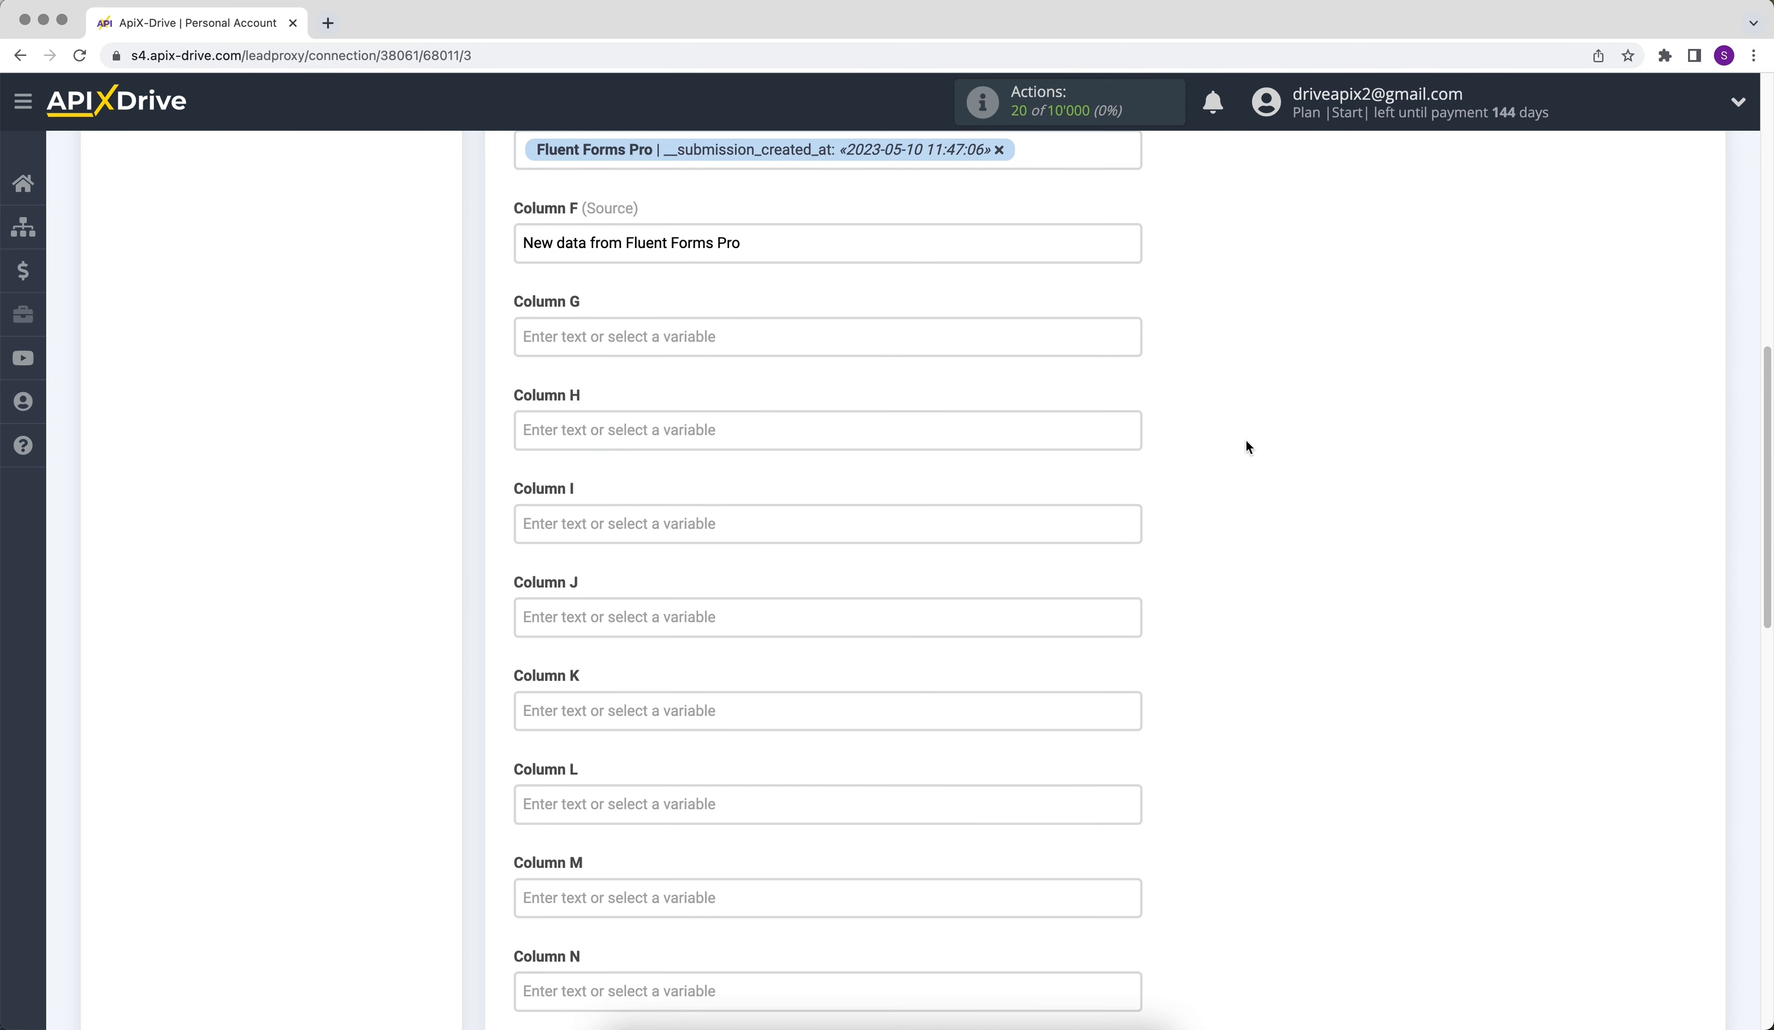
# - Save the column mapping, leaving the remaining columns empty, and proceed to the test stage
pyautogui.scroll(-7, 1245, 442)
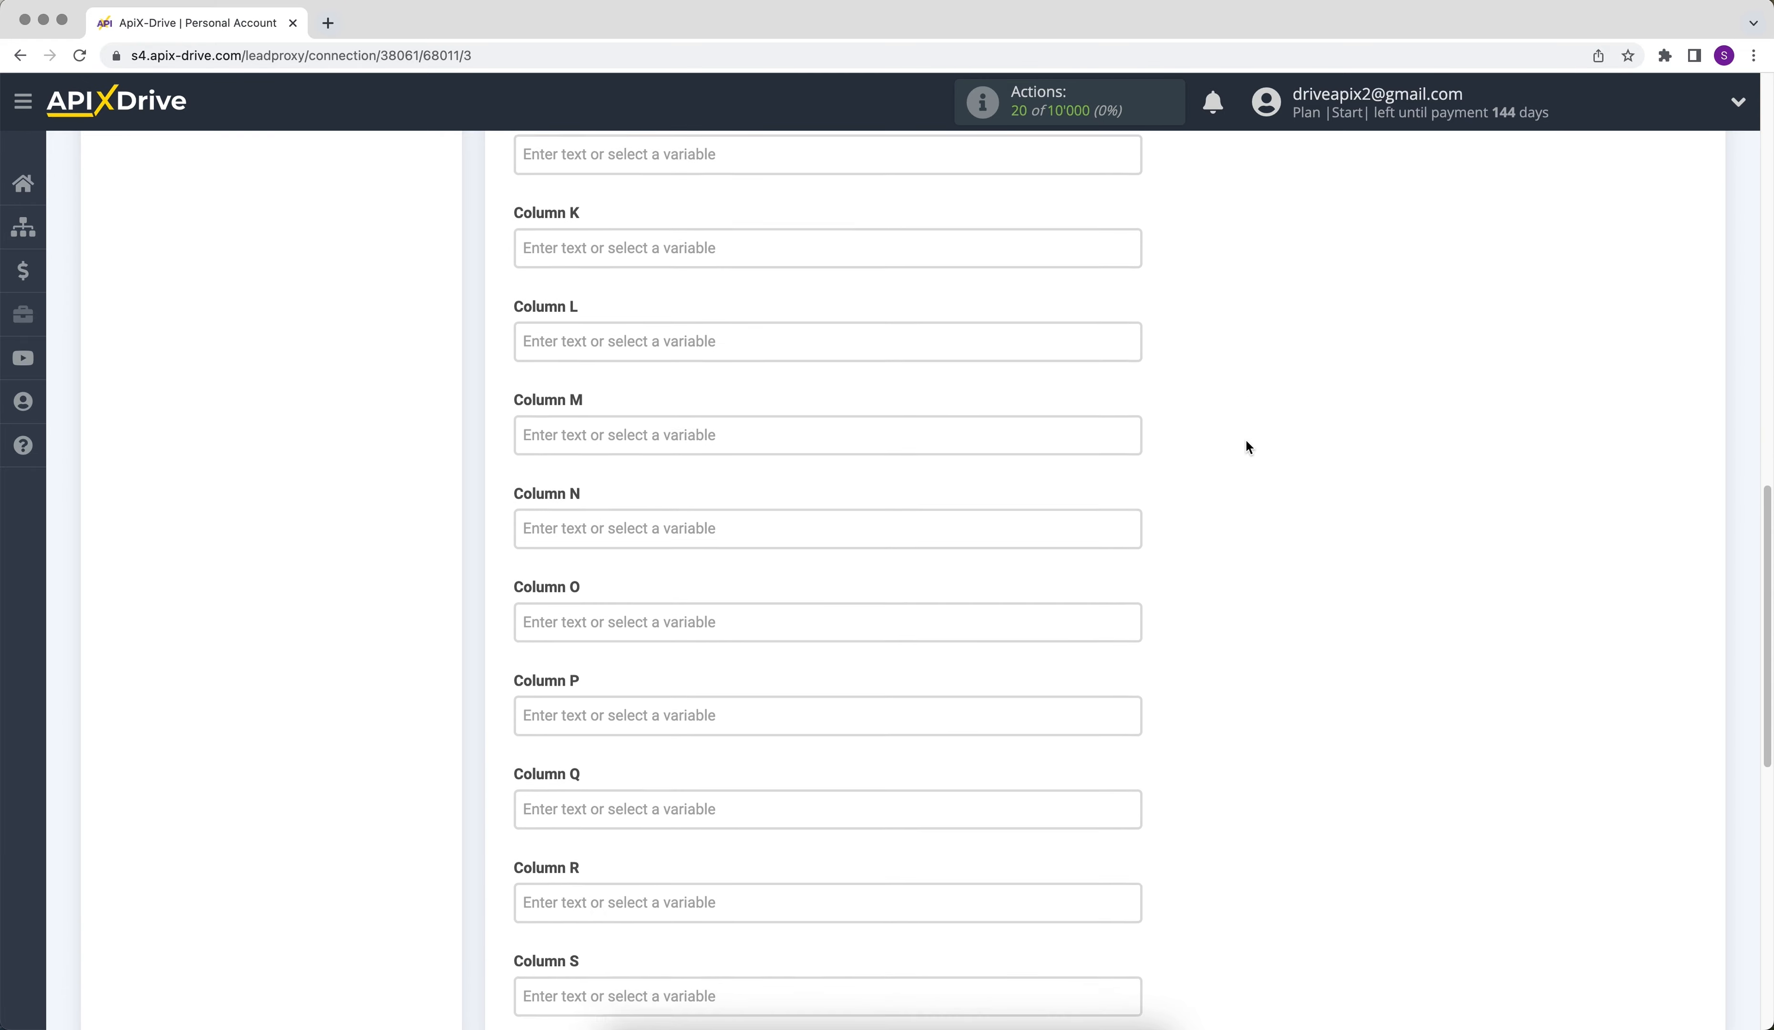
pyautogui.scroll(-5, 1245, 437)
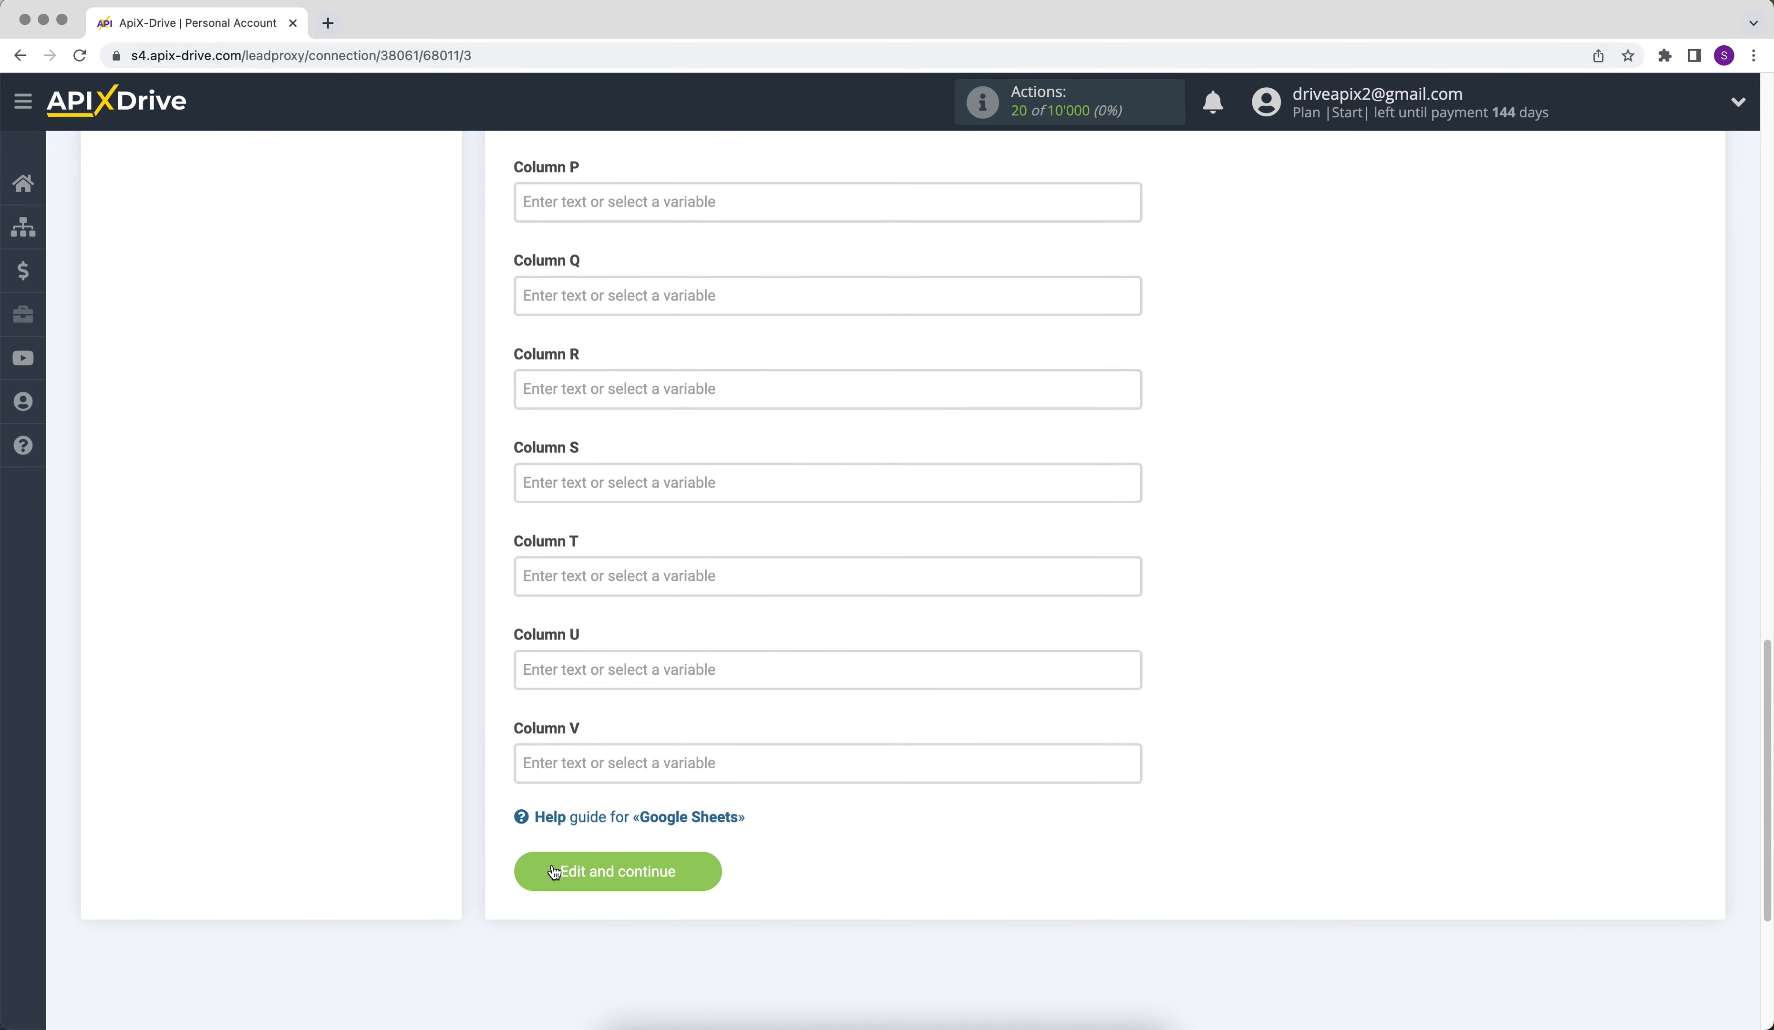
pyautogui.click(553, 872)
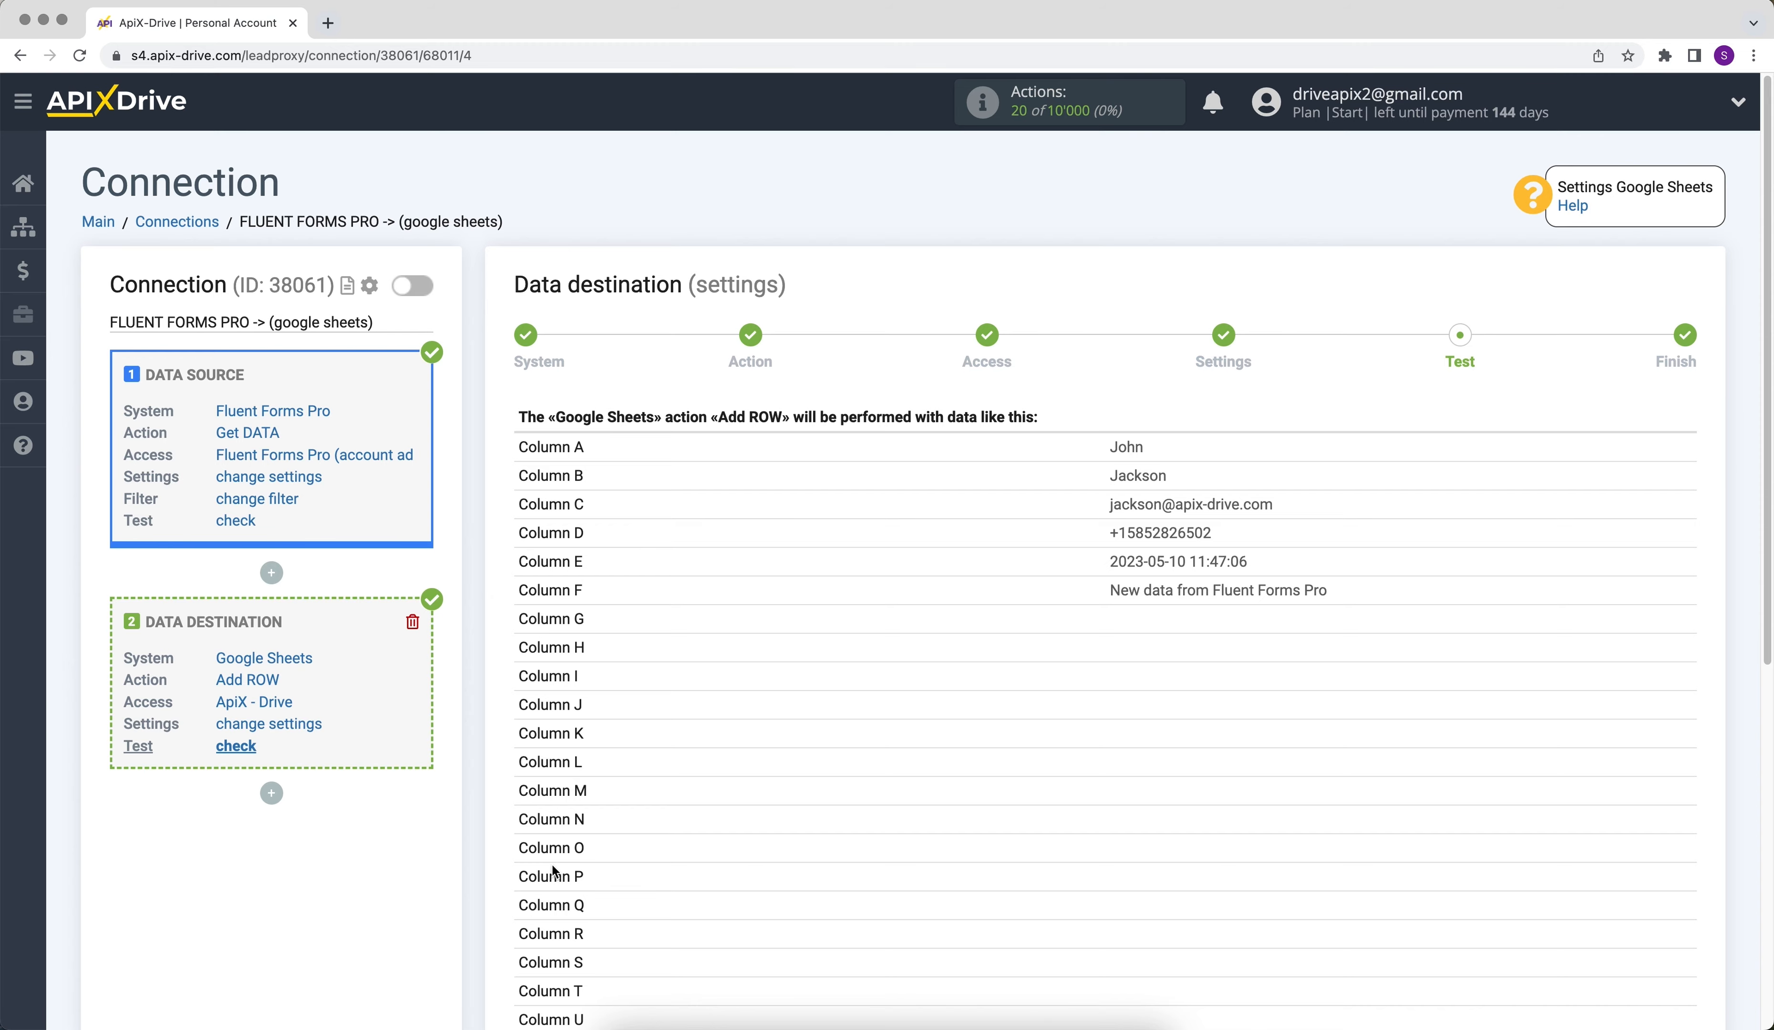
# - Send the test data to Google Sheets and switch to the ApiX-Drive spreadsheet to check the added row
pyautogui.scroll(-4, 554, 870)
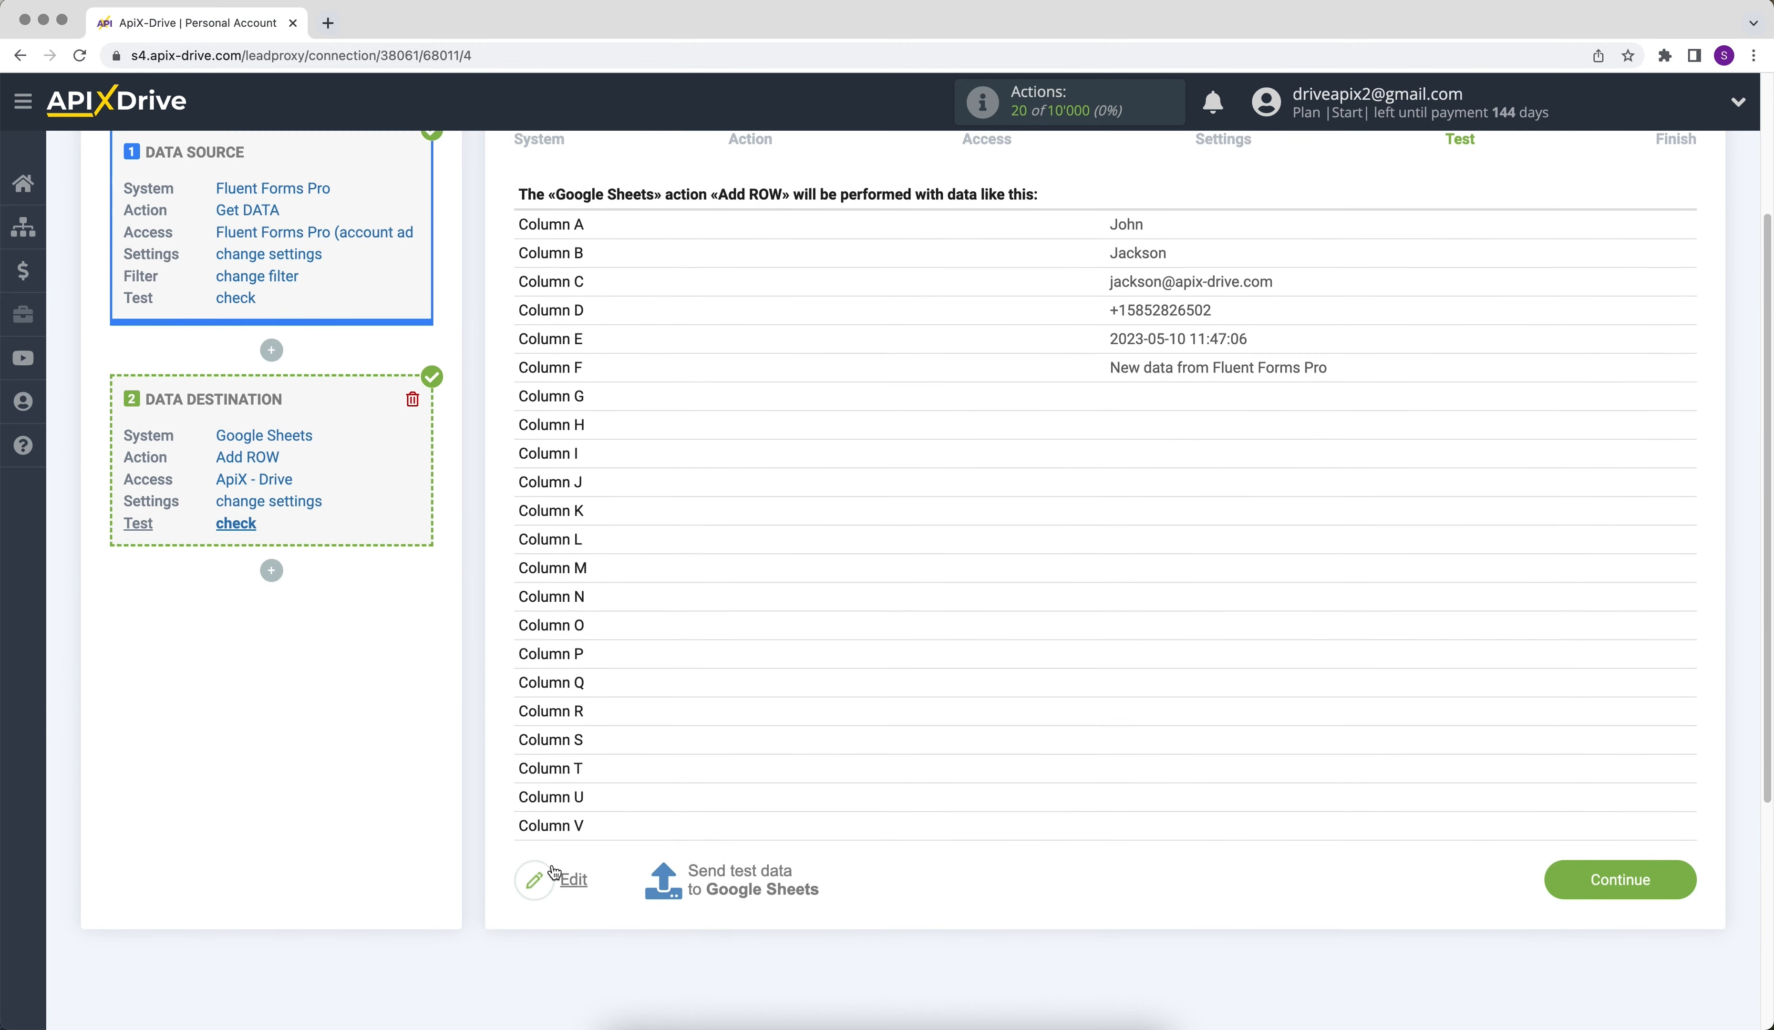
pyautogui.click(691, 877)
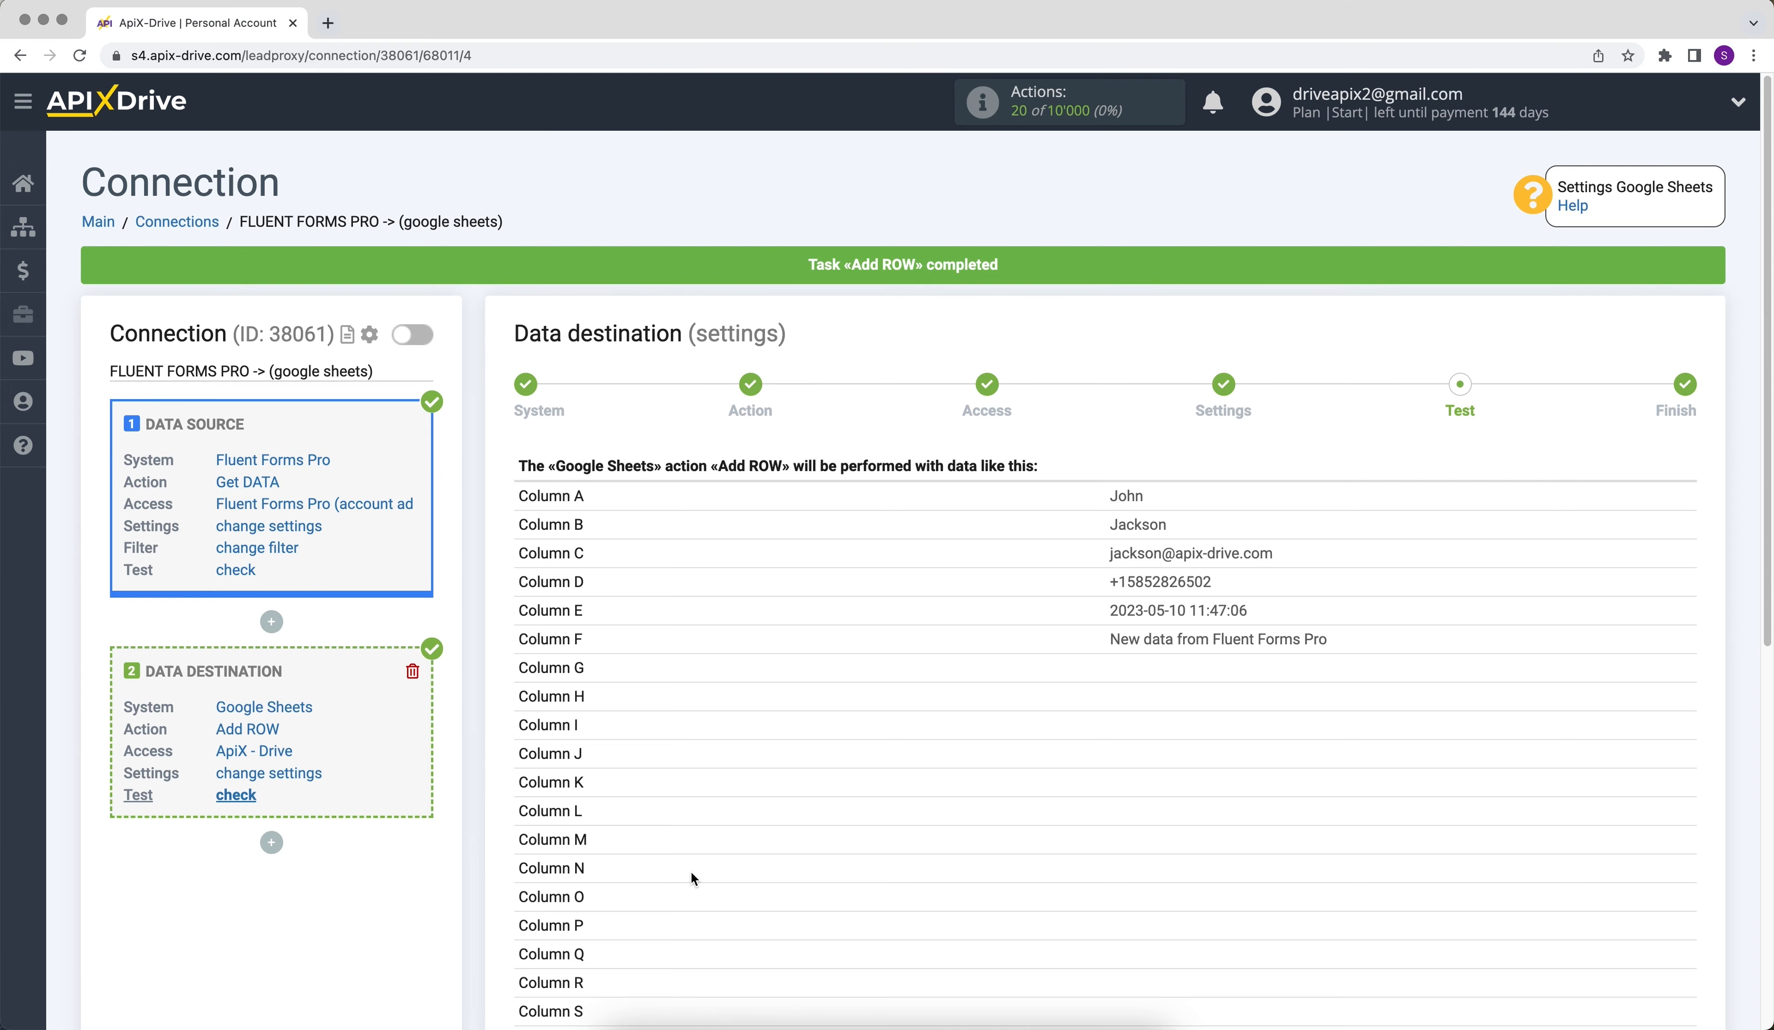
pyautogui.press('super+grave')
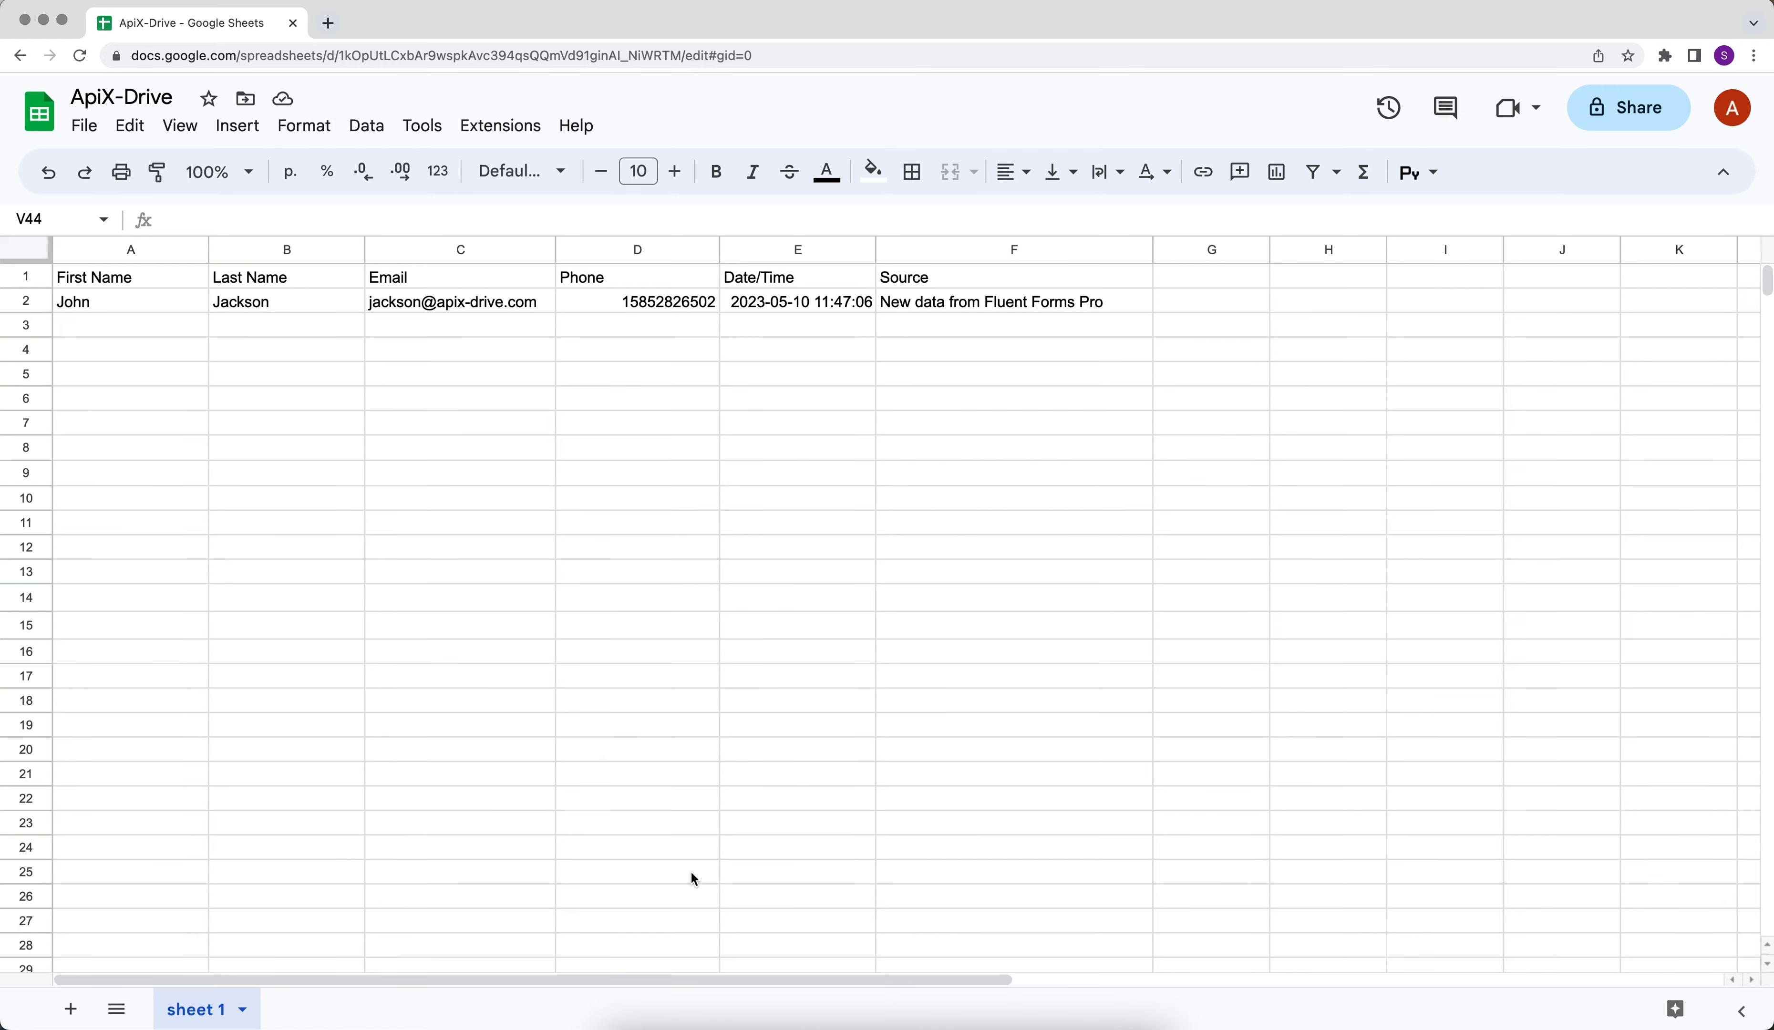
# - Switch back to ApiX-Drive, complete the data destination setup, and enable auto-update for the connection
pyautogui.press('super+grave')
pyautogui.scroll(-3, 690, 870)
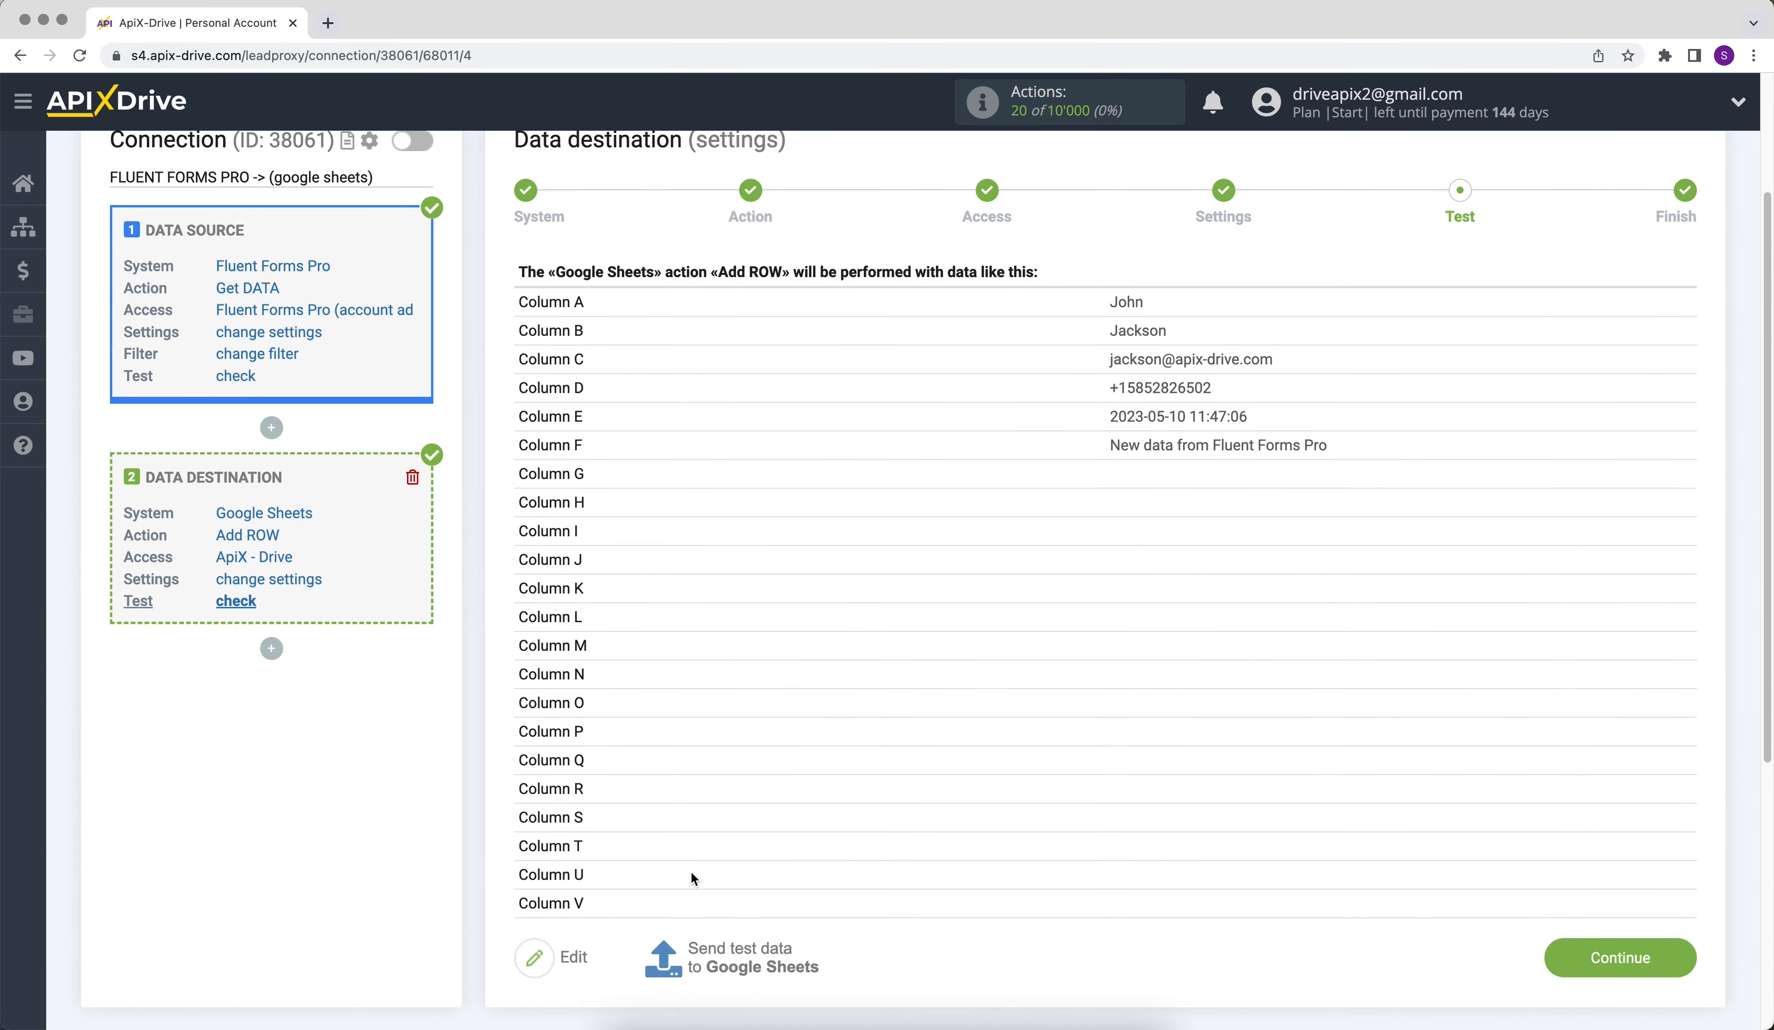
pyautogui.click(1569, 920)
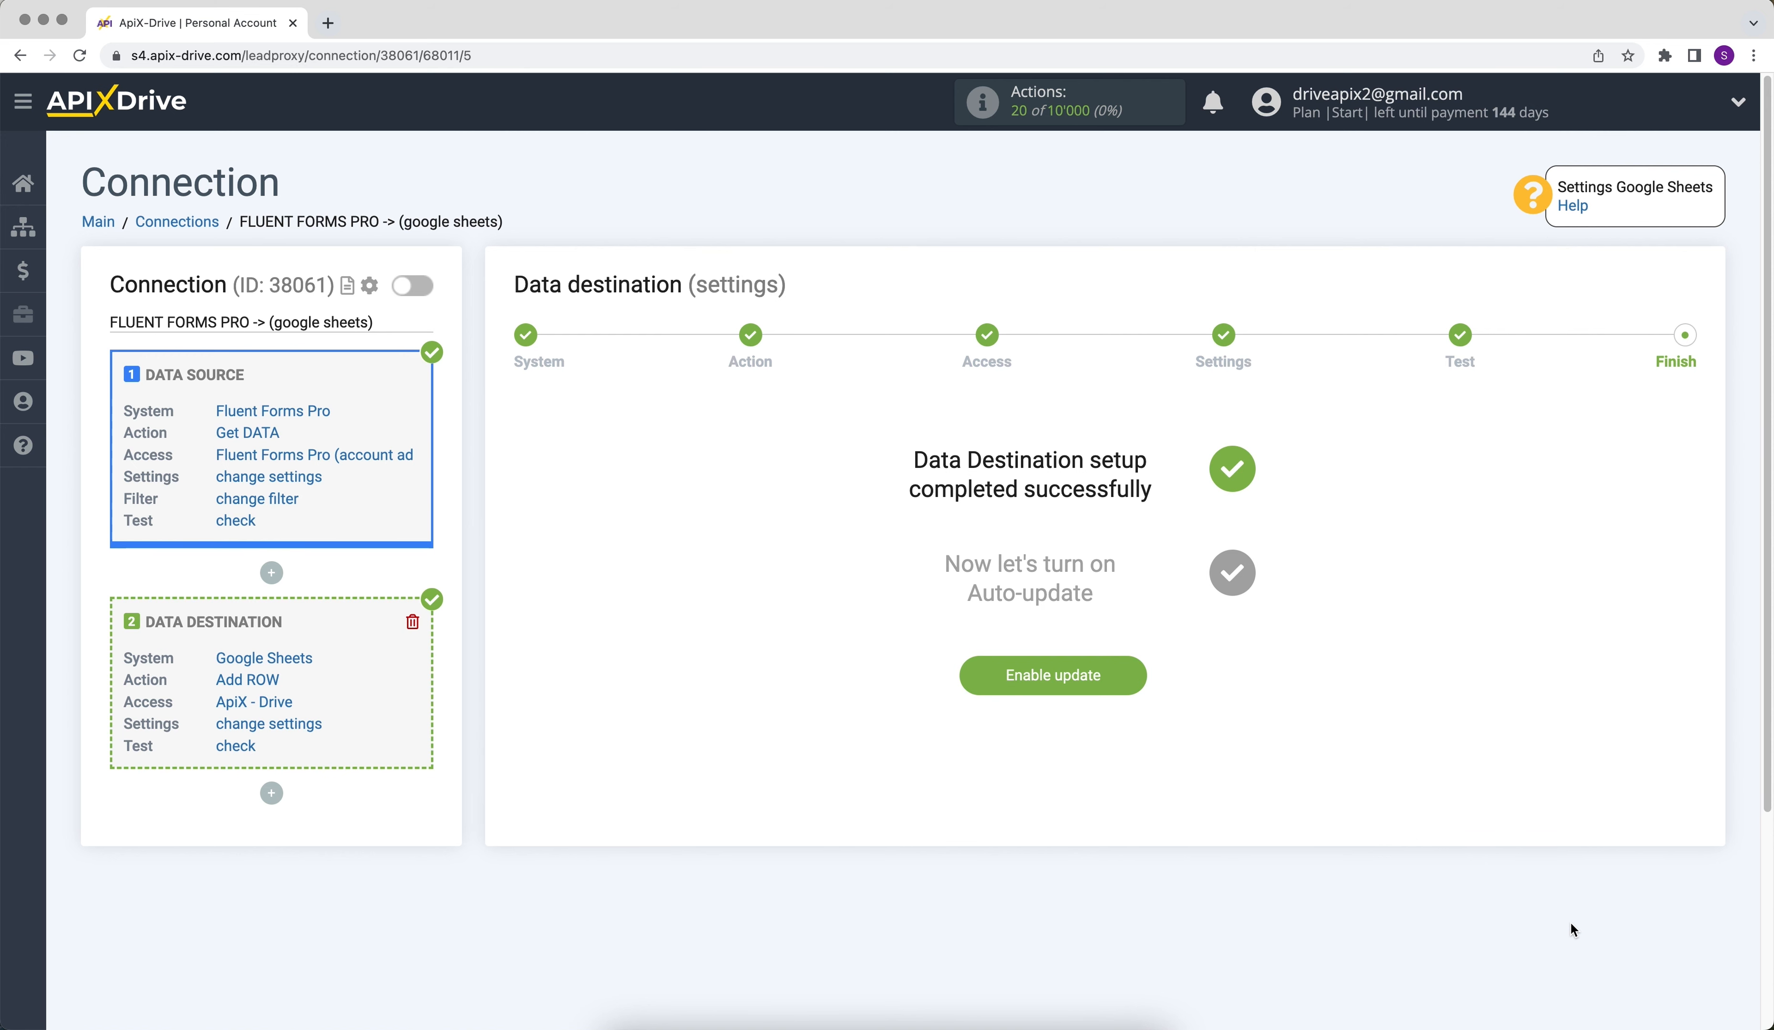
pyautogui.click(1038, 683)
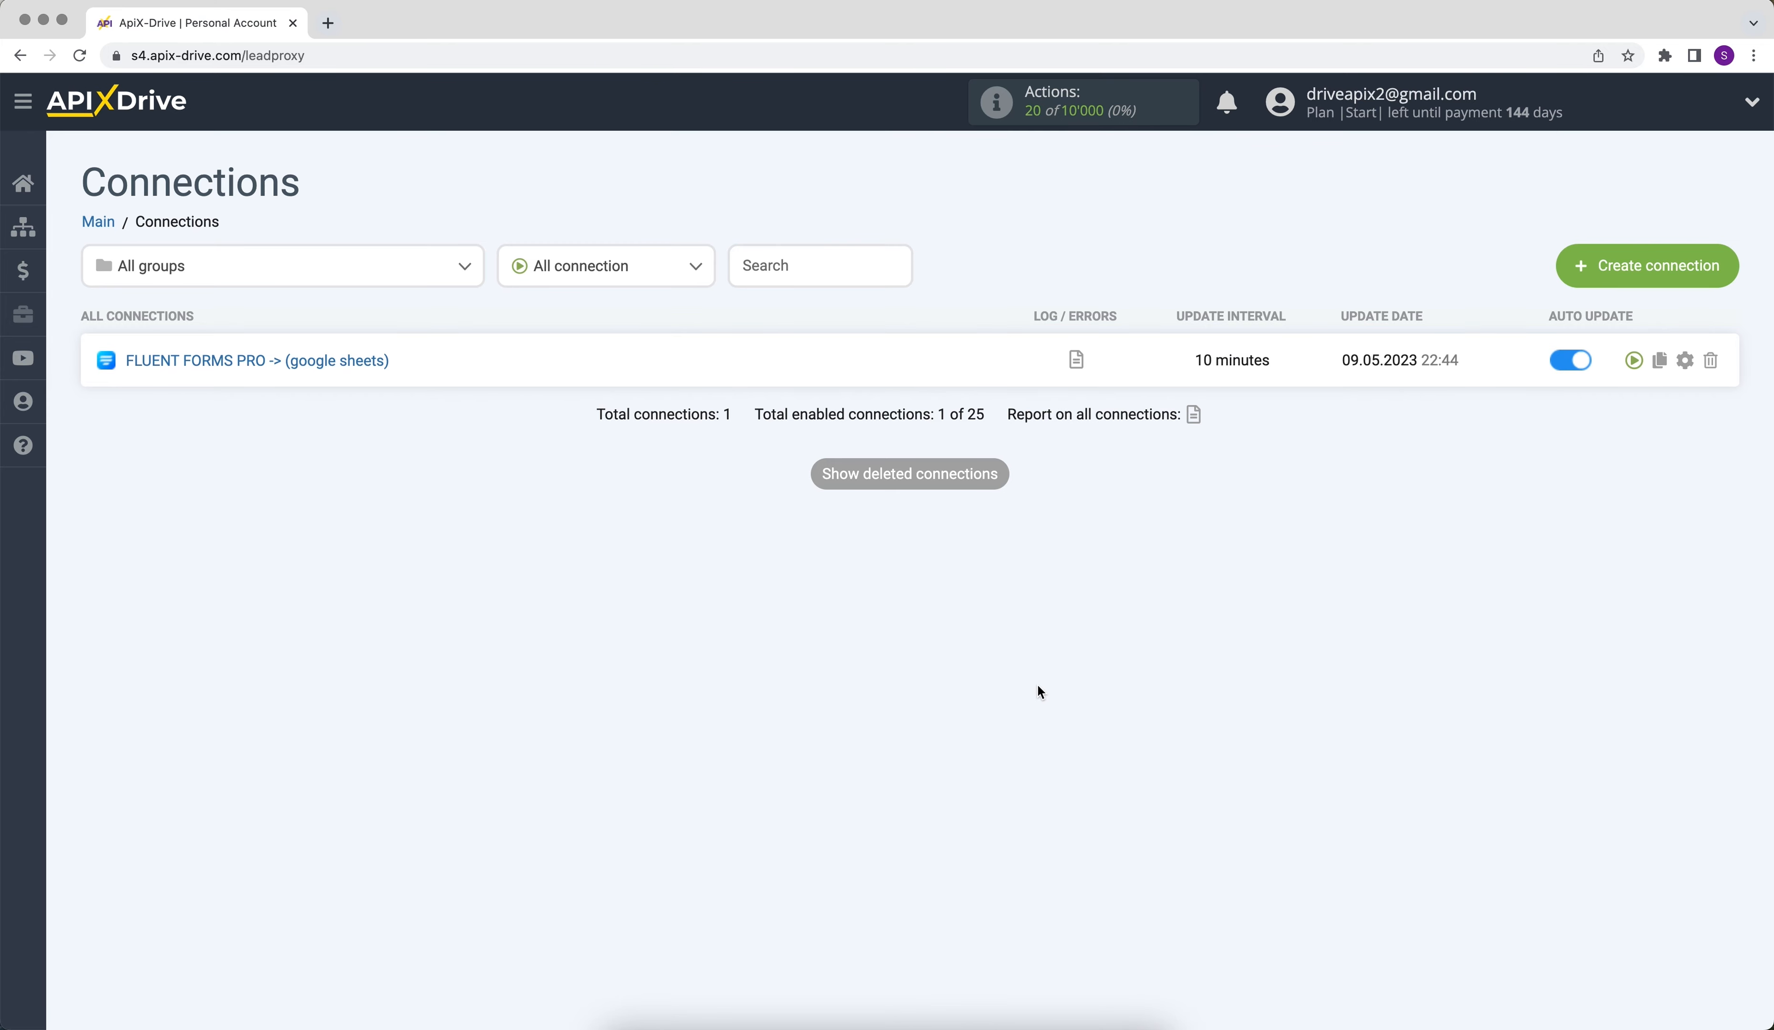
# - Set the update interval of the FLUENT FORMS PRO -> (google sheets) connection to 5 minutes and save it
pyautogui.click(1687, 358)
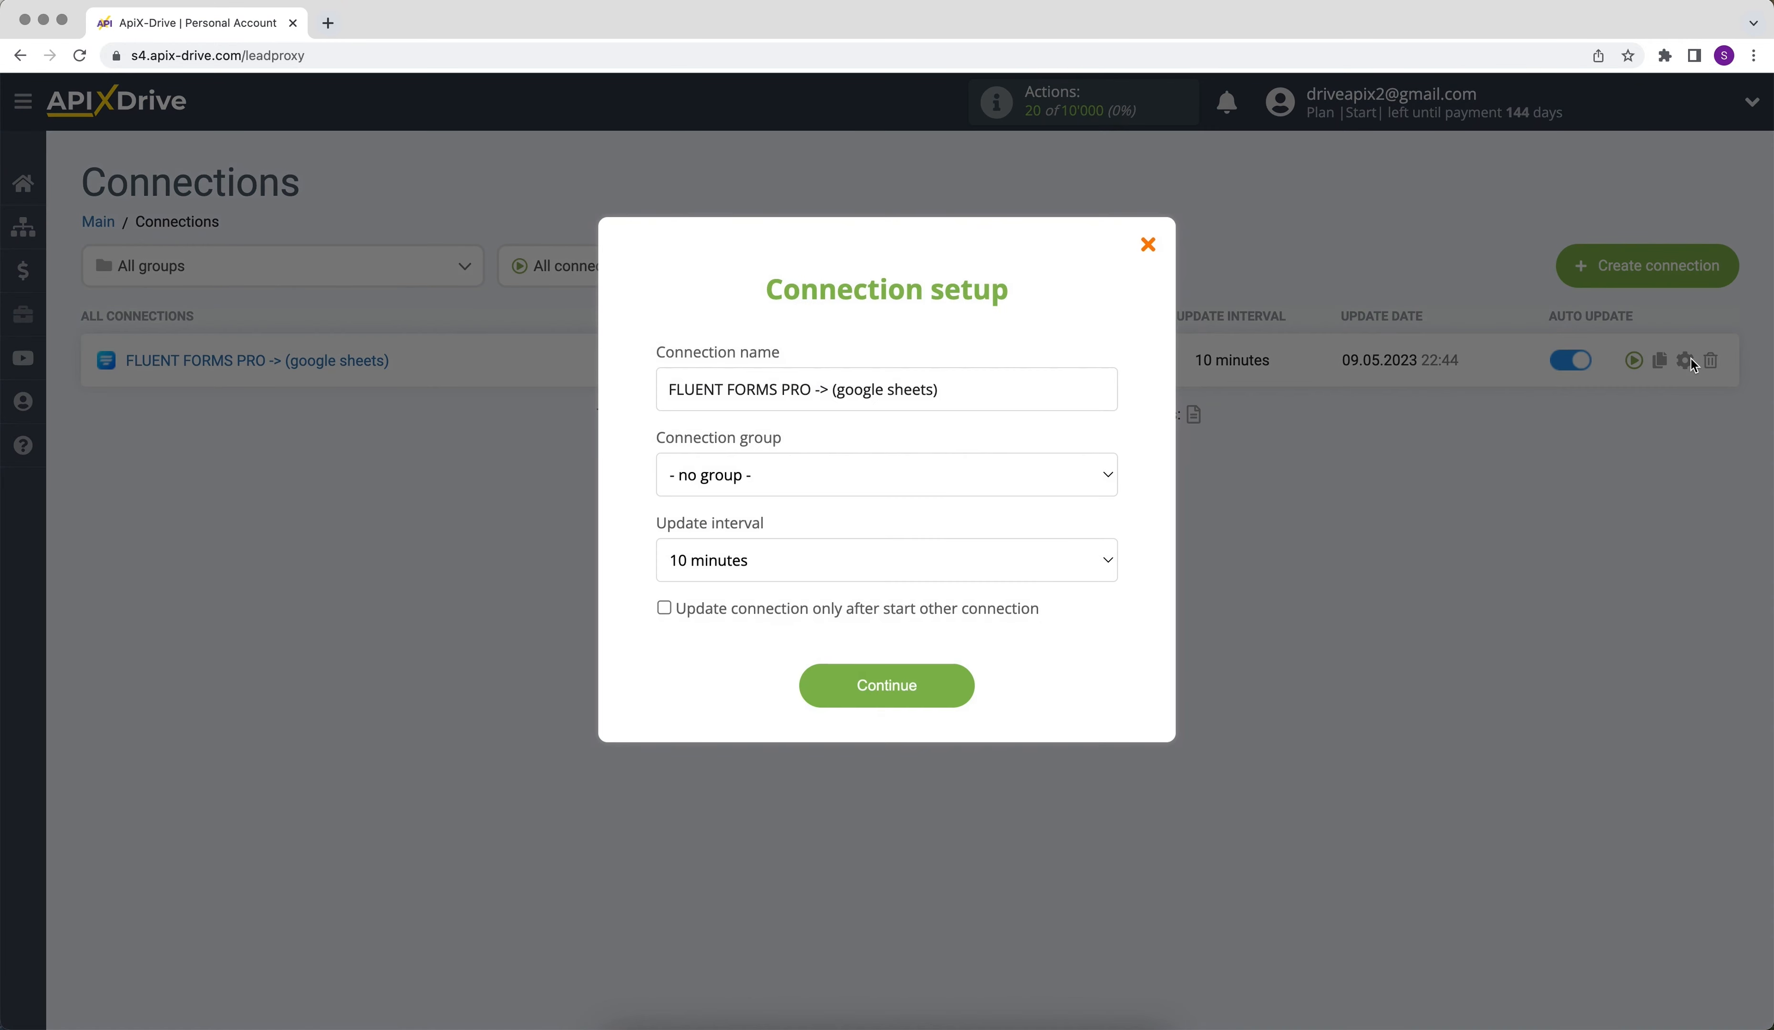
pyautogui.click(1019, 558)
pyautogui.click(1019, 546)
pyautogui.click(827, 680)
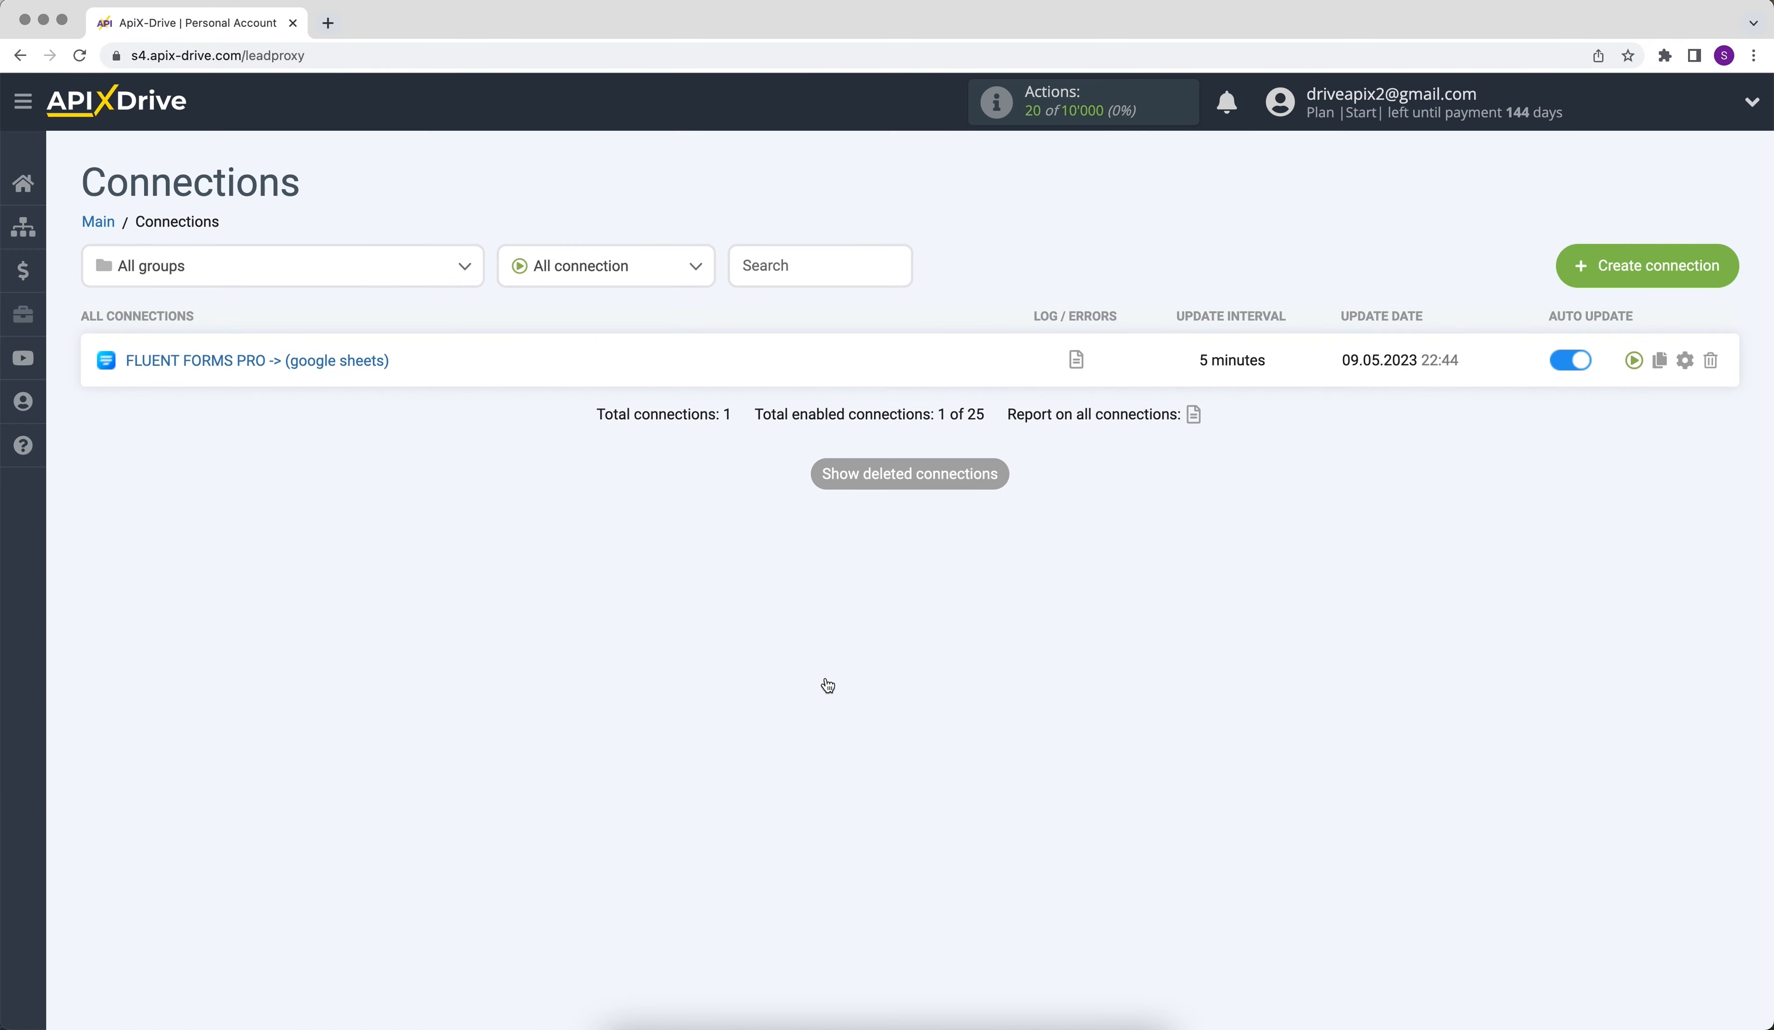